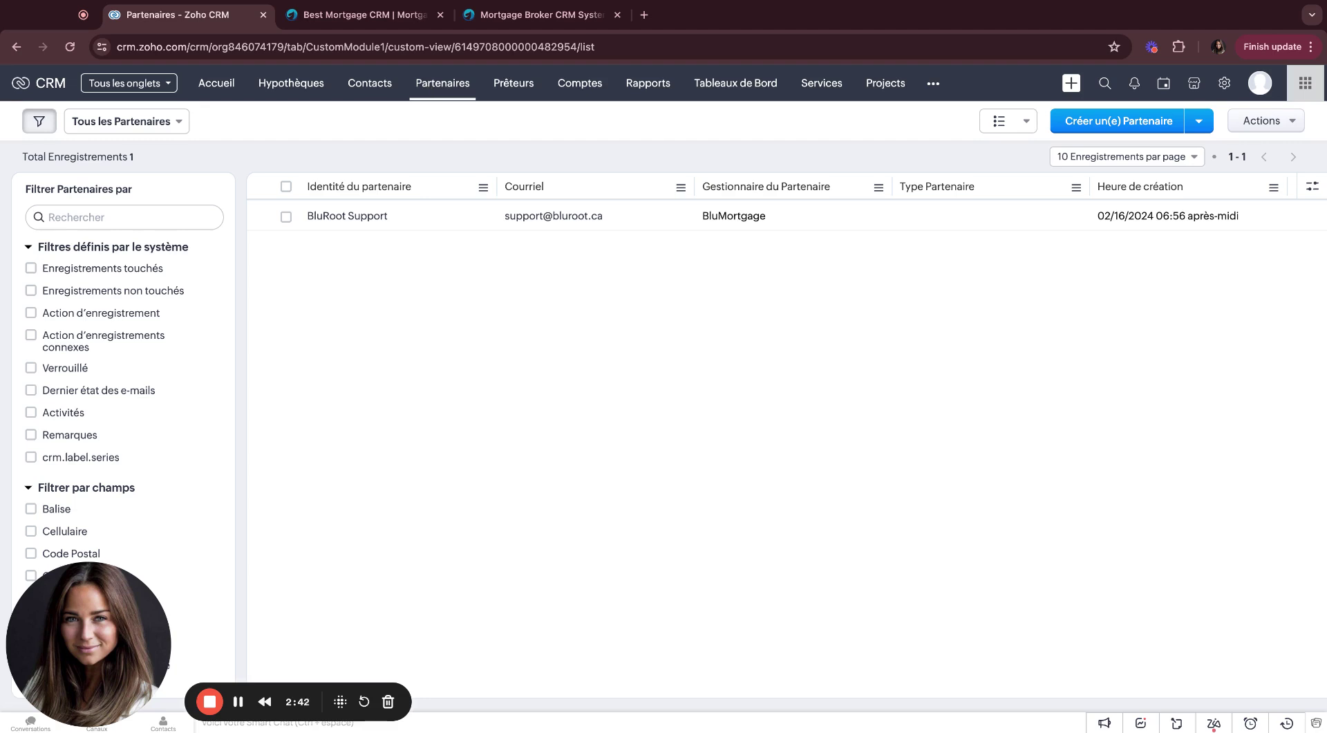
Step: View the empty Prêteurs lenders module, then return to the Accueil home dashboard
{"action": "left_click", "coordinate": [502, 83]}
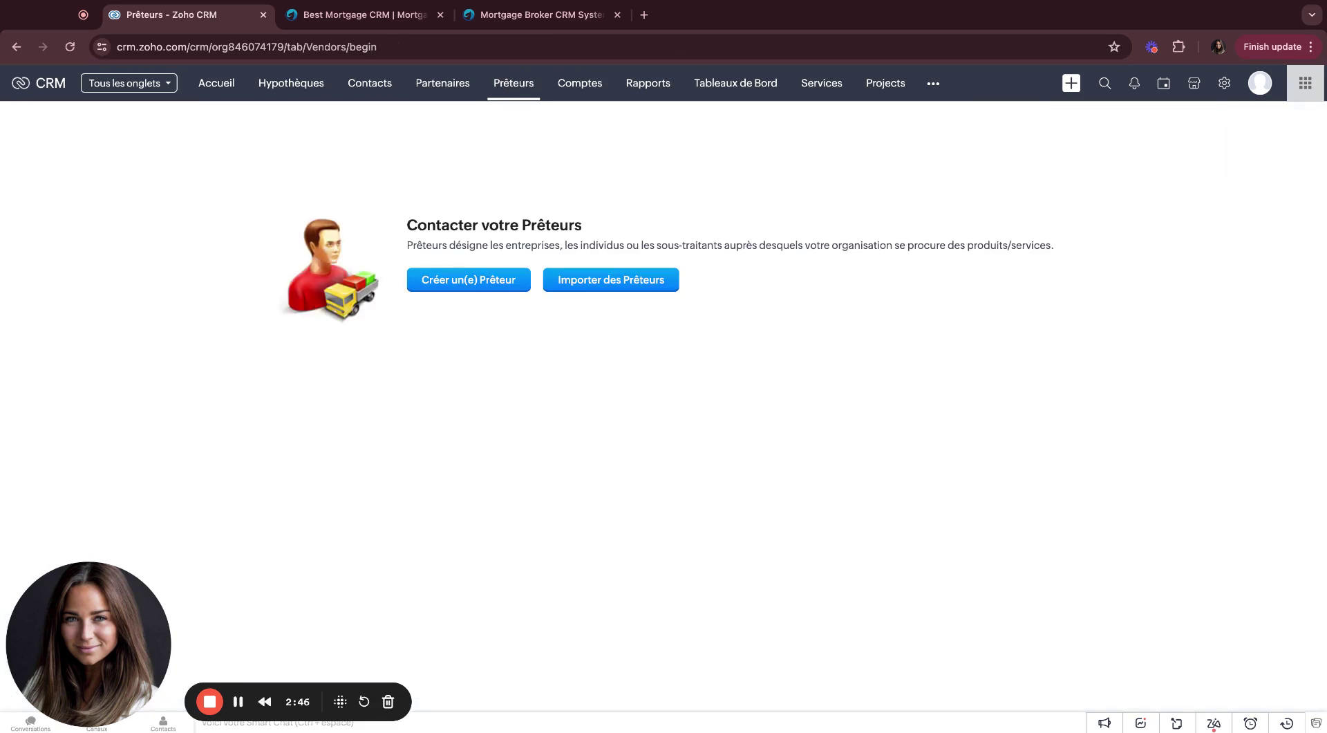
{"action": "left_click", "coordinate": [235, 93]}
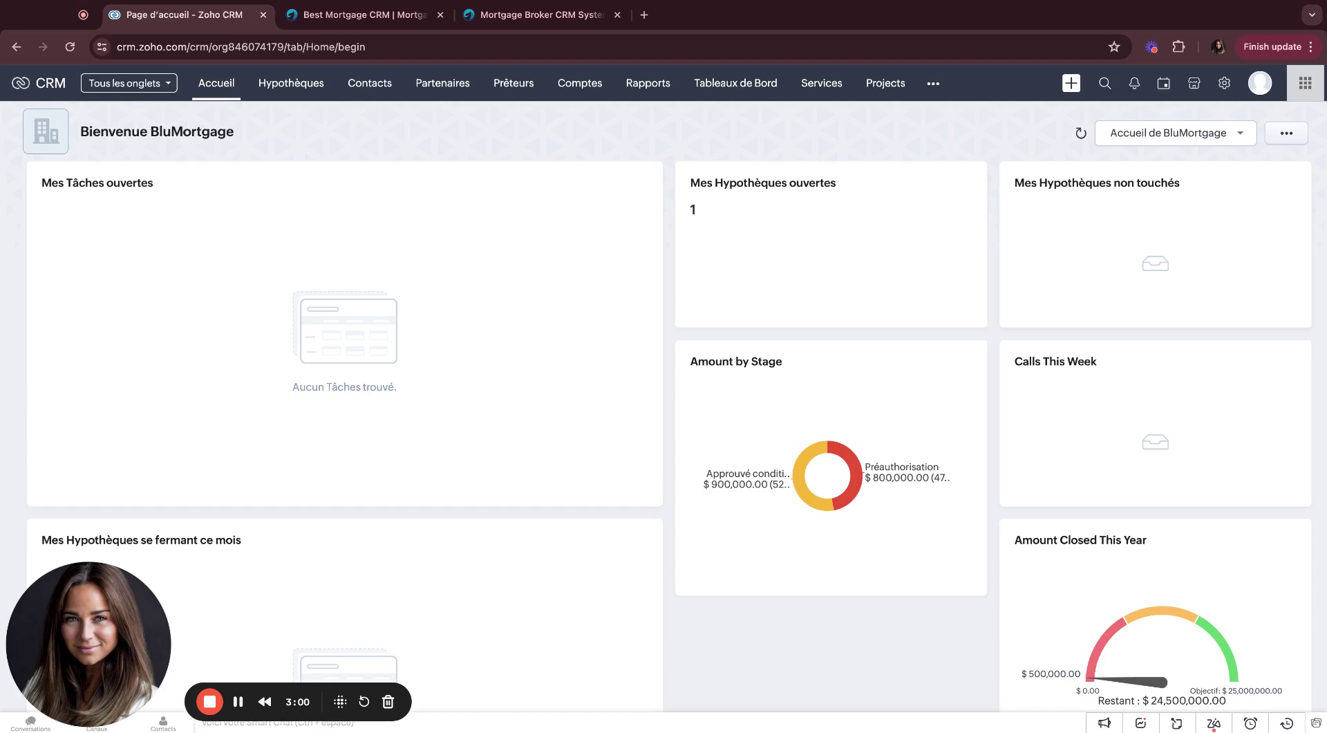
Step: Browse the BluMortgage website down to About Us and open its We're Online live chat
{"action": "left_click", "coordinate": [366, 19]}
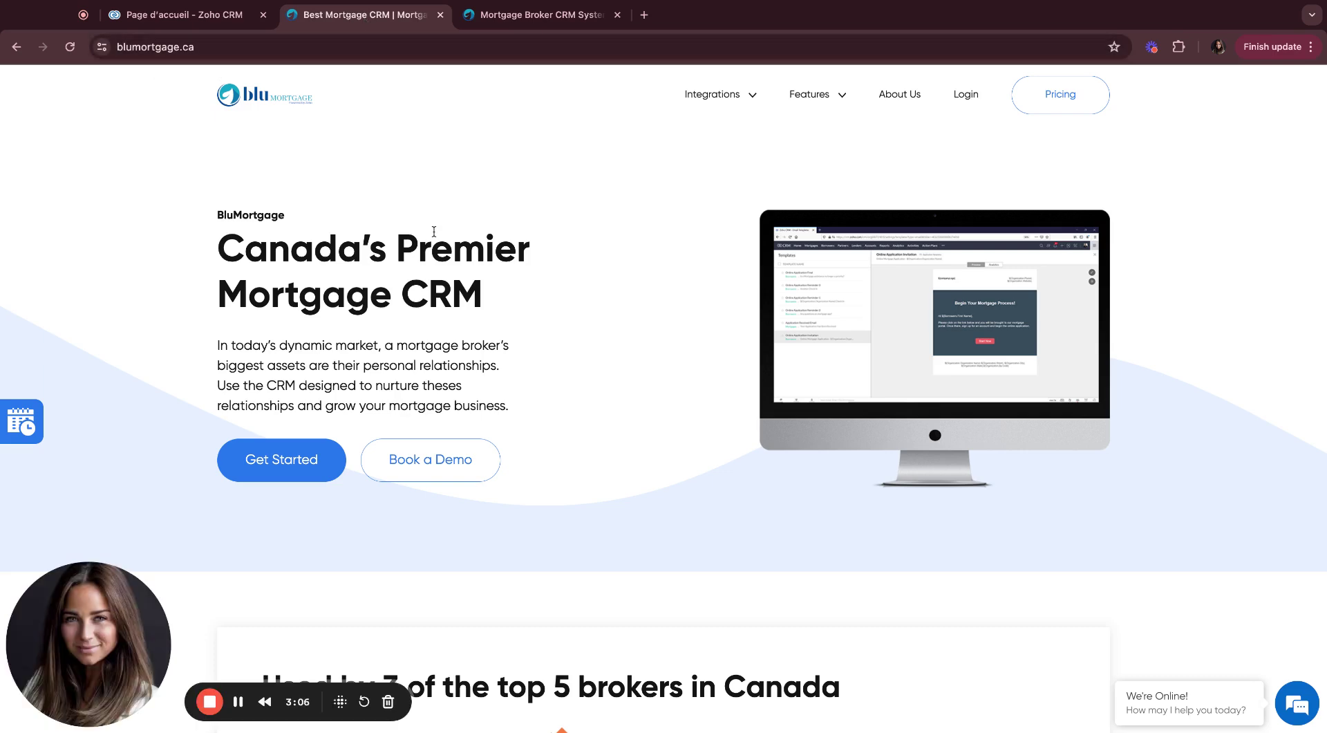
{"action": "scroll", "coordinate": [432, 276], "scroll_direction": "down", "scroll_amount": 3}
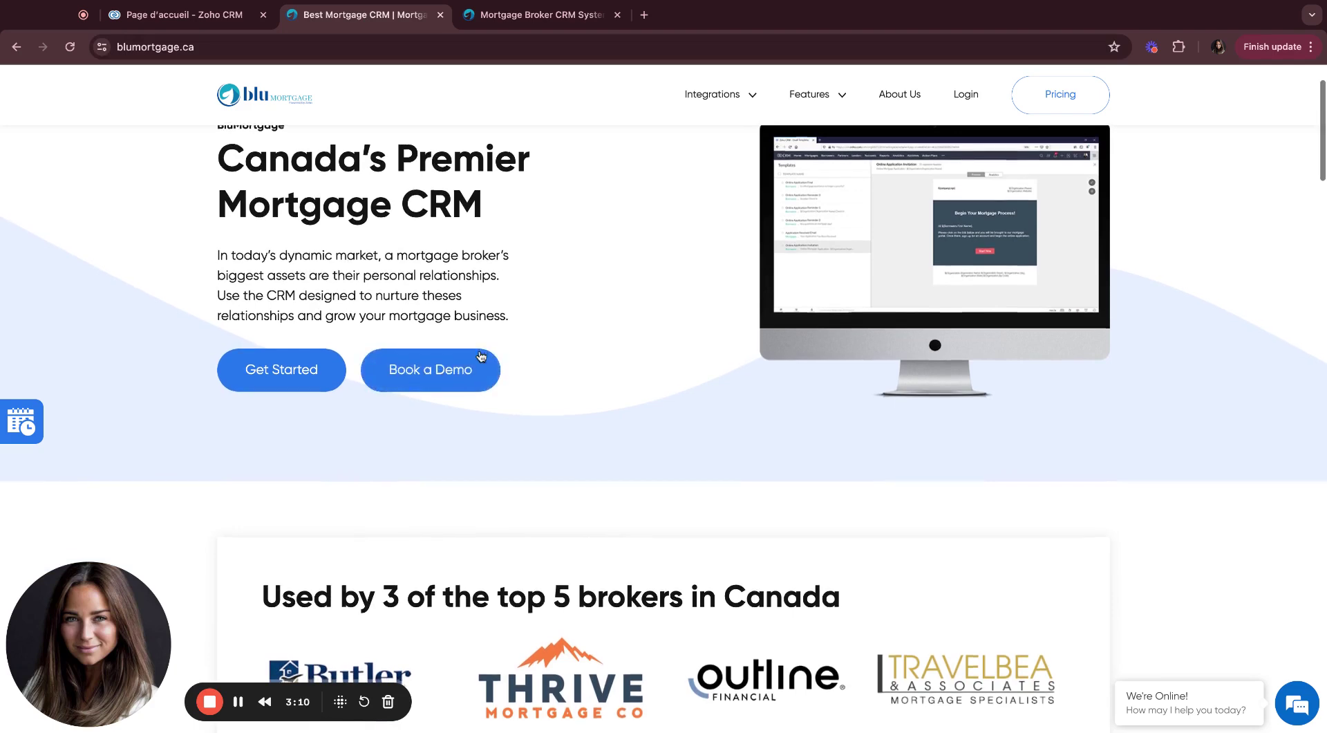
{"action": "scroll", "coordinate": [253, 259], "scroll_direction": "down", "scroll_amount": 3}
{"action": "scroll", "coordinate": [284, 293], "scroll_direction": "down", "scroll_amount": 15}
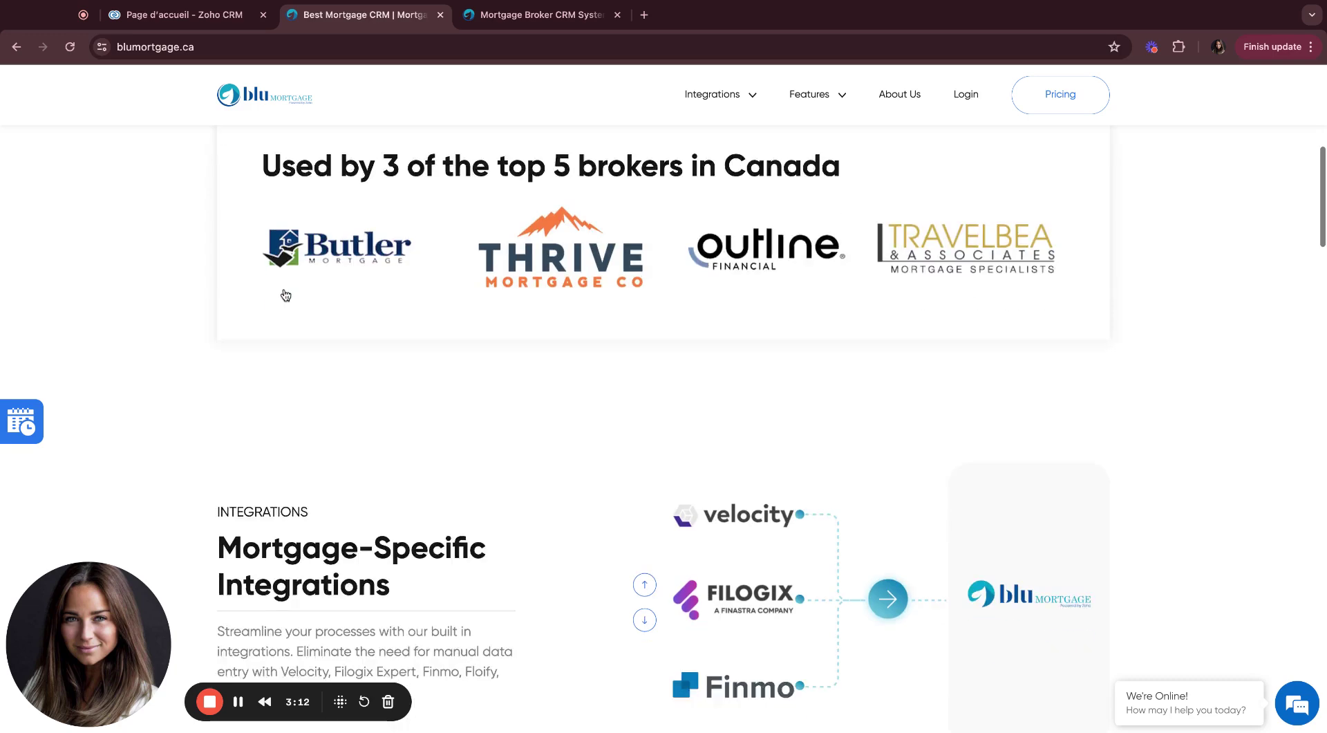
{"action": "scroll", "coordinate": [285, 295], "scroll_direction": "down", "scroll_amount": 15}
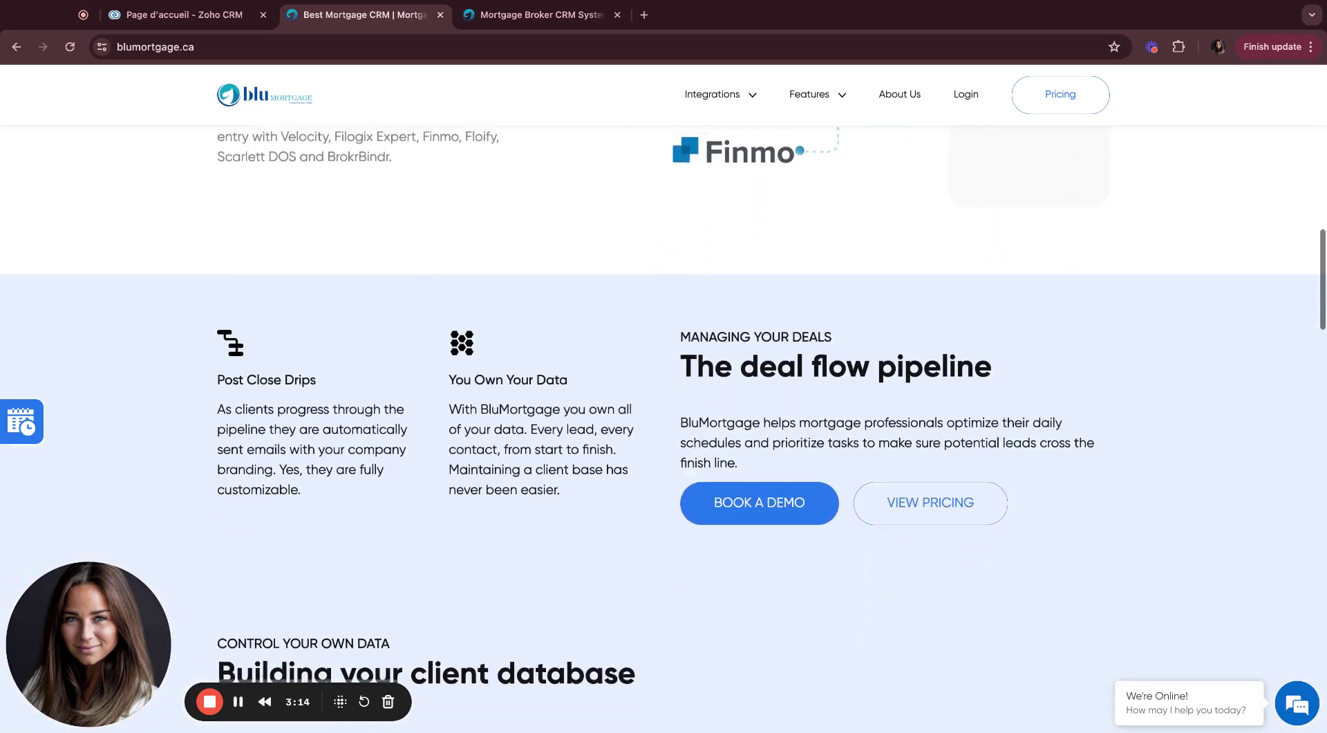
{"action": "scroll", "coordinate": [663, 415], "scroll_direction": "down", "scroll_amount": 20}
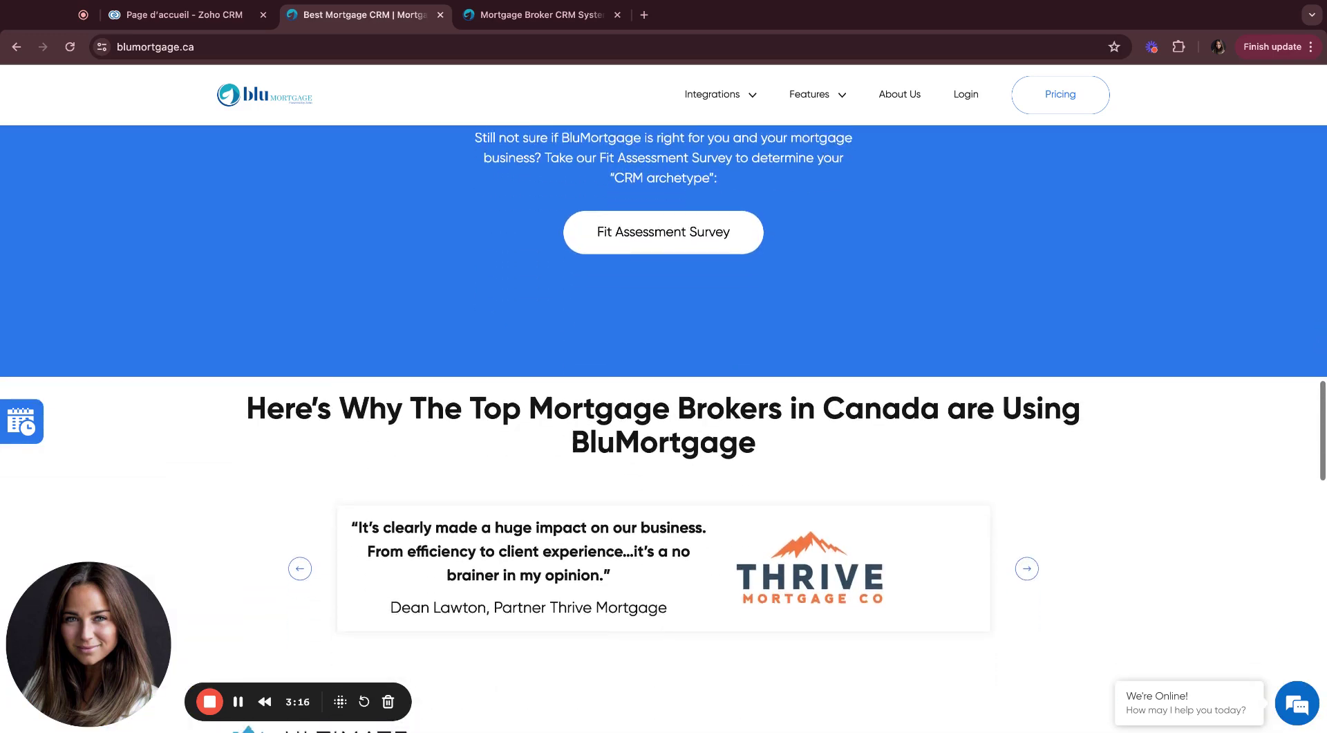
{"action": "scroll", "coordinate": [663, 428], "scroll_direction": "down", "scroll_amount": 13}
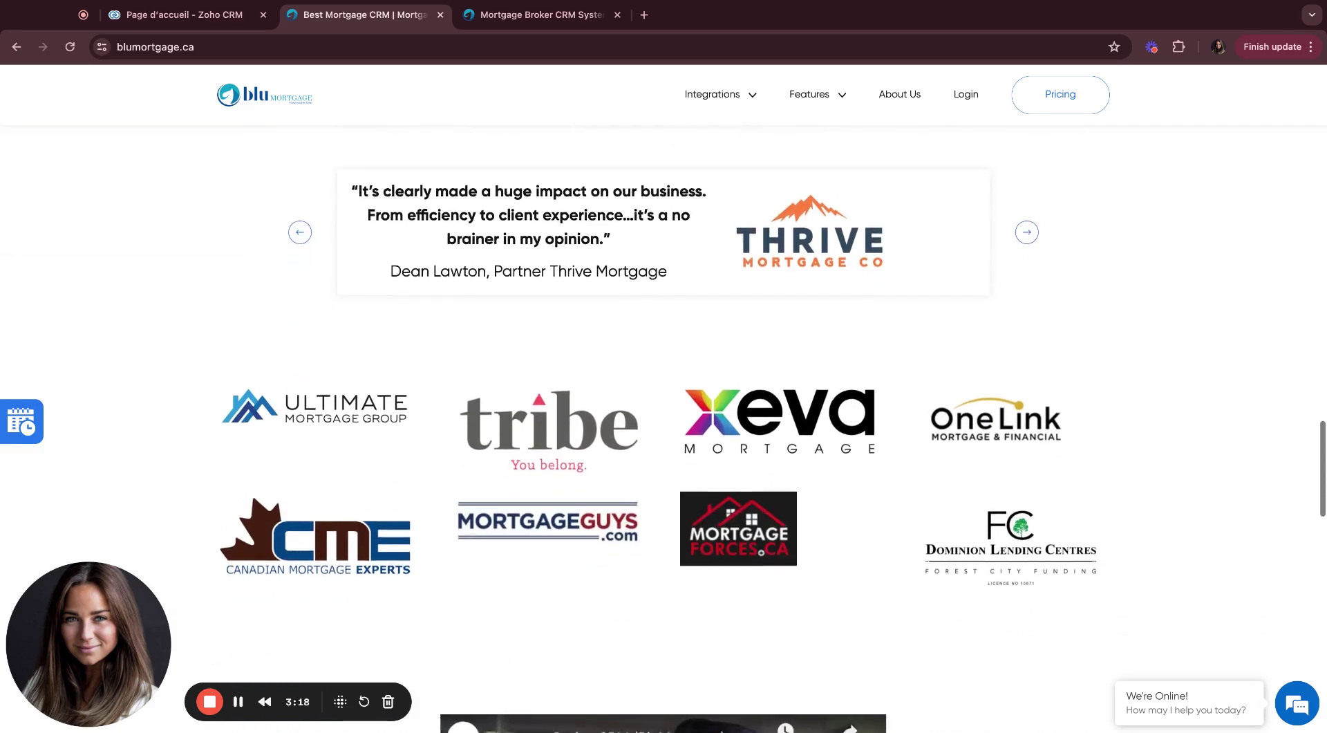
{"action": "scroll", "coordinate": [663, 429], "scroll_direction": "down", "scroll_amount": 20}
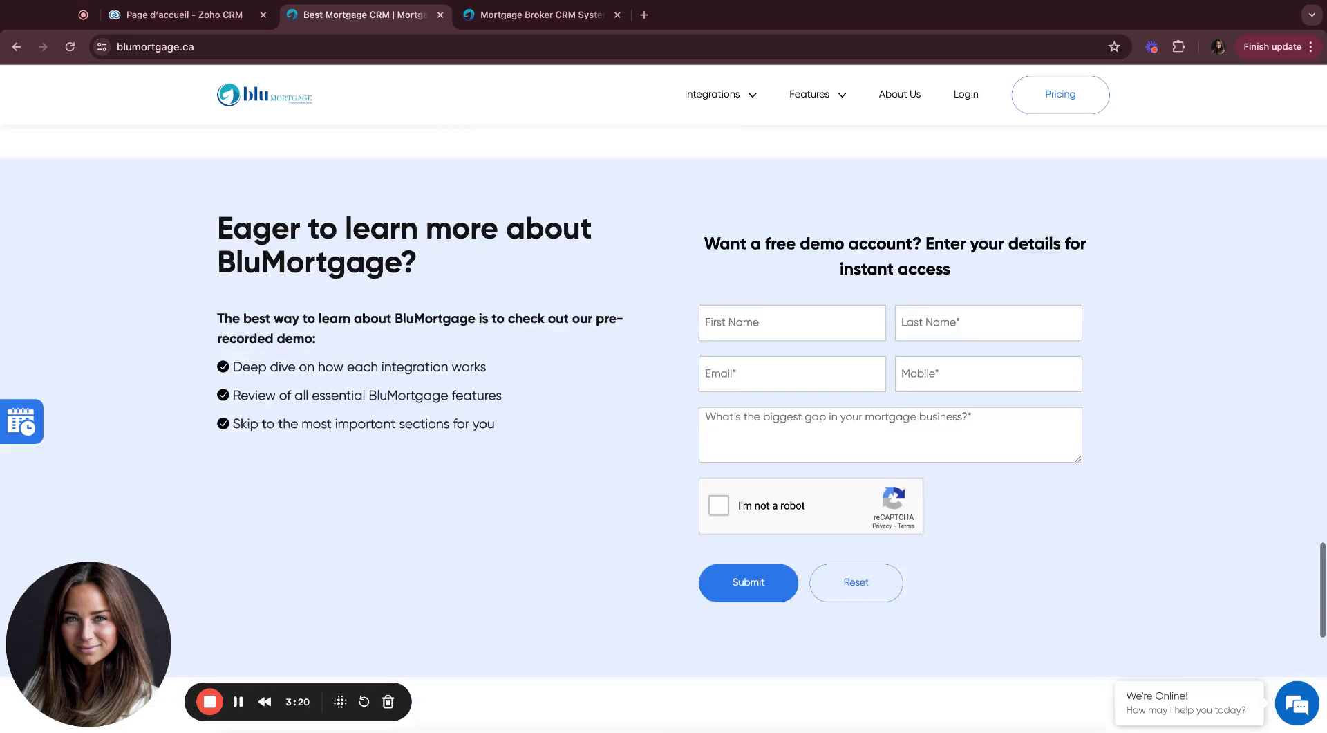
{"action": "scroll", "coordinate": [664, 428], "scroll_direction": "down", "scroll_amount": 6}
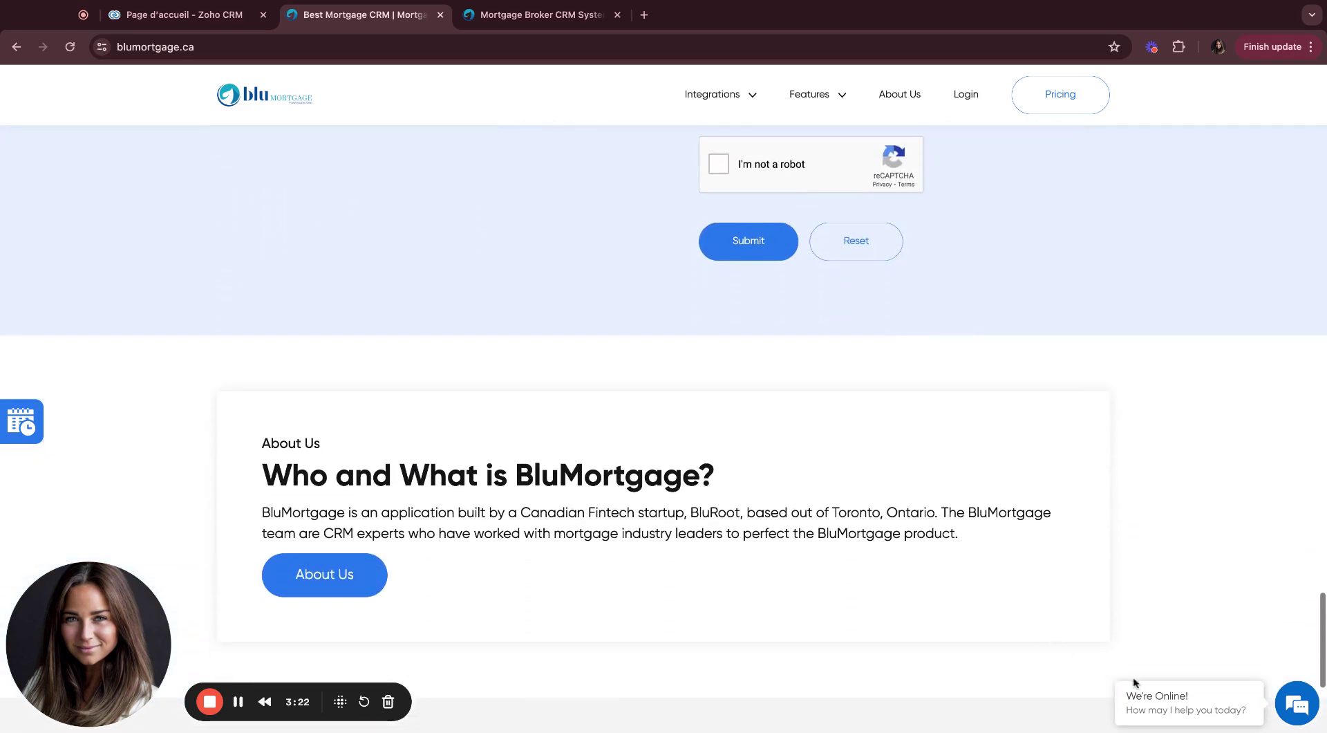
{"action": "left_click", "coordinate": [1172, 718]}
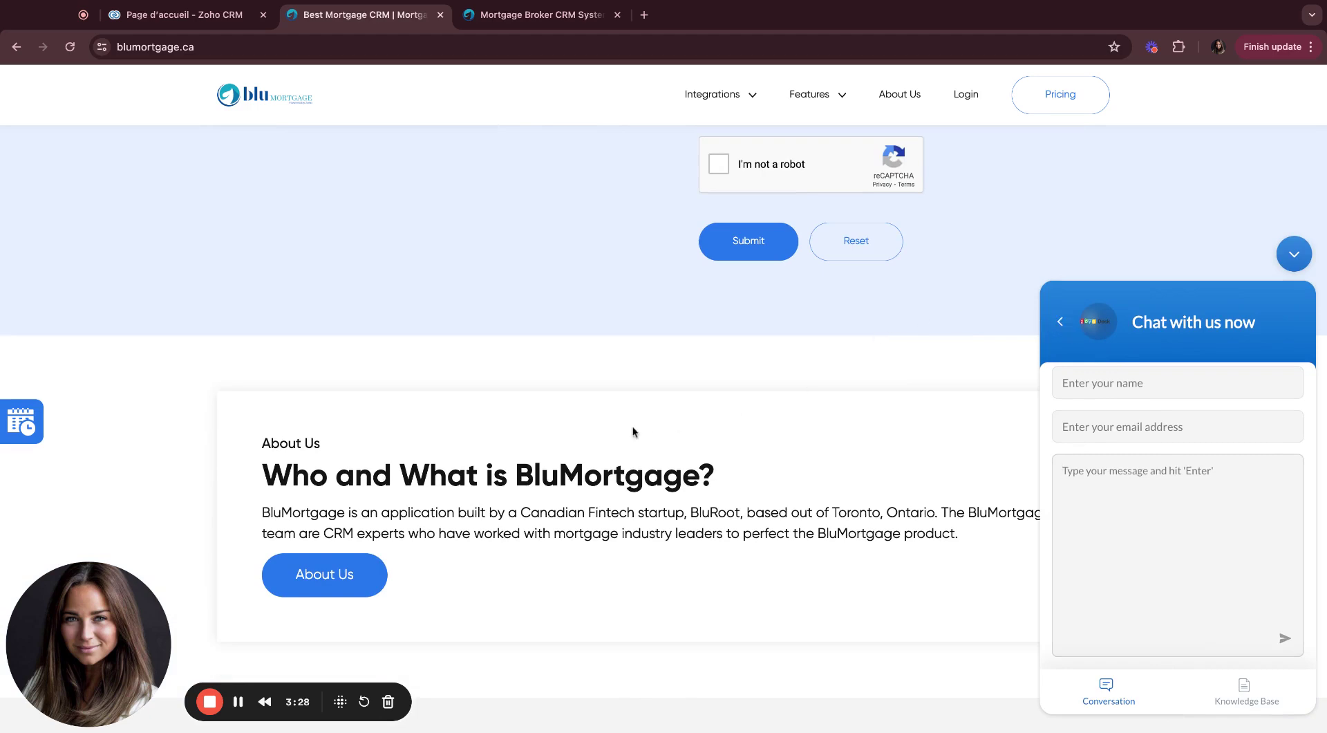
{"action": "scroll", "coordinate": [633, 425], "scroll_direction": "up", "scroll_amount": 20}
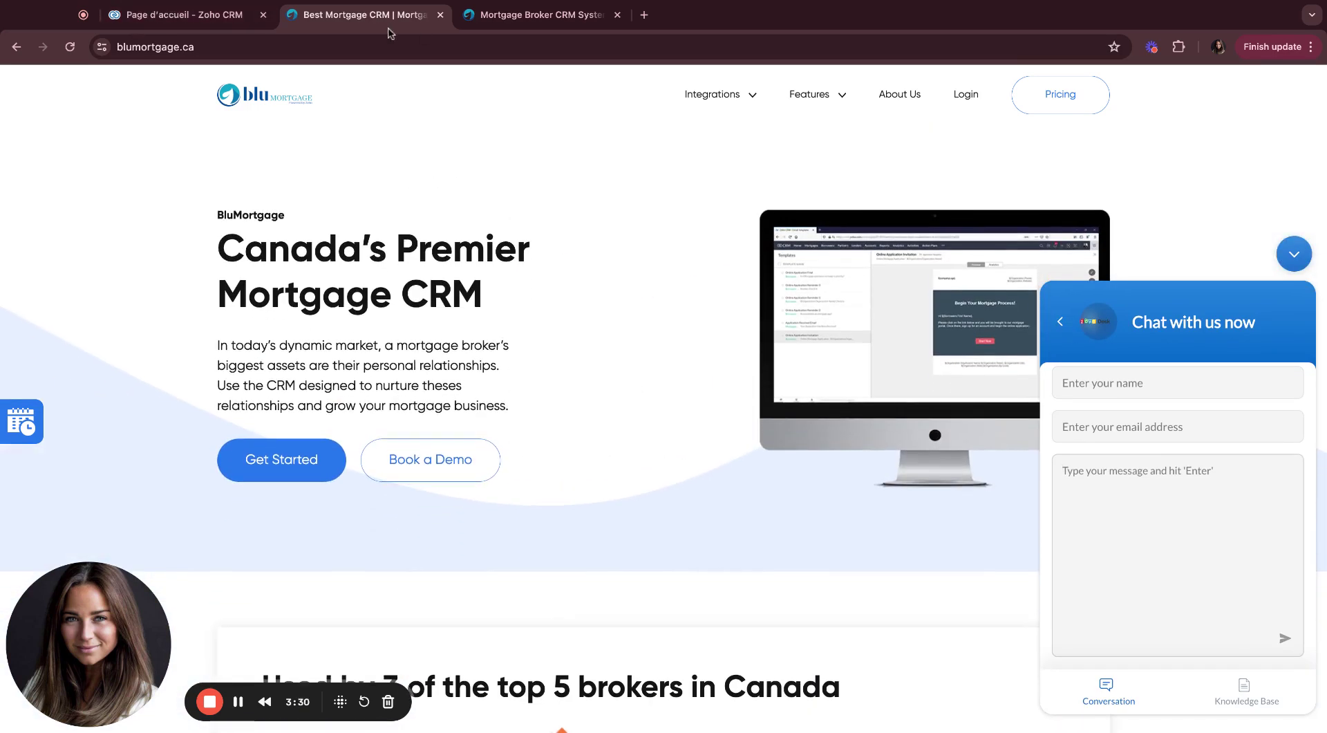
Step: Open the $800,000.00 Préauthorisation deal from the Hypothèques pipeline board, with filters hidden
{"action": "left_click", "coordinate": [183, 15]}
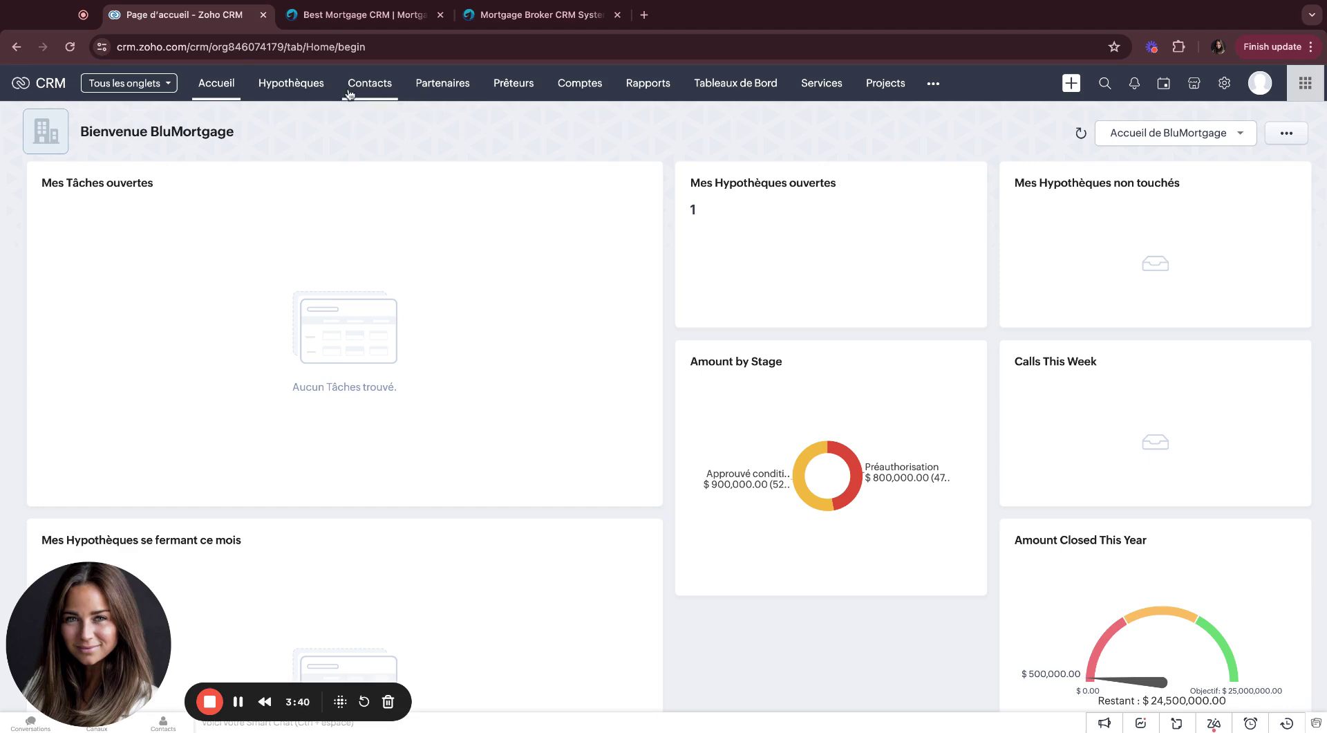
{"action": "left_click", "coordinate": [268, 81]}
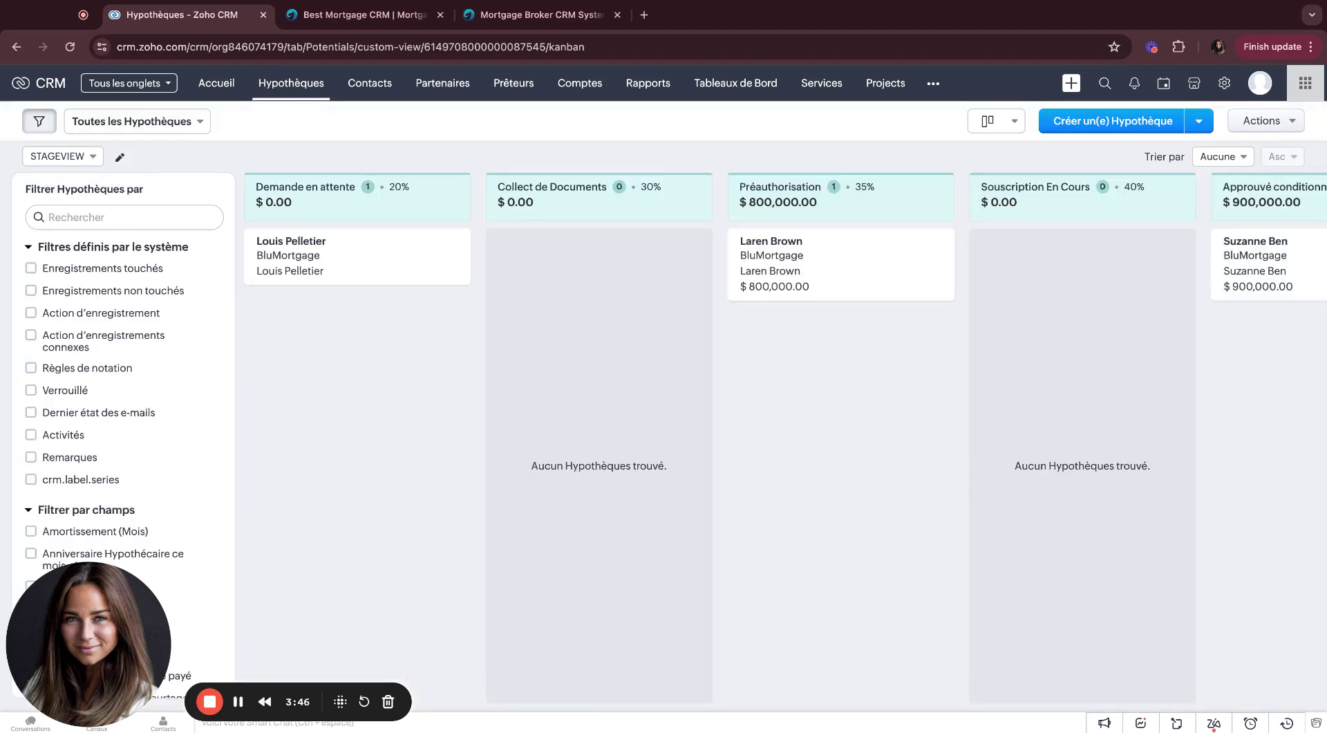
{"action": "left_click", "coordinate": [43, 124]}
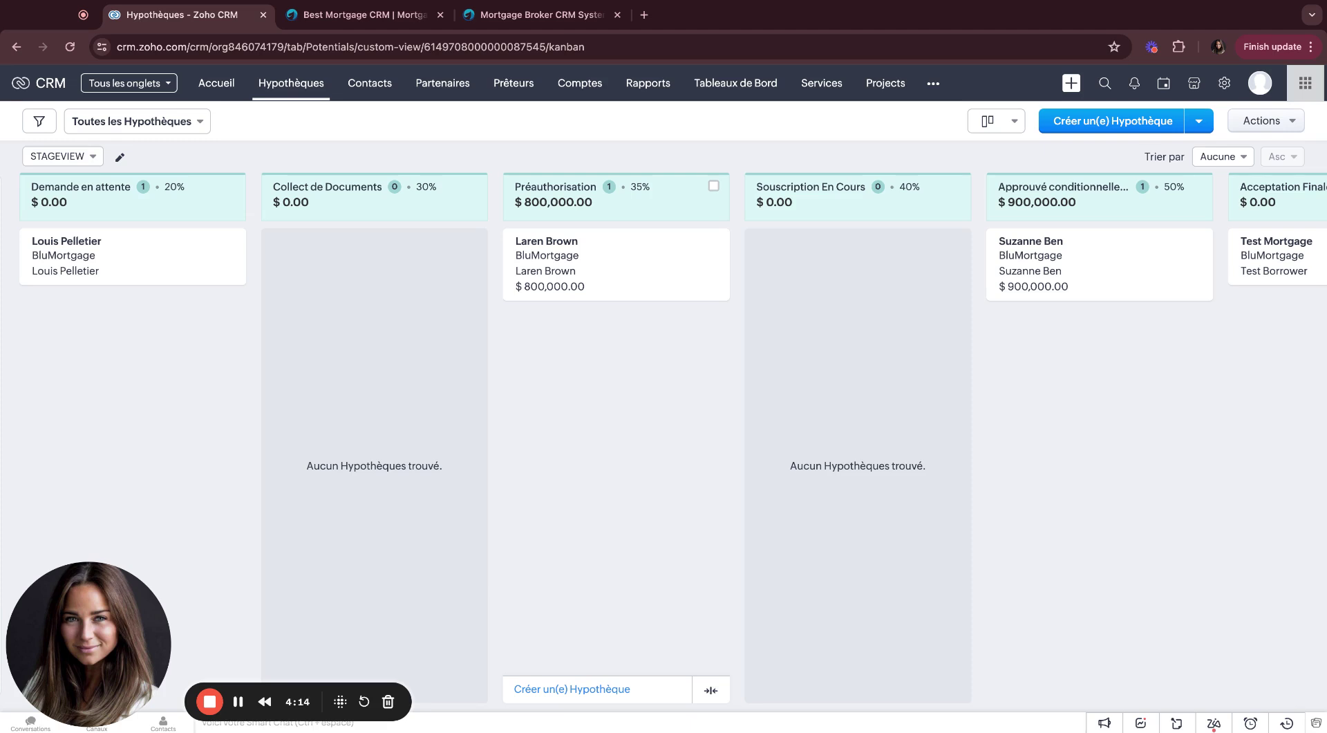
{"action": "left_click", "coordinate": [542, 242]}
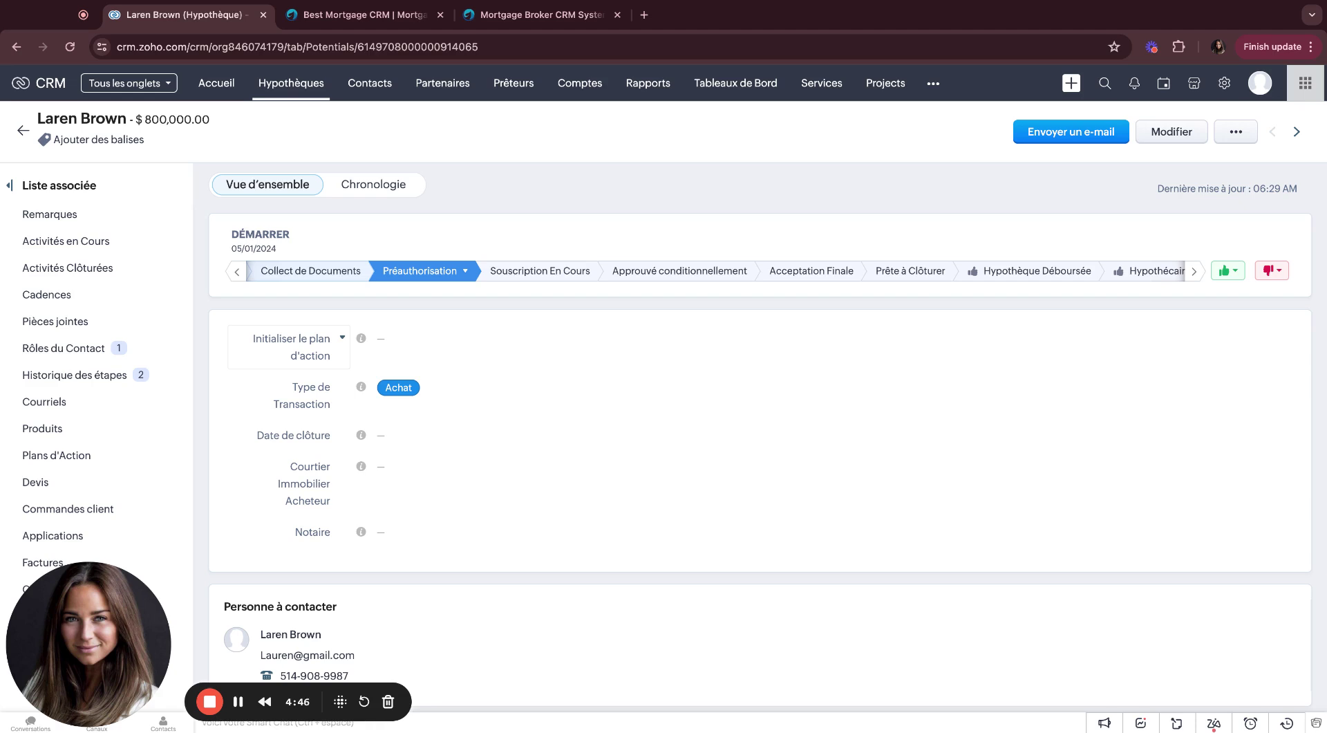
{"action": "left_click", "coordinate": [382, 338]}
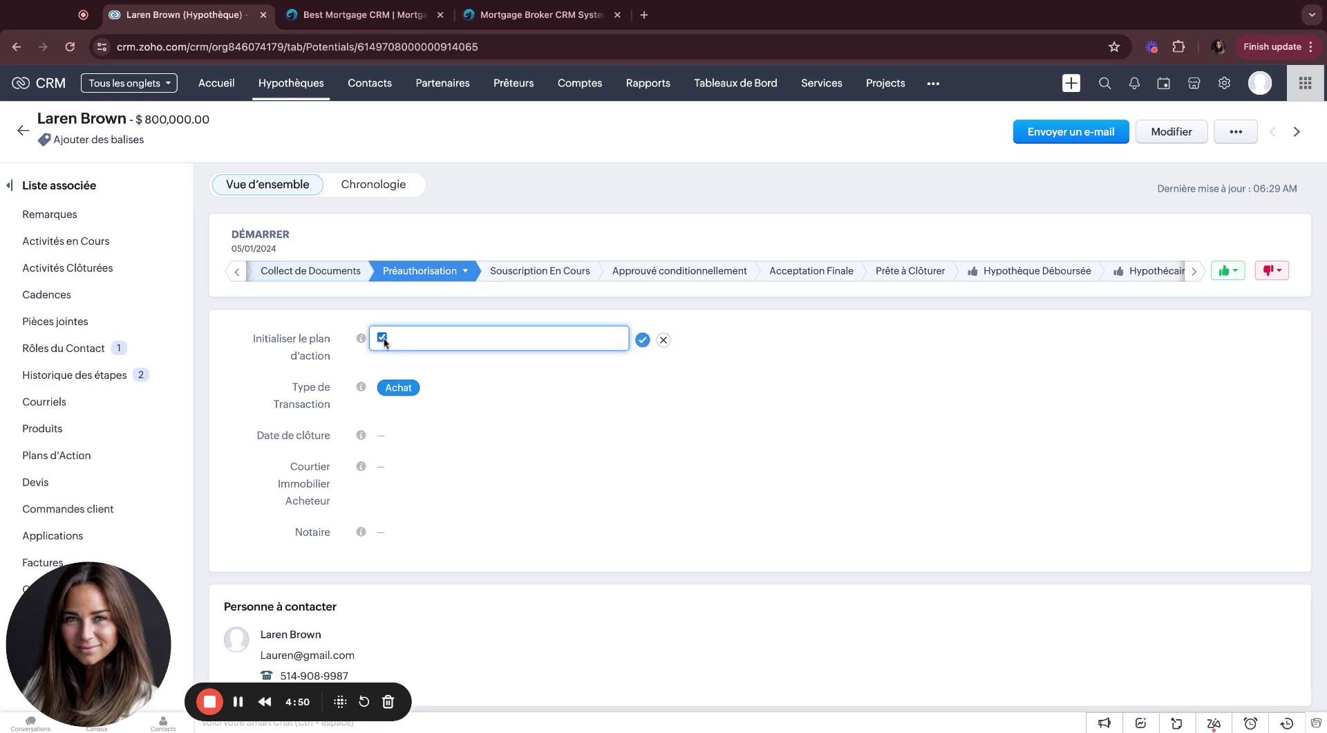
{"action": "left_click", "coordinate": [382, 337]}
{"action": "left_click", "coordinate": [663, 341]}
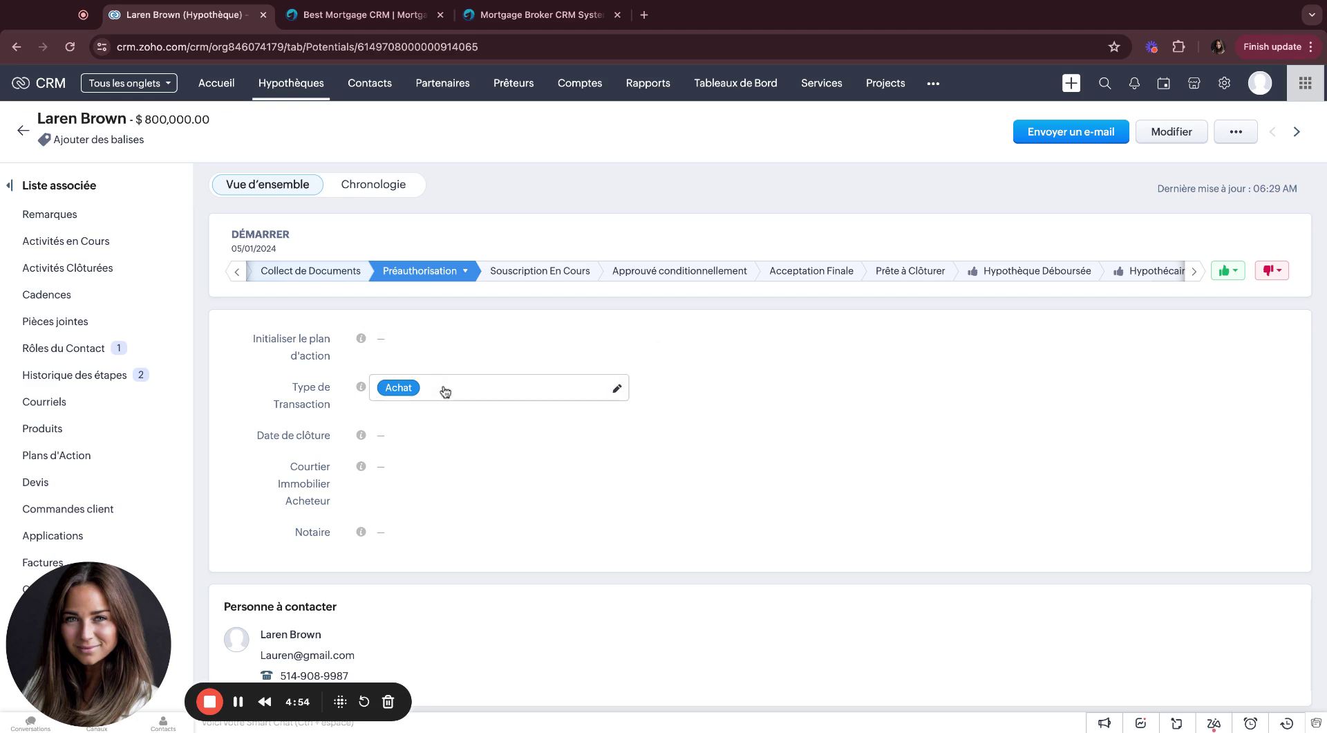
{"action": "scroll", "coordinate": [445, 391], "scroll_direction": "down", "scroll_amount": 3}
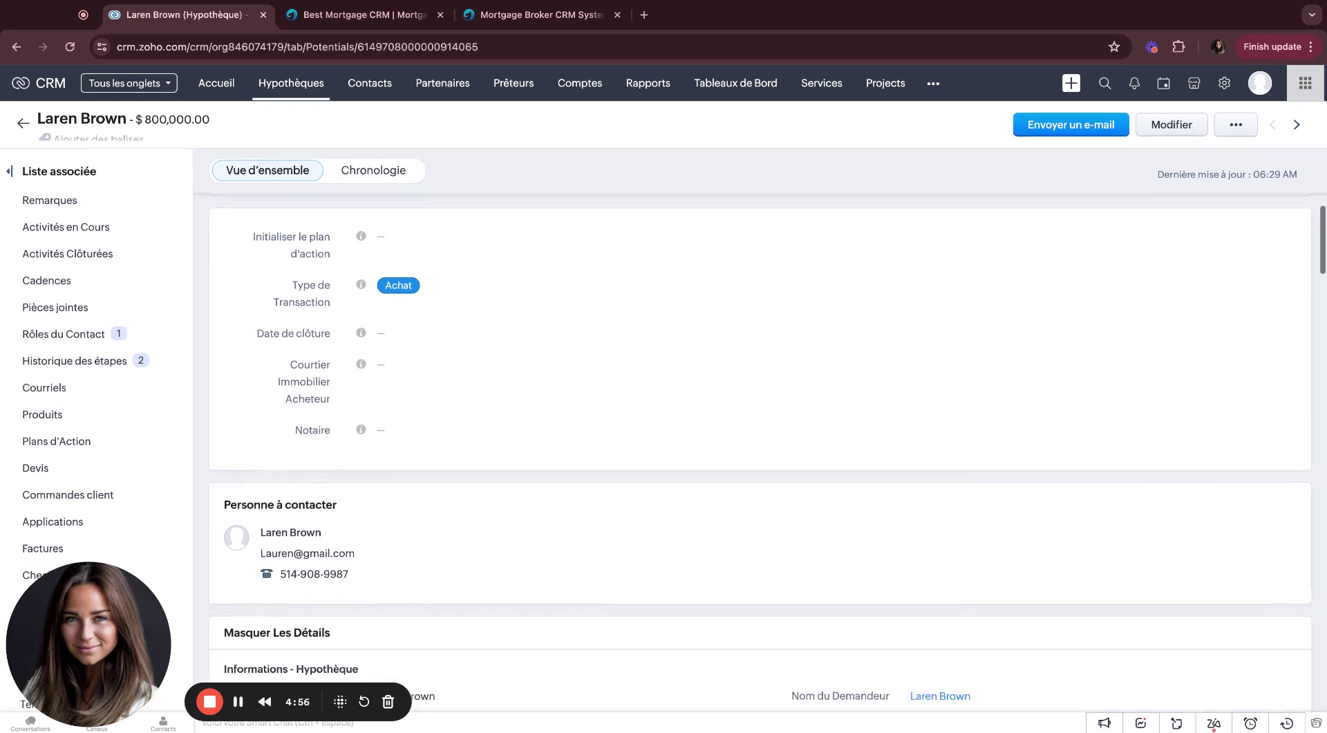
{"action": "left_click", "coordinate": [452, 293]}
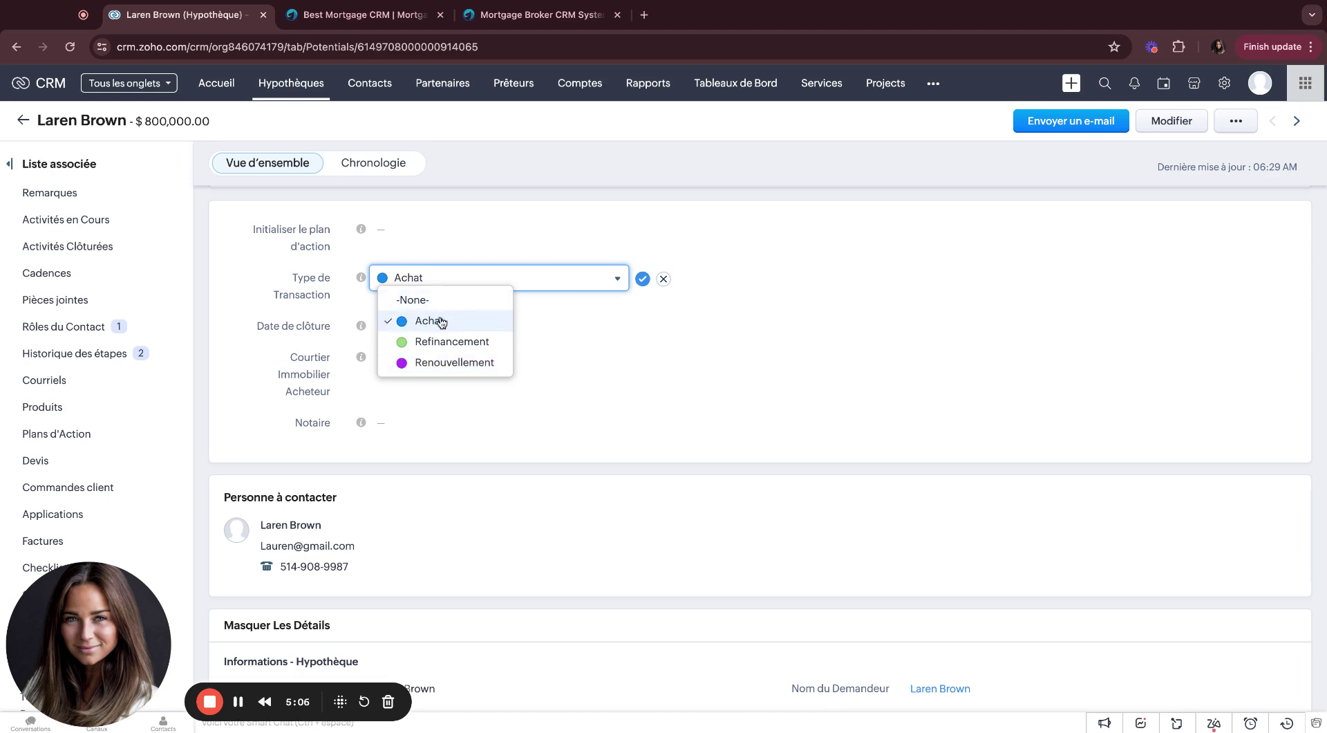
{"action": "left_click", "coordinate": [616, 280]}
{"action": "left_click", "coordinate": [642, 279]}
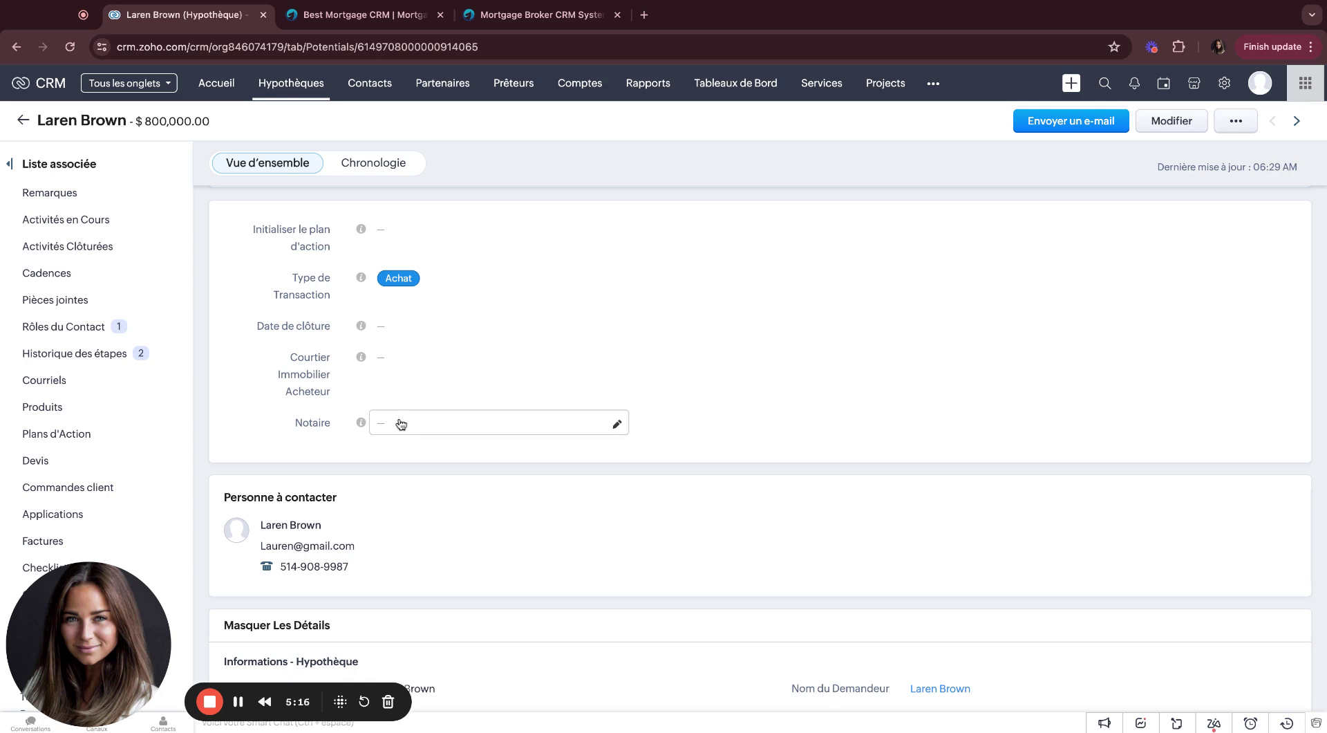
{"action": "scroll", "coordinate": [400, 423], "scroll_direction": "down", "scroll_amount": 3}
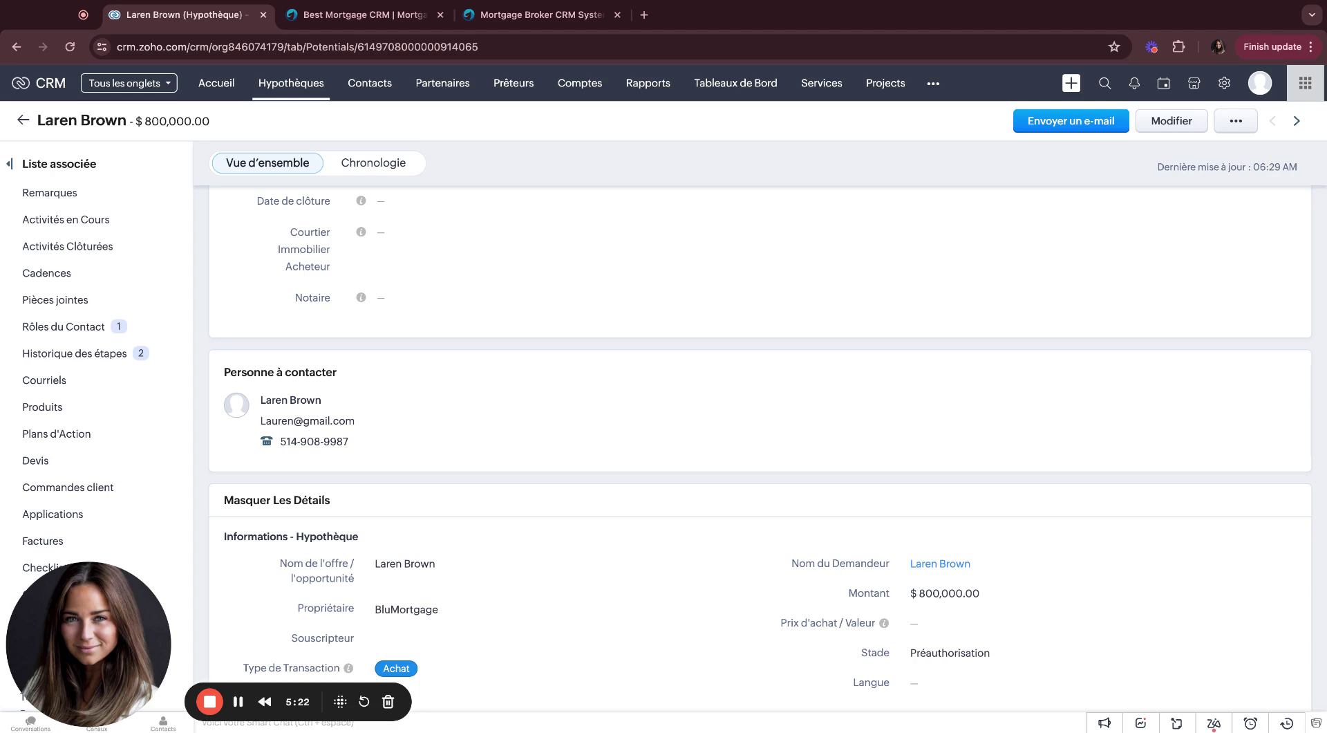
{"action": "scroll", "coordinate": [380, 434], "scroll_direction": "down", "scroll_amount": 5}
{"action": "scroll", "coordinate": [498, 430], "scroll_direction": "down", "scroll_amount": 2}
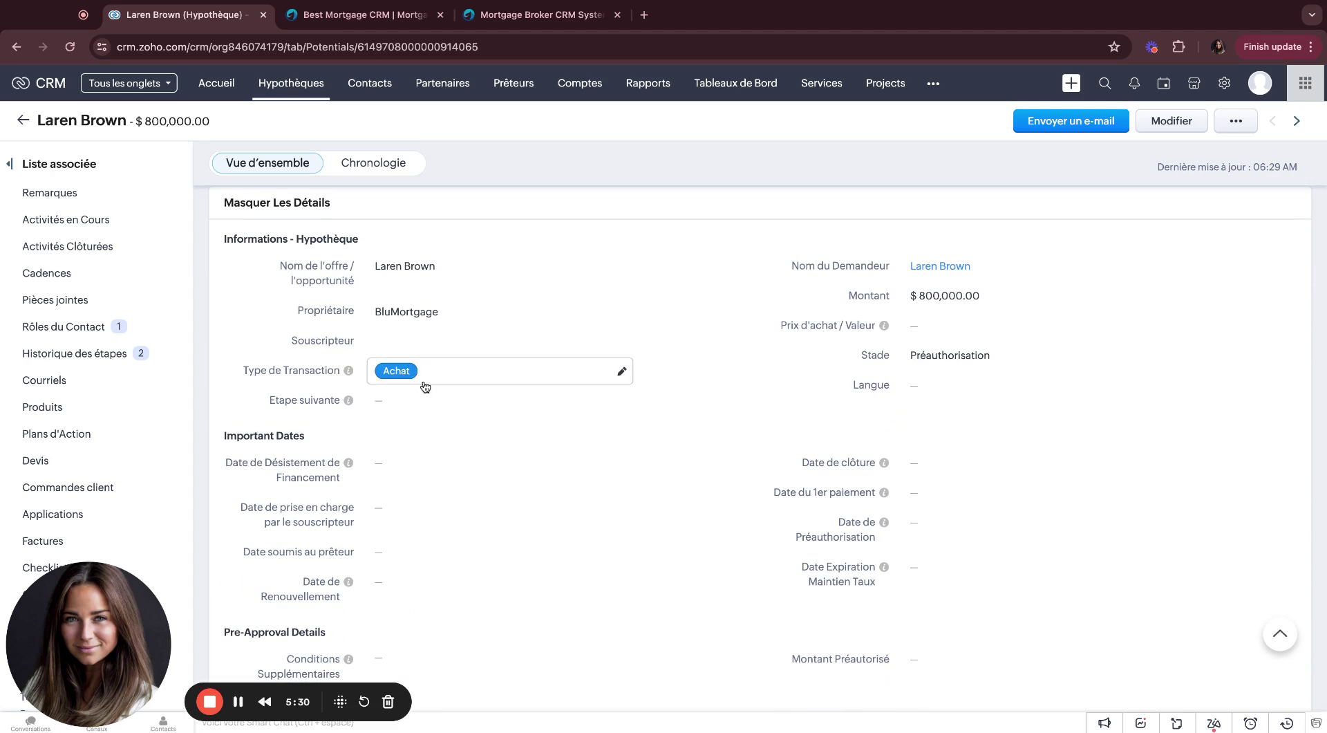
{"action": "scroll", "coordinate": [425, 386], "scroll_direction": "down", "scroll_amount": 3}
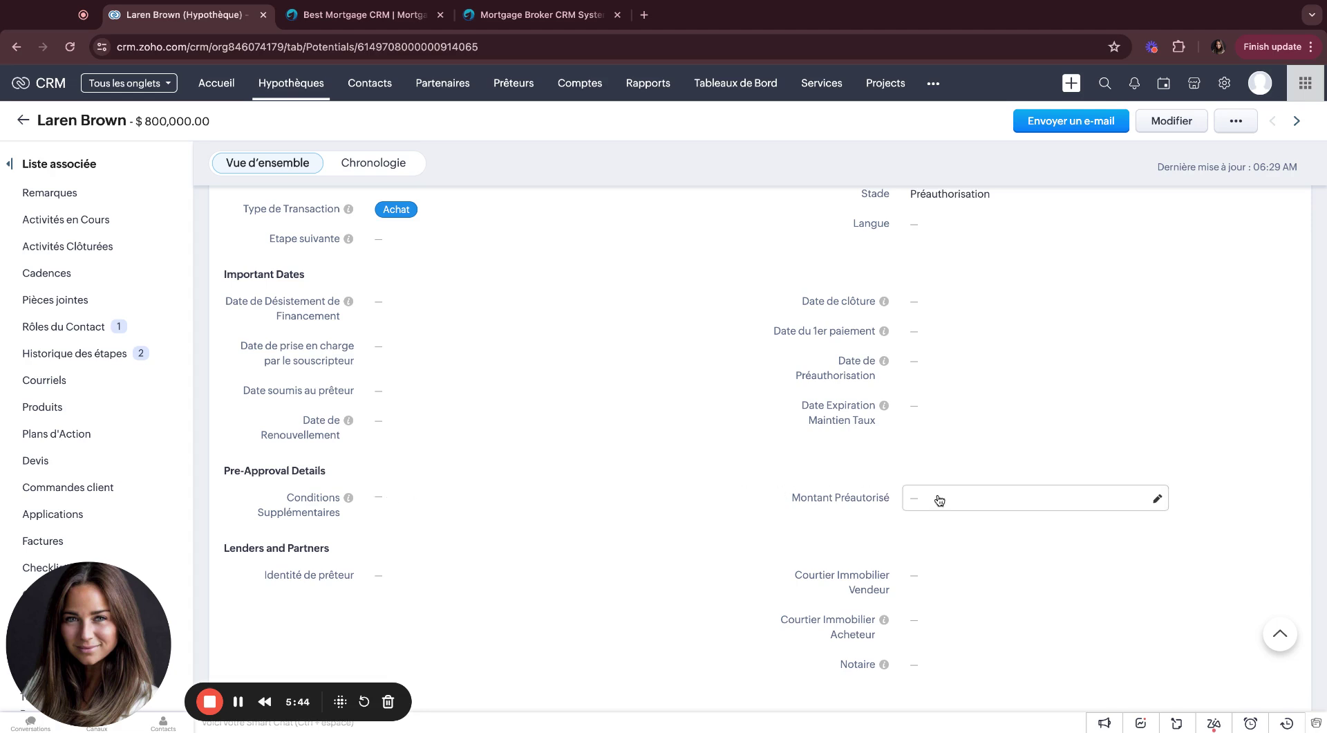
{"action": "scroll", "coordinate": [942, 370], "scroll_direction": "down", "scroll_amount": 1}
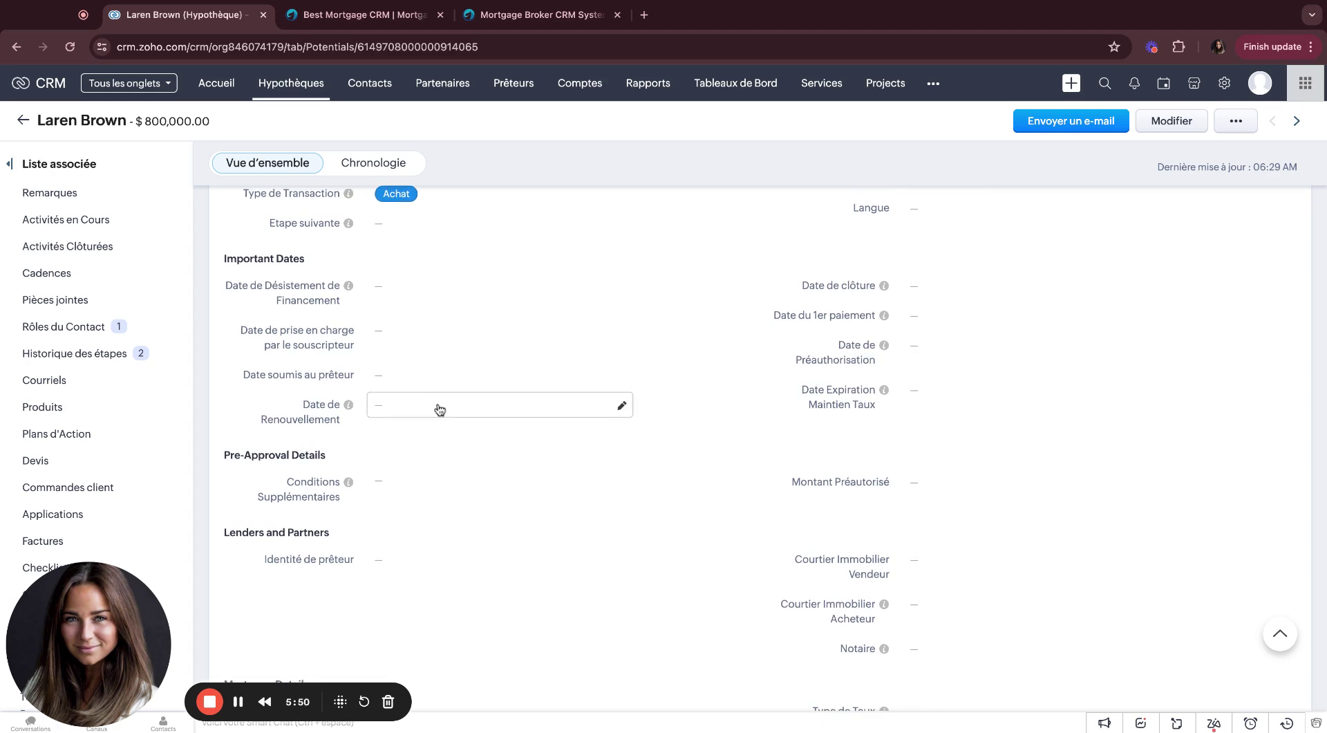
{"action": "scroll", "coordinate": [439, 407], "scroll_direction": "down", "scroll_amount": 4}
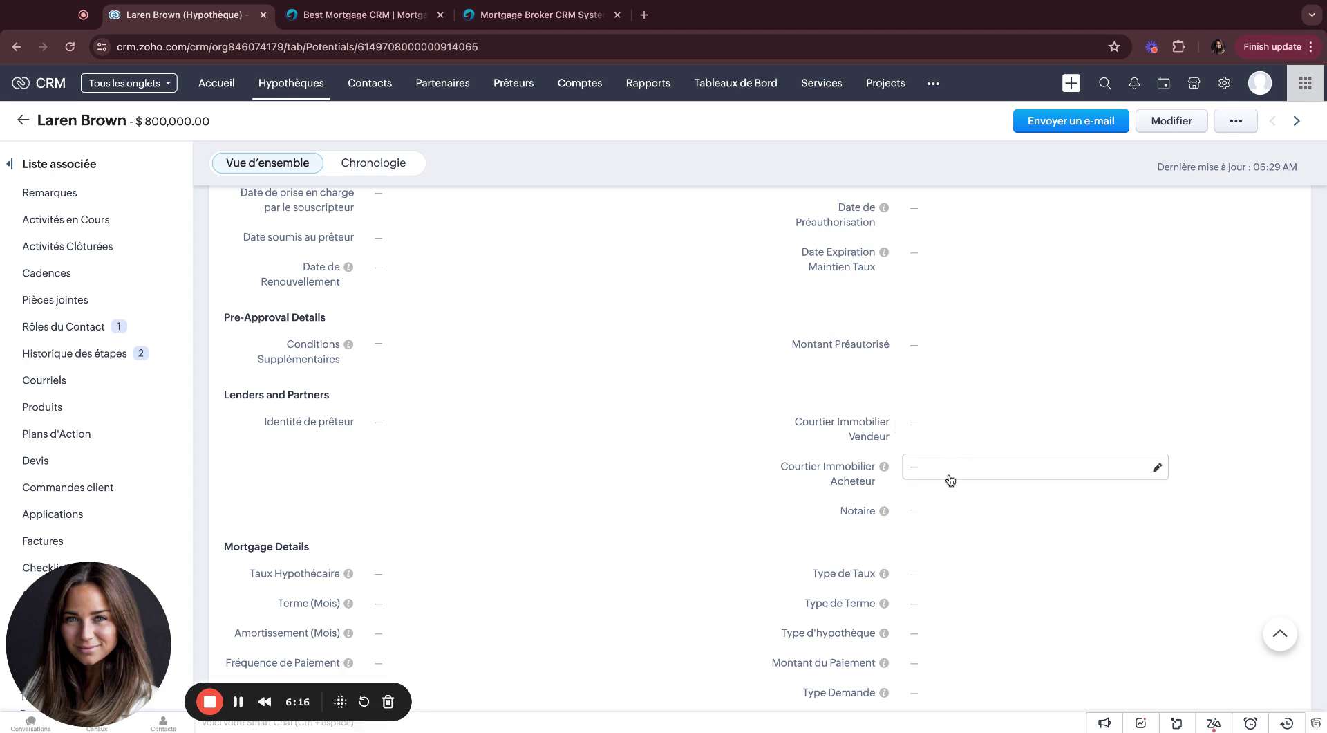
{"action": "scroll", "coordinate": [948, 477], "scroll_direction": "down", "scroll_amount": 1}
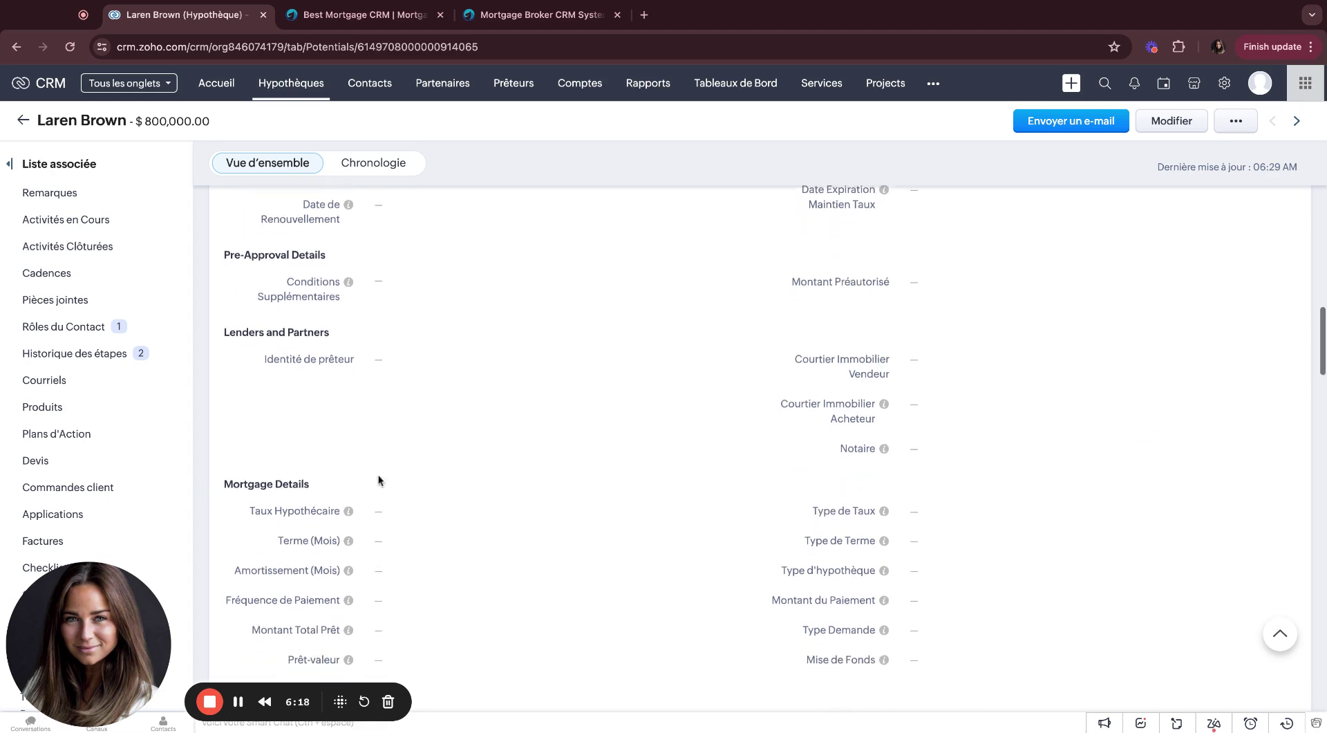
{"action": "scroll", "coordinate": [379, 477], "scroll_direction": "down", "scroll_amount": 2}
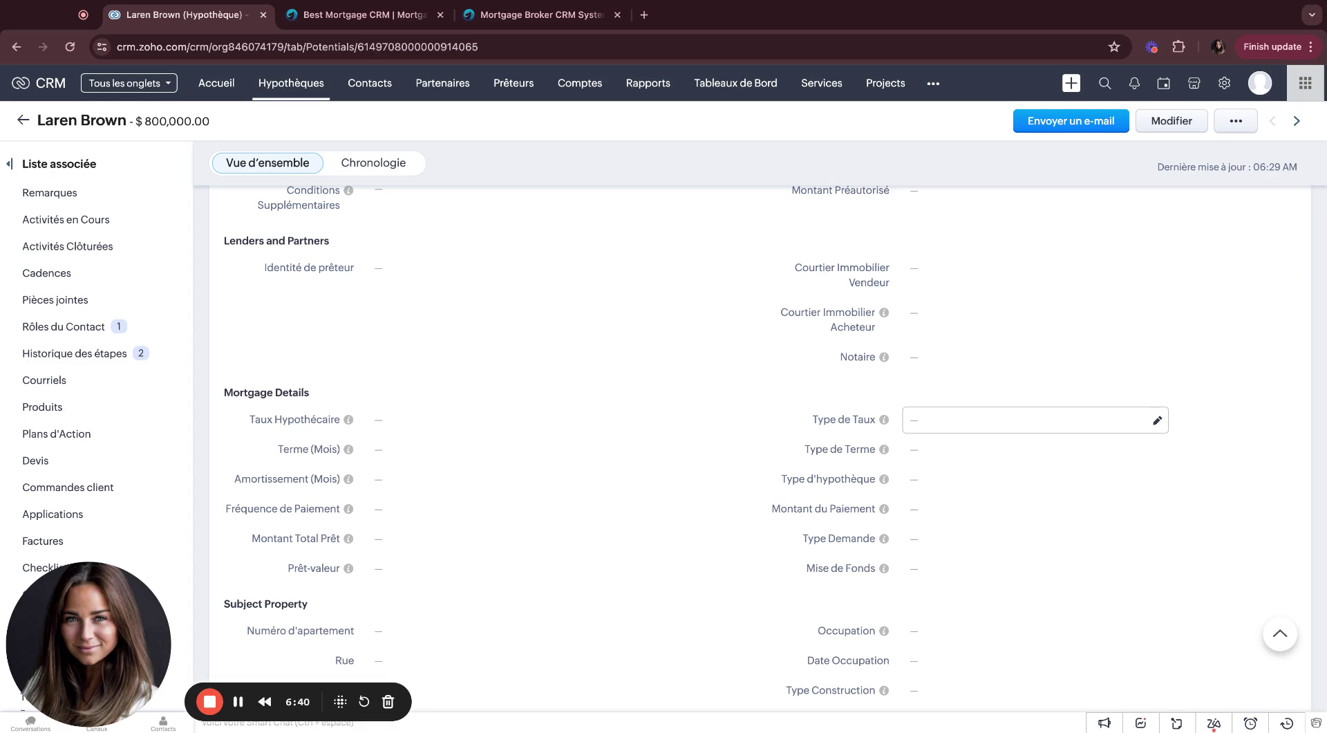
{"action": "left_click", "coordinate": [955, 422]}
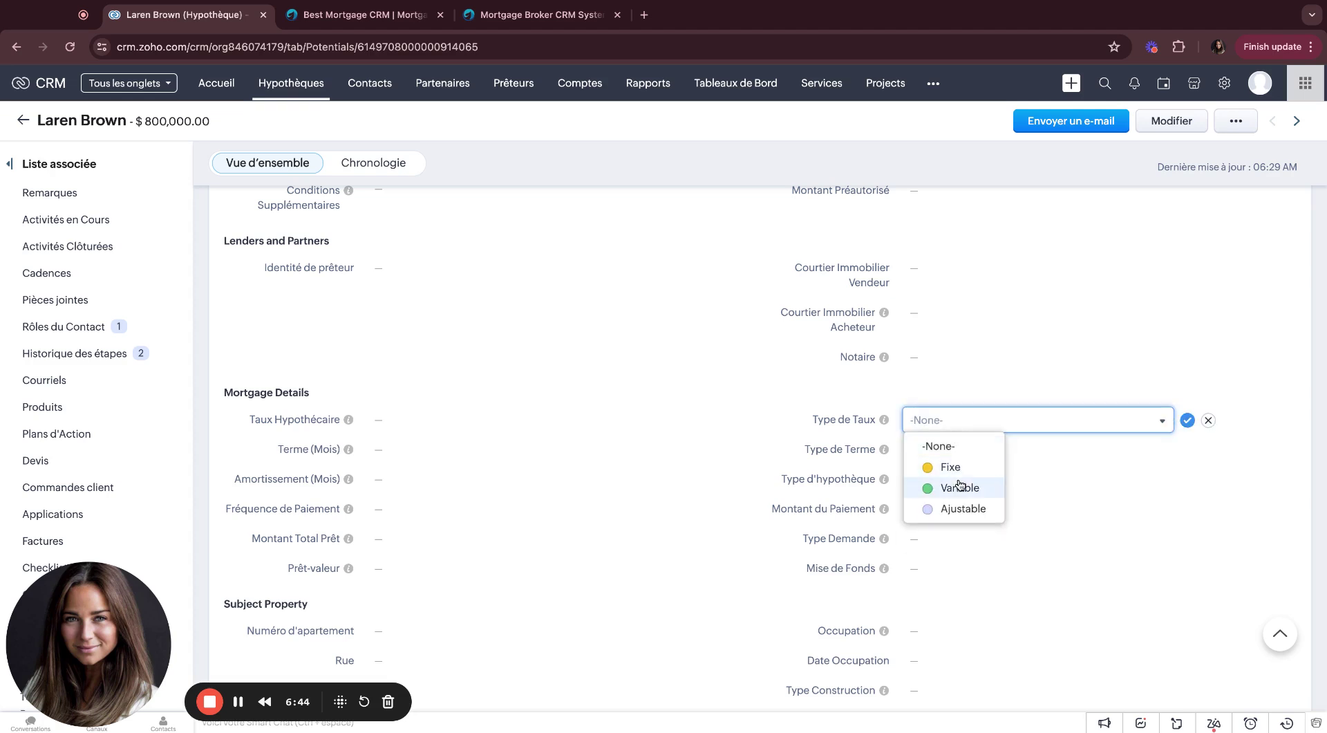
{"action": "left_click", "coordinate": [1208, 419]}
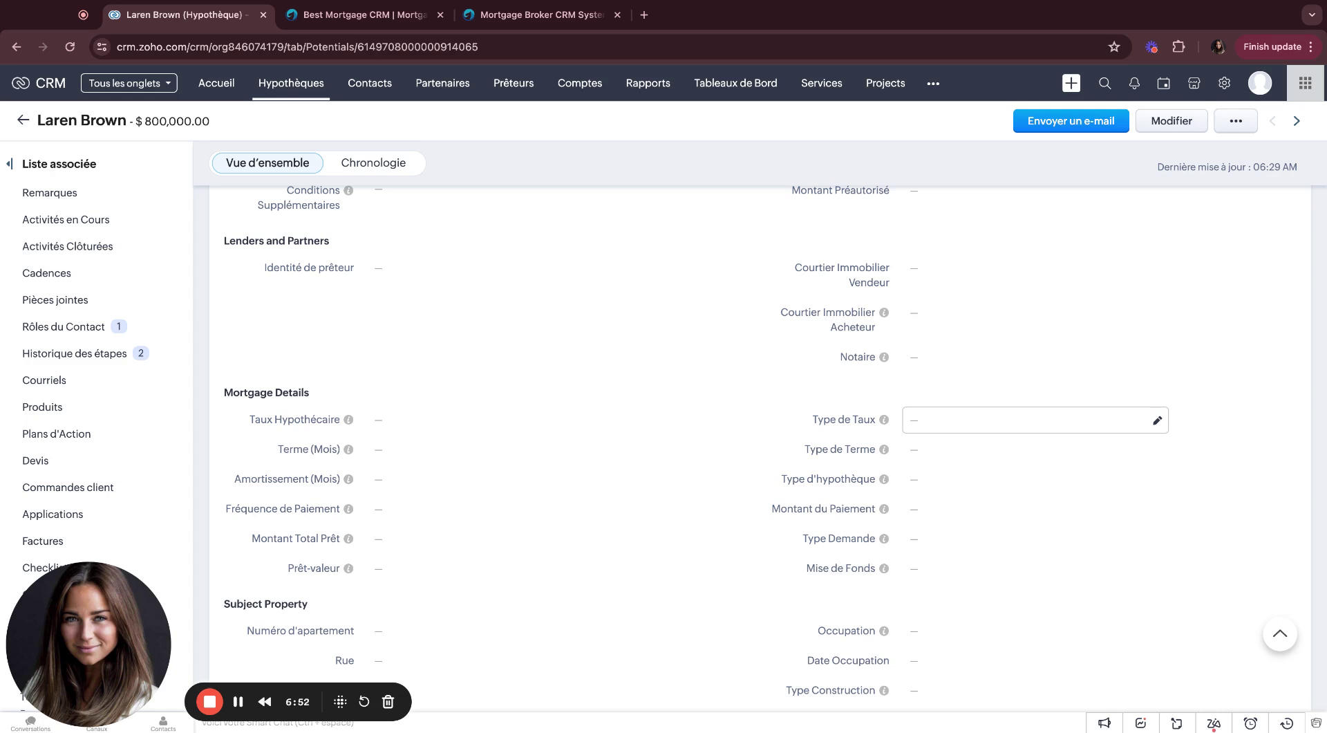
{"action": "scroll", "coordinate": [777, 434], "scroll_direction": "down", "scroll_amount": 3}
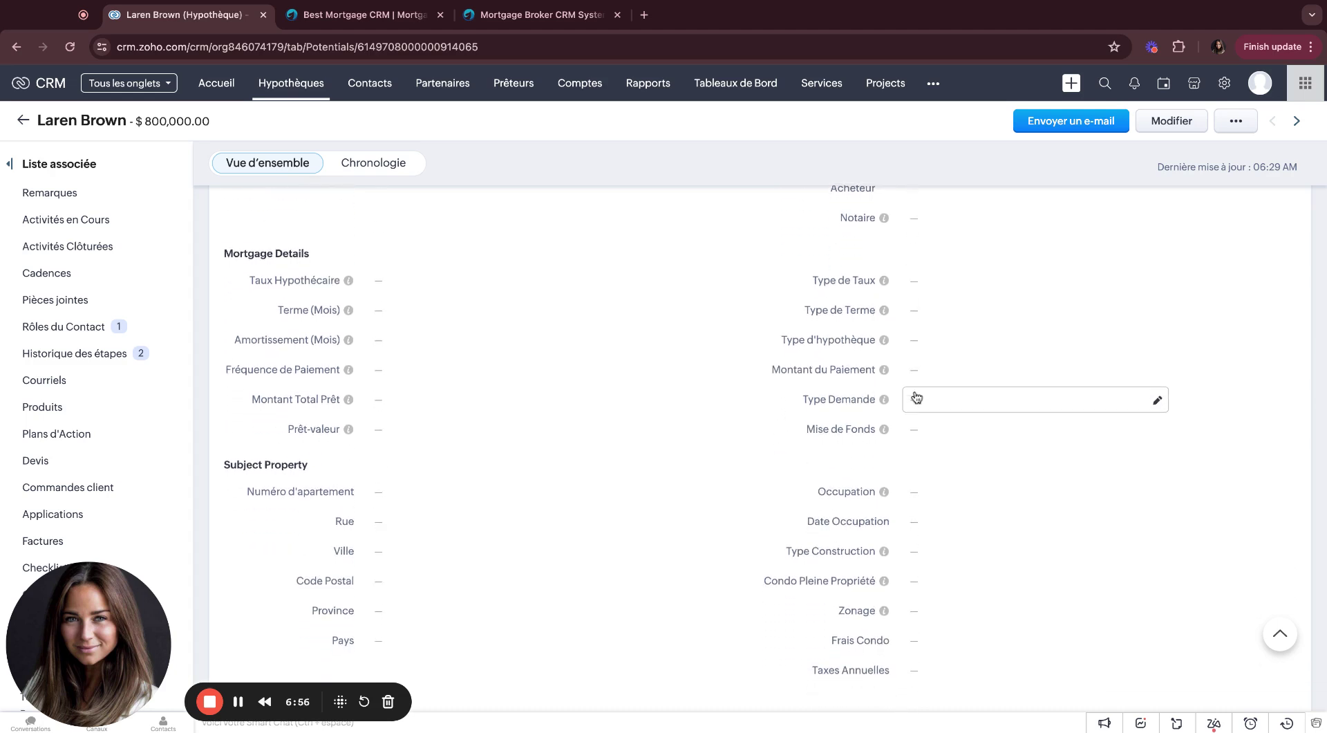
{"action": "scroll", "coordinate": [916, 397], "scroll_direction": "down", "scroll_amount": 2}
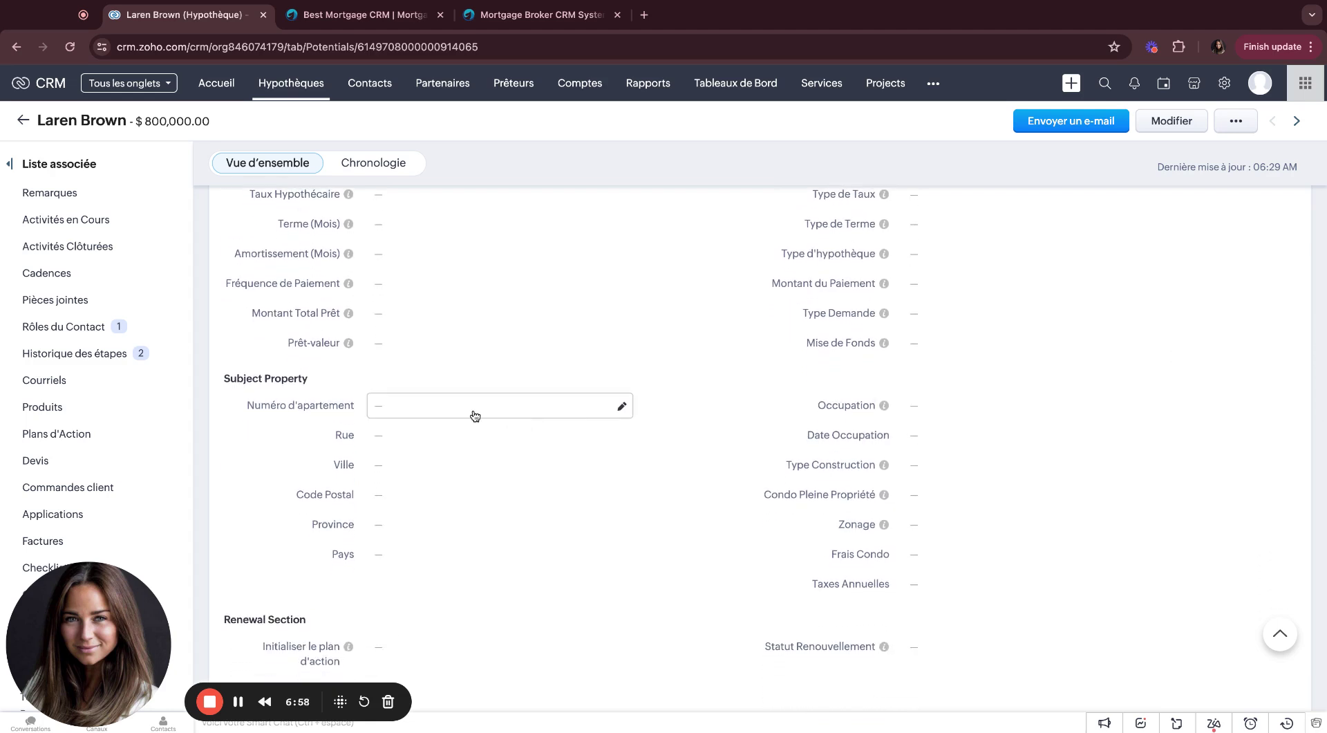
{"action": "scroll", "coordinate": [475, 415], "scroll_direction": "down", "scroll_amount": 6}
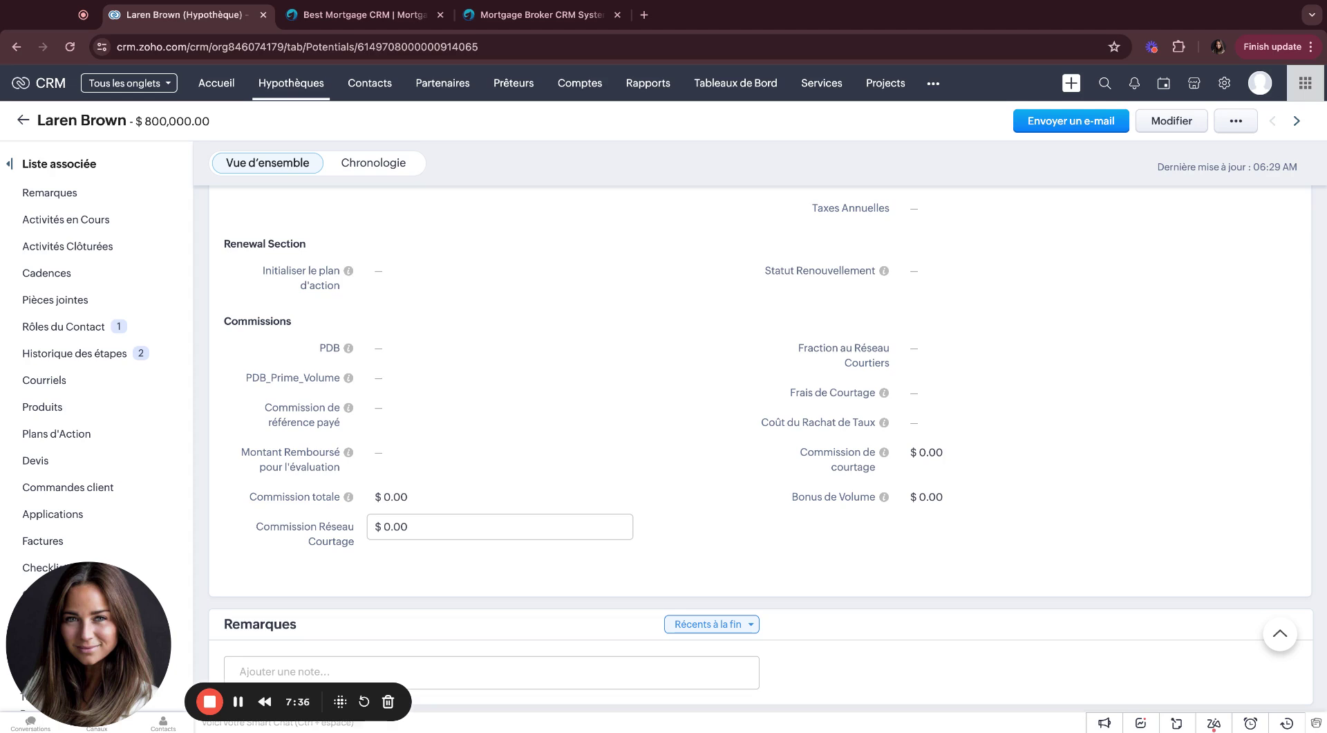
{"action": "scroll", "coordinate": [343, 518], "scroll_direction": "down", "scroll_amount": 3}
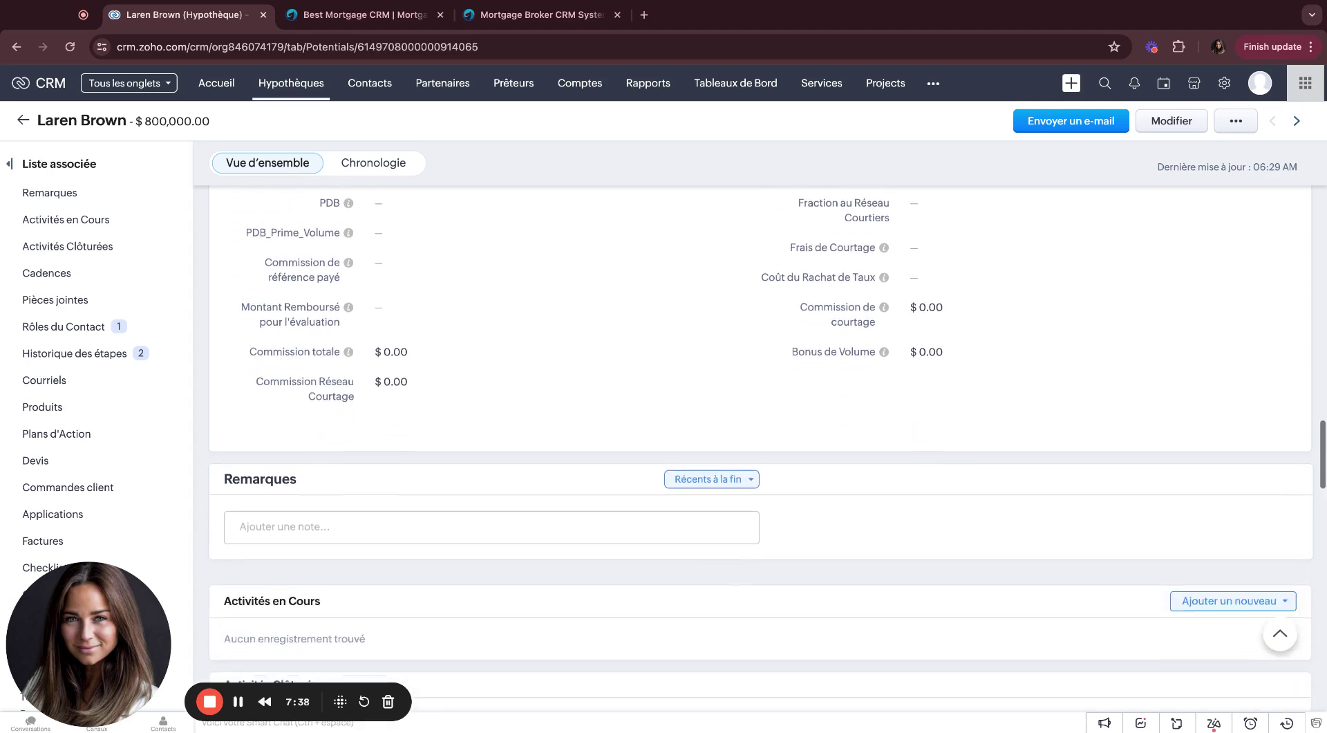
{"action": "left_click", "coordinate": [344, 519]}
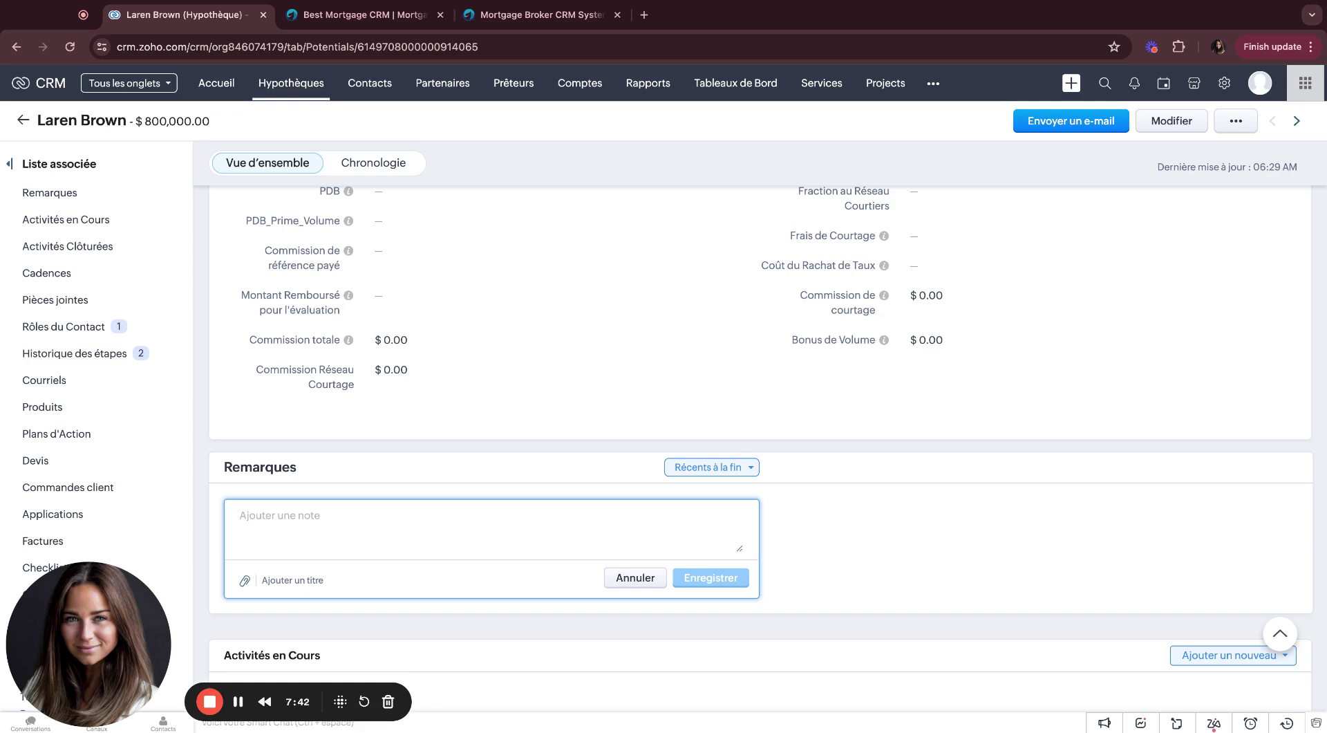
{"action": "type", "text": "Tania"}
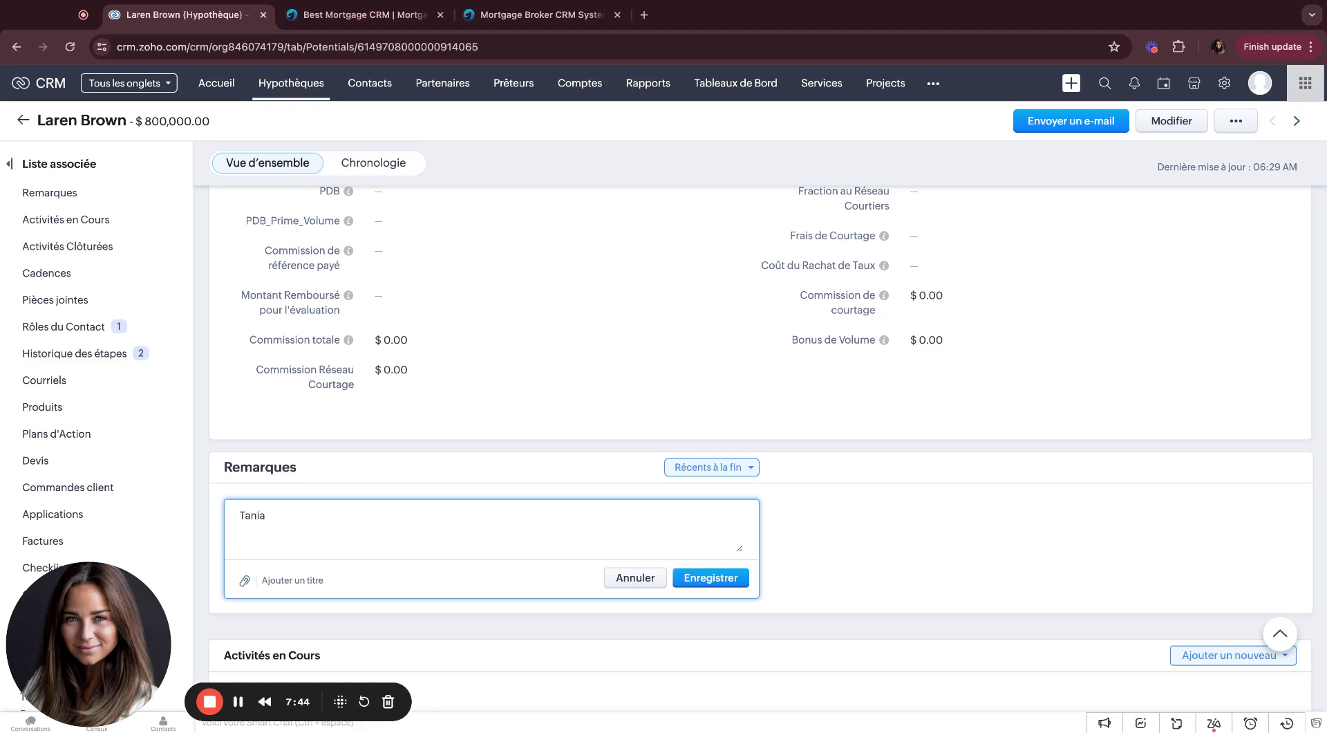
{"action": "type", "text": " ne répo"}
{"action": "key", "text": "BackSpace"}
{"action": "key", "text": "BackSpace"}
{"action": "key", "text": "BackSpace"}
{"action": "key", "text": "BackSpace"}
{"action": "key", "text": "BackSpace"}
{"action": "key", "text": "BackSpace"}
{"action": "key", "text": "BackSpace"}
{"action": "key", "text": "BackSpace"}
{"action": "key", "text": "BackSpace"}
{"action": "key", "text": "BackSpace"}
{"action": "key", "text": "BackSpace"}
{"action": "key", "text": "BackSpace"}
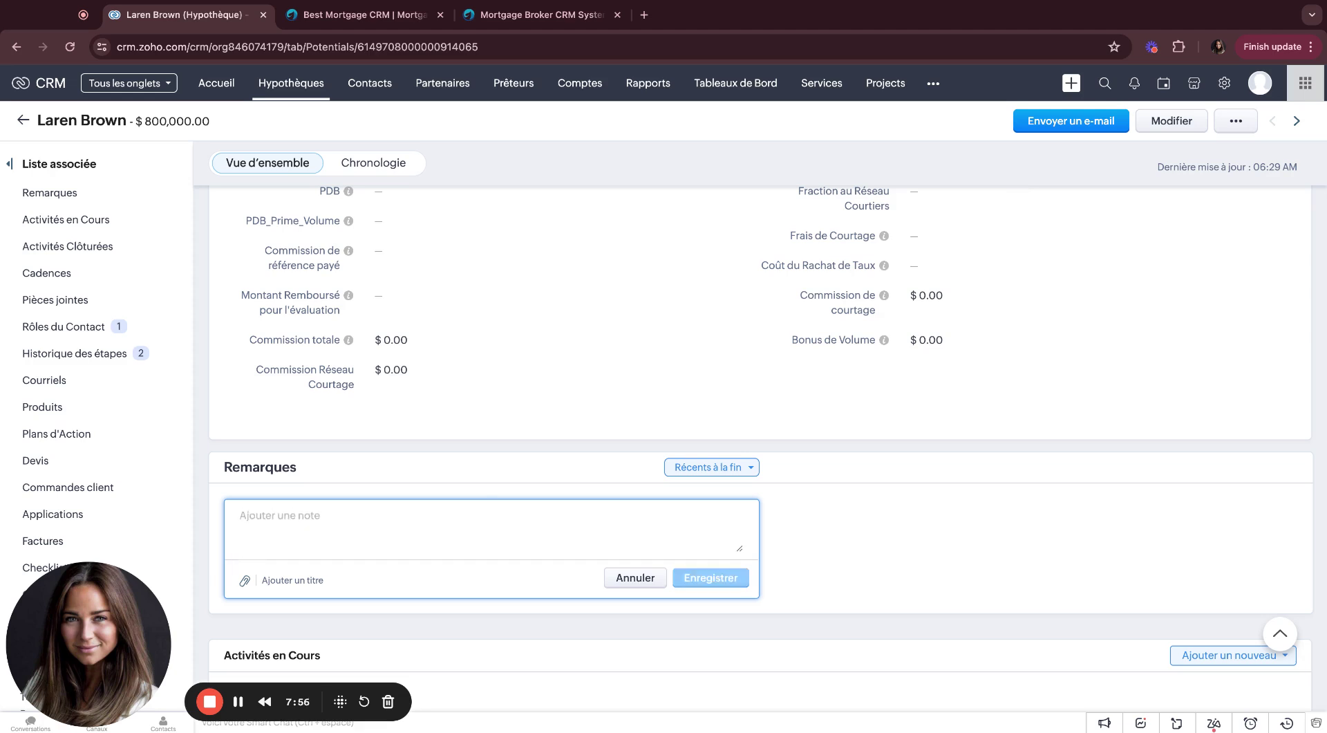
{"action": "type", "text": "Pas de réponse."}
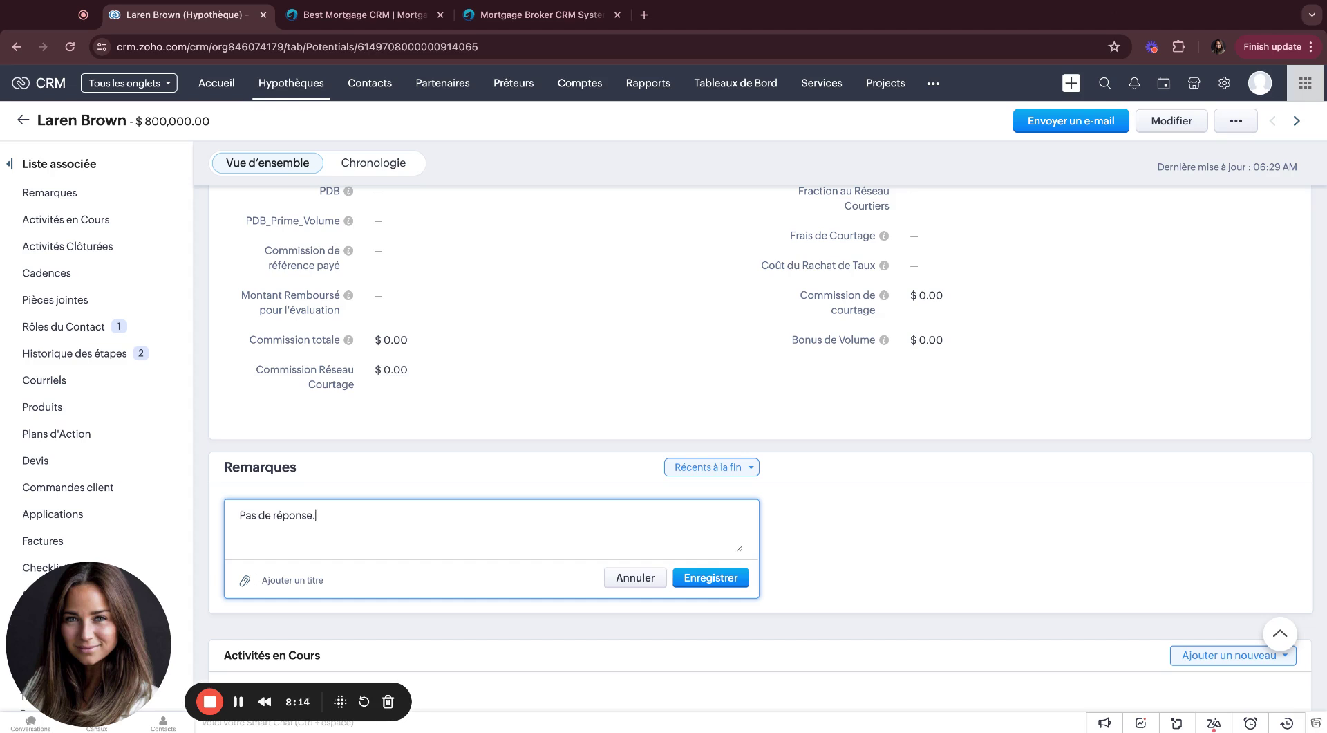
{"action": "type", "text": "@"}
{"action": "type", "text": "john rep"}
{"action": "key", "text": "BackSpace"}
{"action": "key", "text": "BackSpace"}
{"action": "type", "text": "appler"}
{"action": "key", "text": "BackSpace"}
{"action": "key", "text": "BackSpace"}
{"action": "type", "text": "eler plus tard."}
{"action": "left_click_drag", "start_coordinate": [340, 515], "coordinate": [345, 515]}
{"action": "key", "text": "shift+Left"}
{"action": "key", "text": "shift+Left"}
{"action": "key", "text": "shift+Left"}
{"action": "key", "text": "shift+Left"}
{"action": "key", "text": "shift+Left"}
{"action": "key", "text": "shift+Right"}
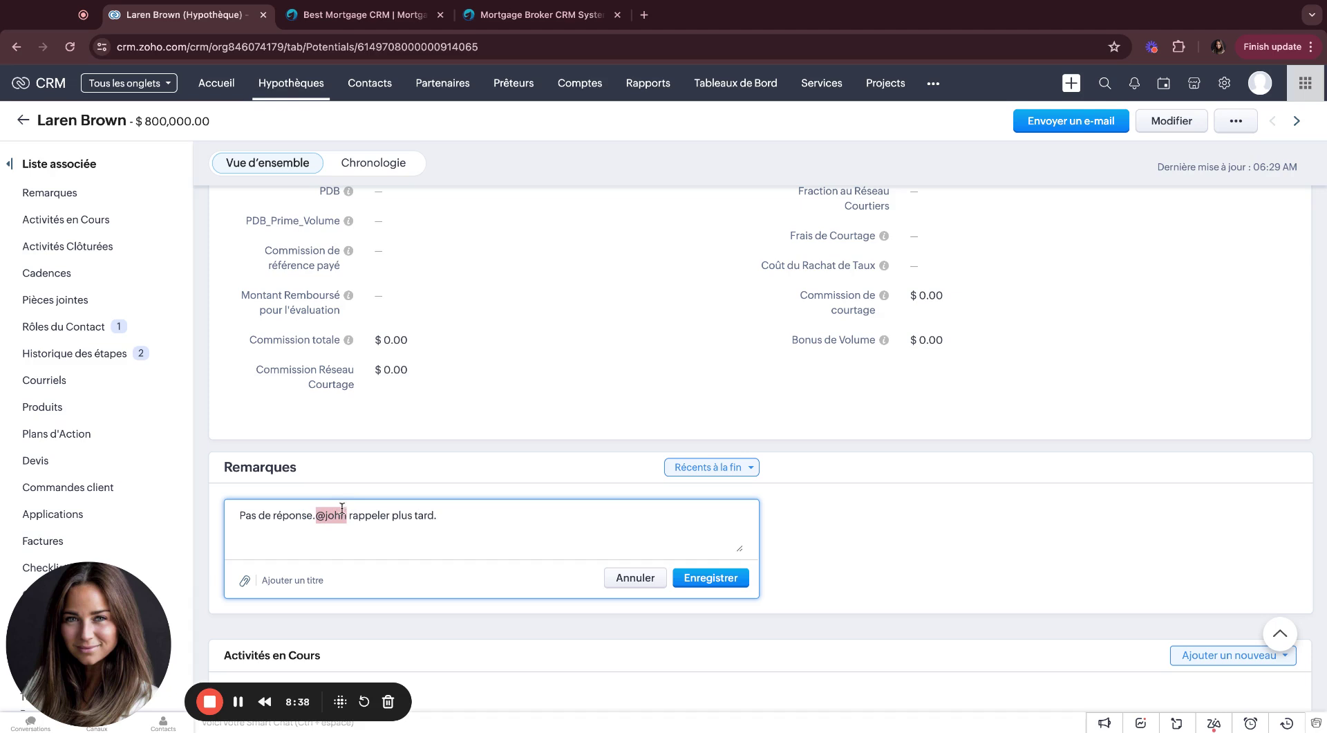
{"action": "double_click", "coordinate": [407, 515]}
{"action": "key", "text": "ctrl+a"}
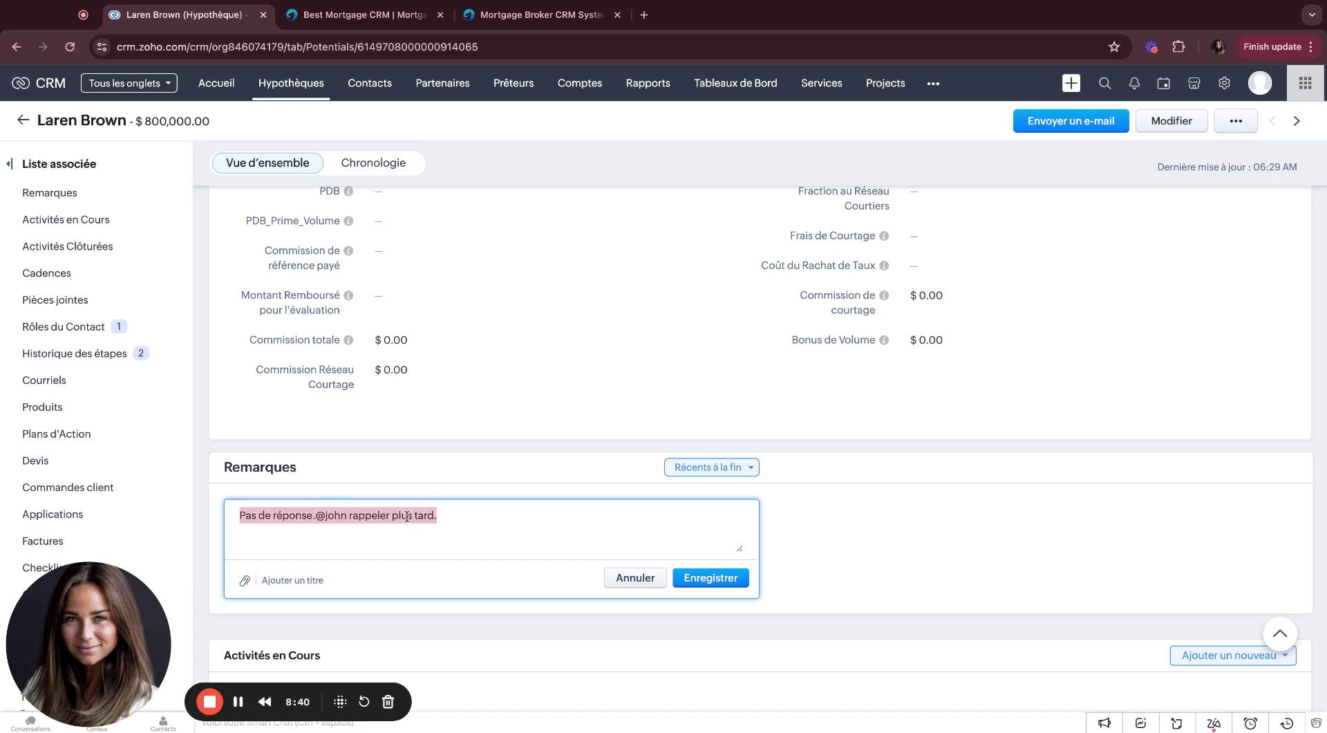
{"action": "key", "text": "BackSpace"}
{"action": "scroll", "coordinate": [311, 552], "scroll_direction": "up", "scroll_amount": 1}
{"action": "scroll", "coordinate": [245, 591], "scroll_direction": "down", "scroll_amount": 1}
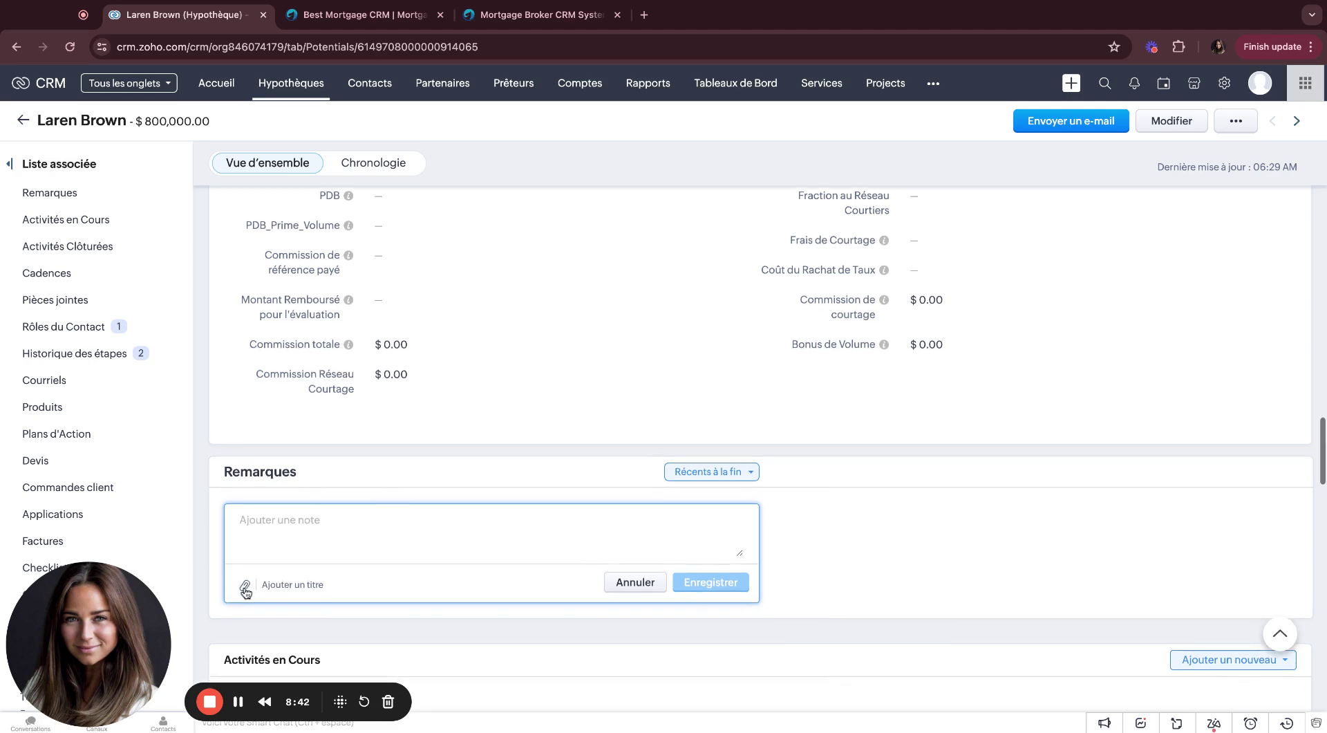
{"action": "left_click", "coordinate": [245, 586]}
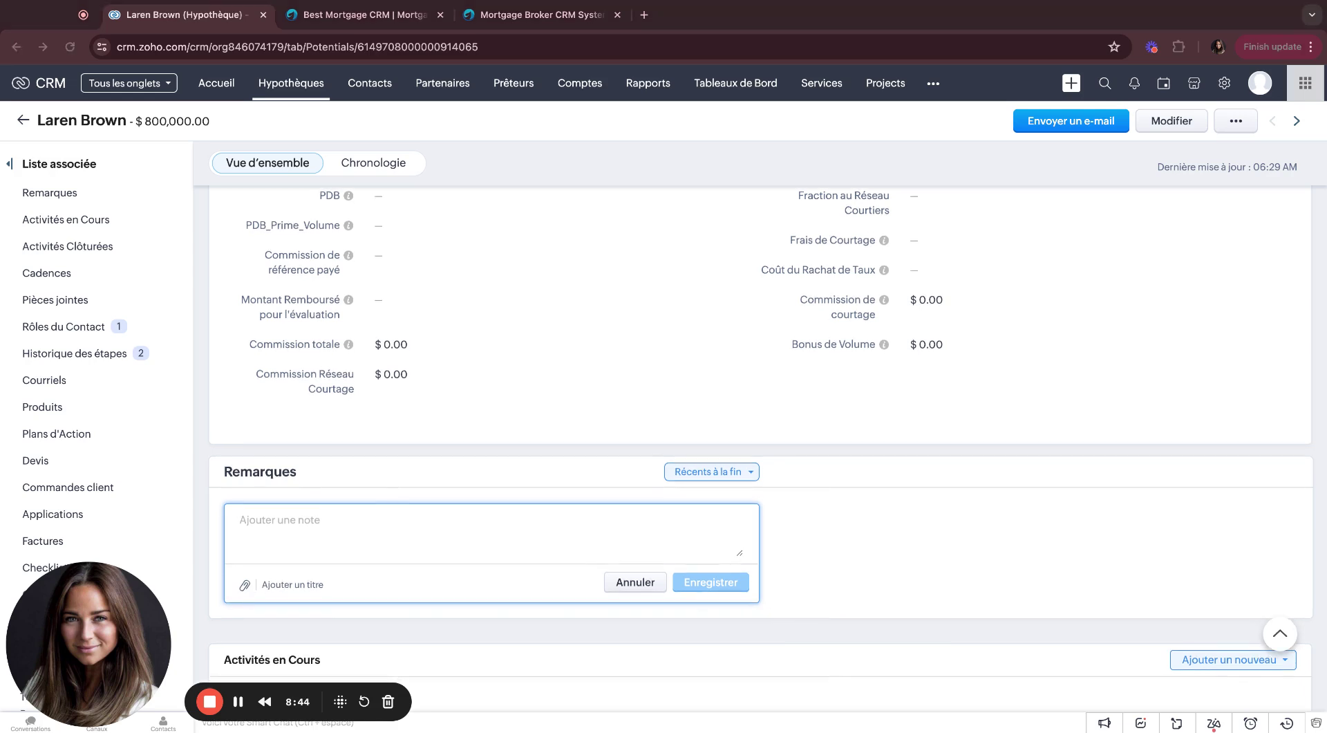
{"action": "left_click", "coordinate": [391, 608]}
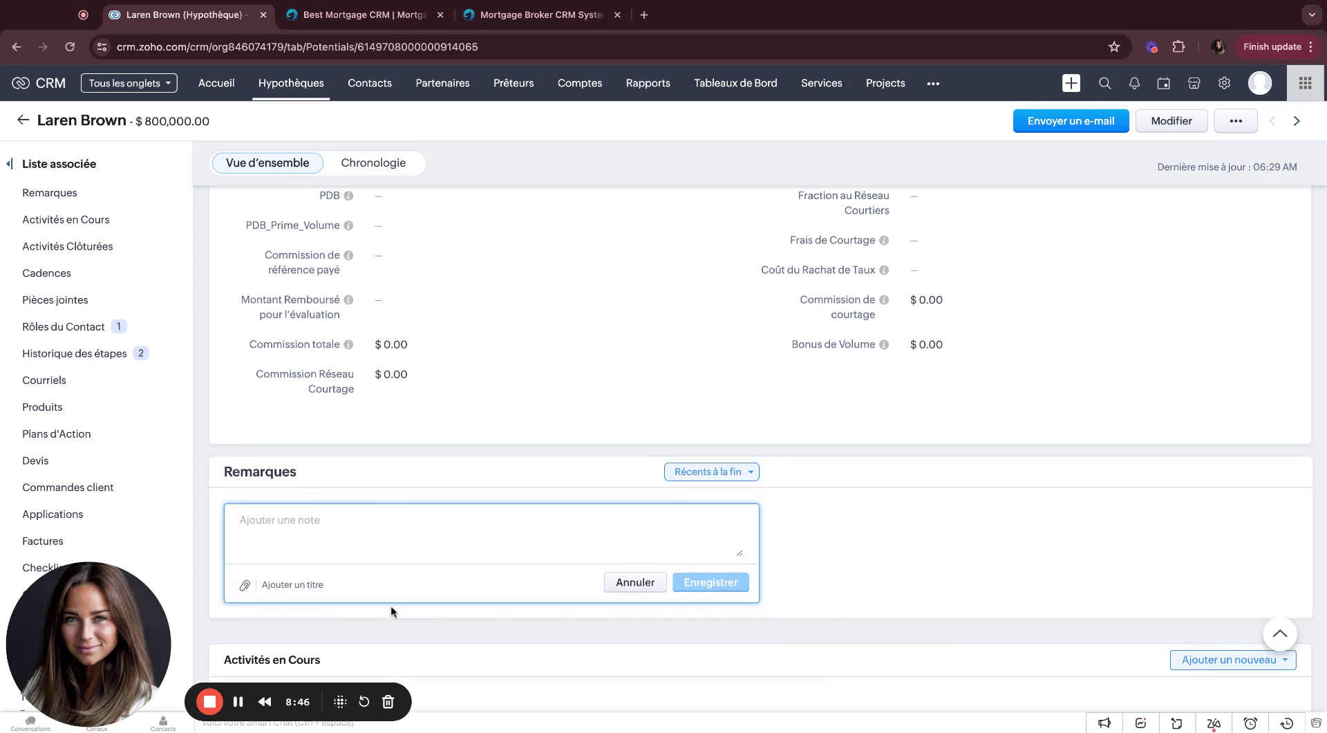
{"action": "left_click", "coordinate": [292, 586]}
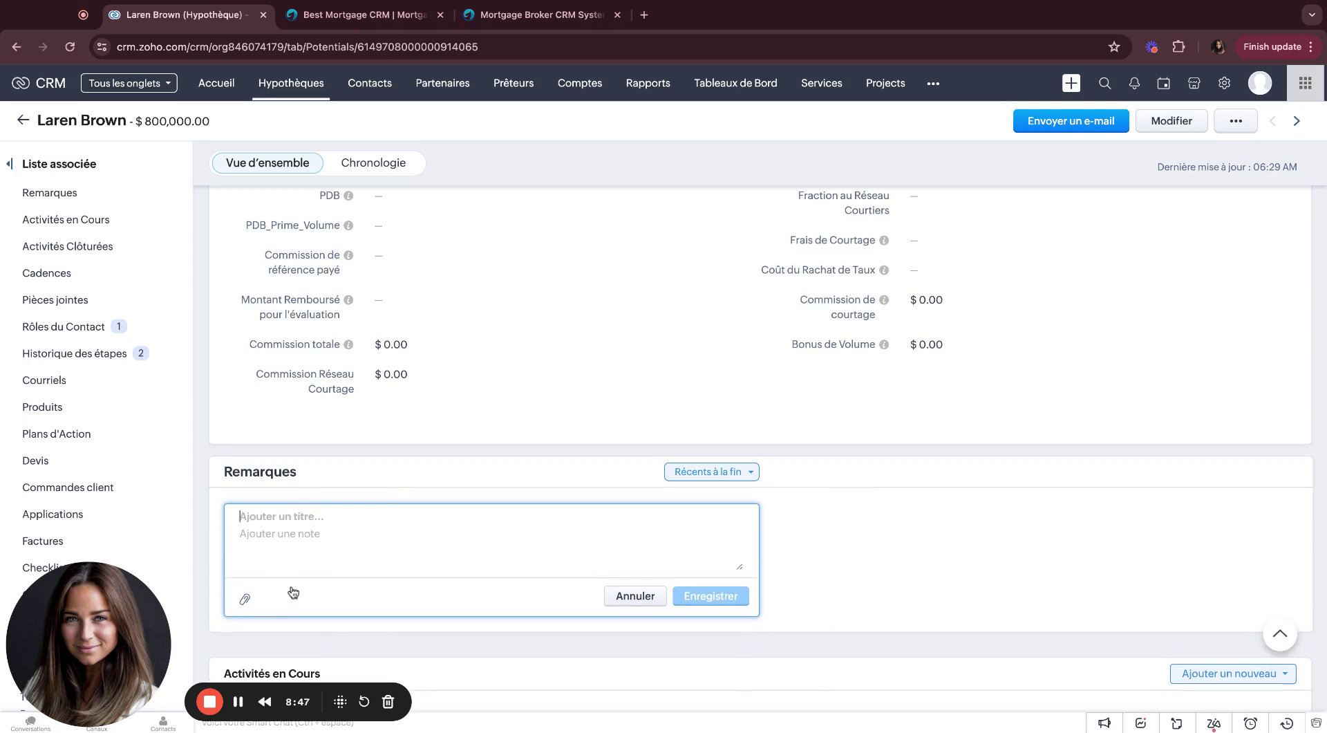
{"action": "left_click", "coordinate": [651, 598]}
Step: Start a new task on this mortgage with the subject 'Suivi du dossier'
{"action": "scroll", "coordinate": [591, 566], "scroll_direction": "down", "scroll_amount": 3}
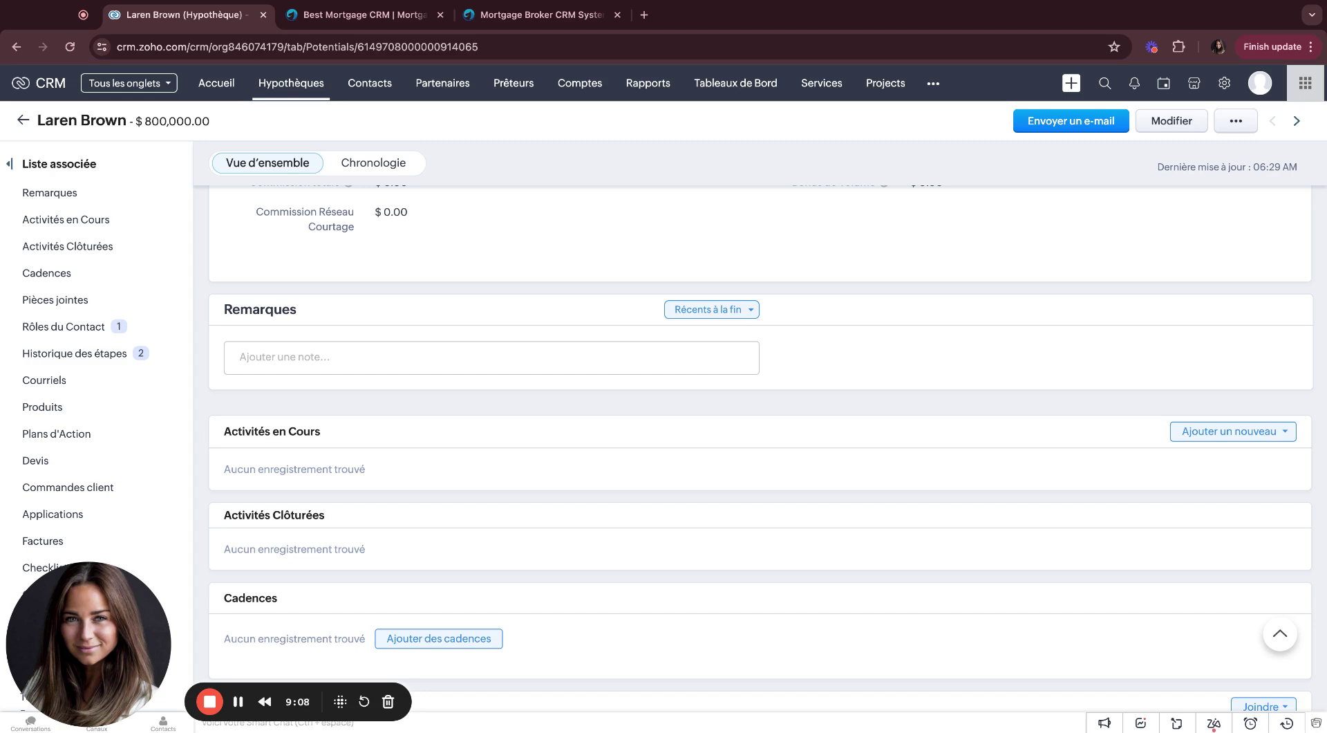
{"action": "left_click", "coordinate": [1203, 434]}
{"action": "left_click", "coordinate": [1223, 458]}
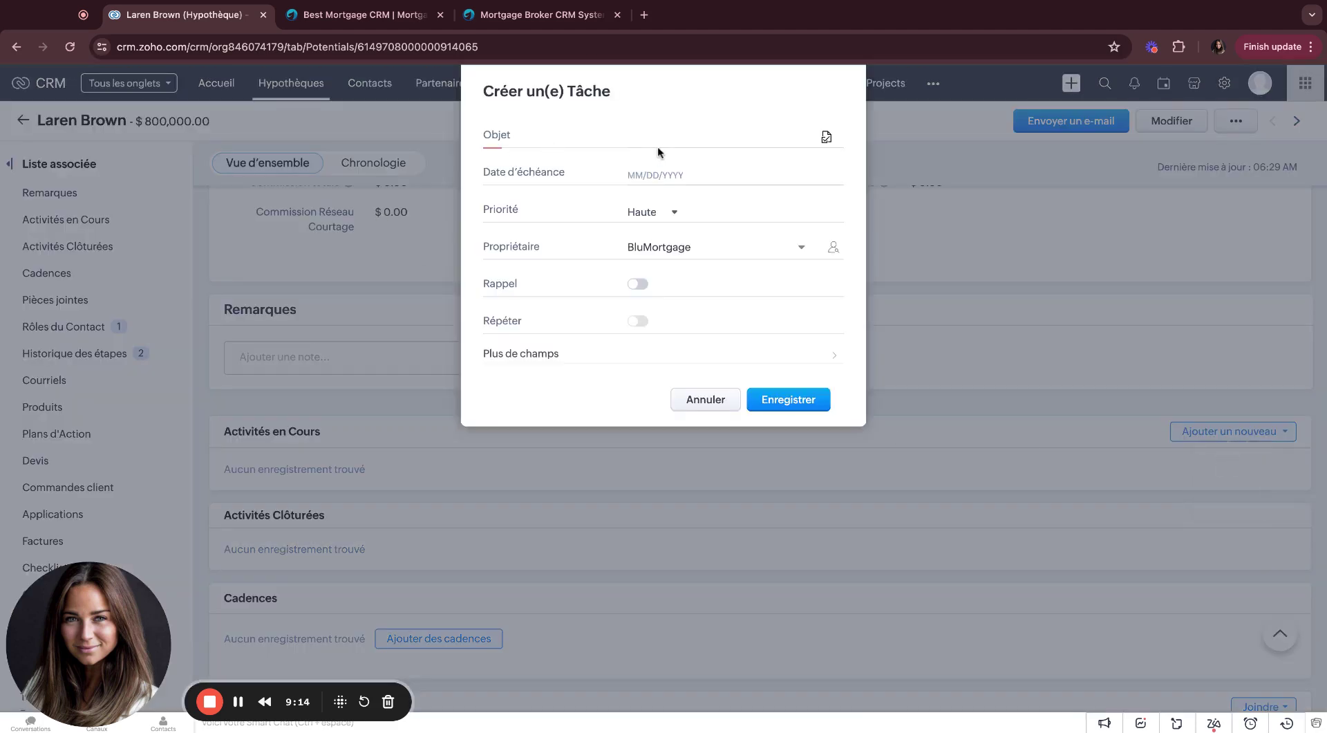
{"action": "type", "text": "Suvi"}
{"action": "key", "text": "BackSpace"}
{"action": "type", "text": "ivi du"}
{"action": "type", "text": "dossier"}
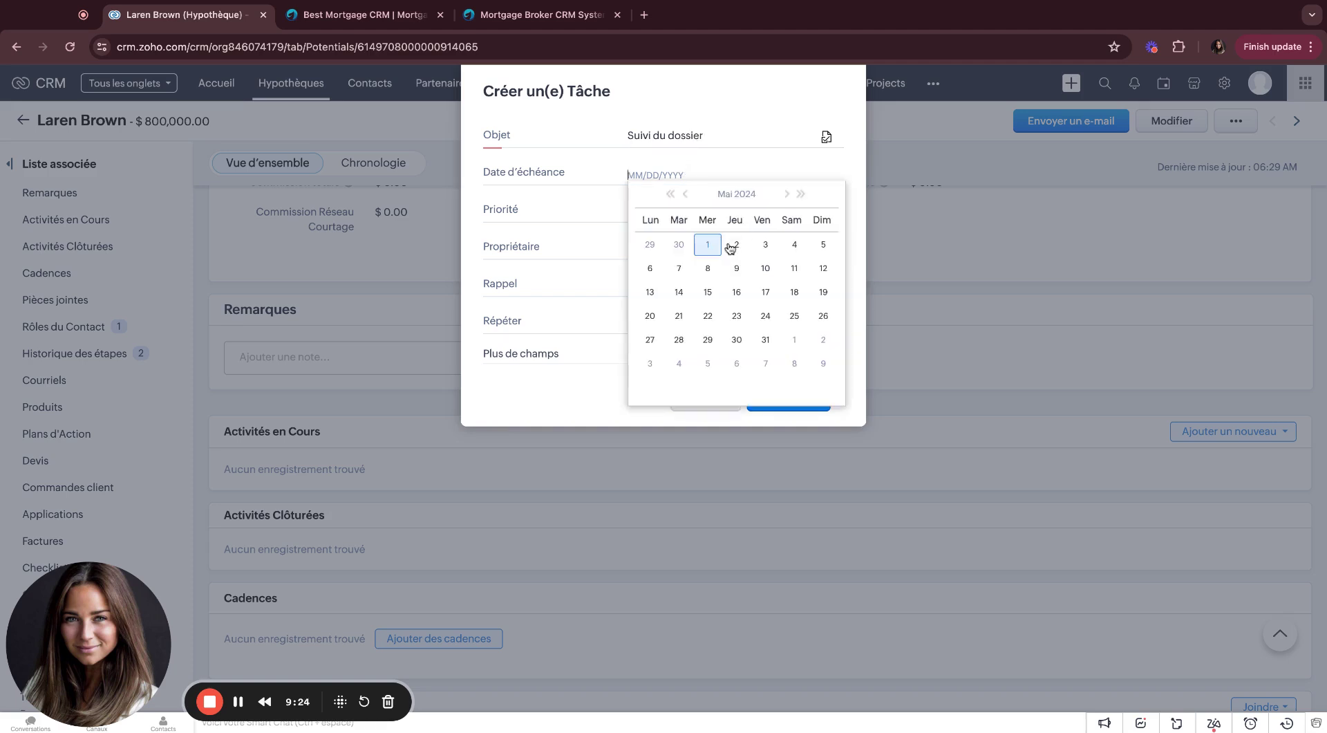
Step: Give the task a 05/02/2024 due date and a 09:00 e-mail reminder, and save it
{"action": "left_click", "coordinate": [734, 247]}
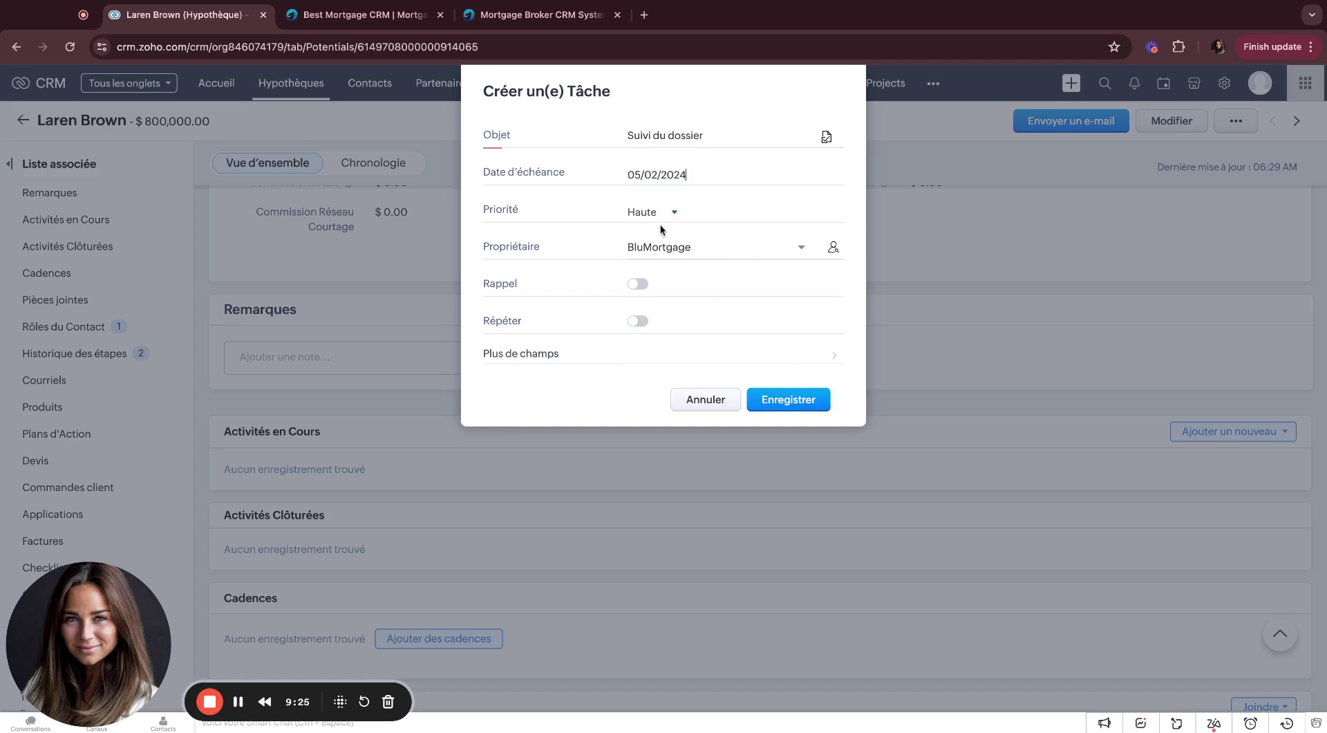
{"action": "left_click", "coordinate": [638, 283]}
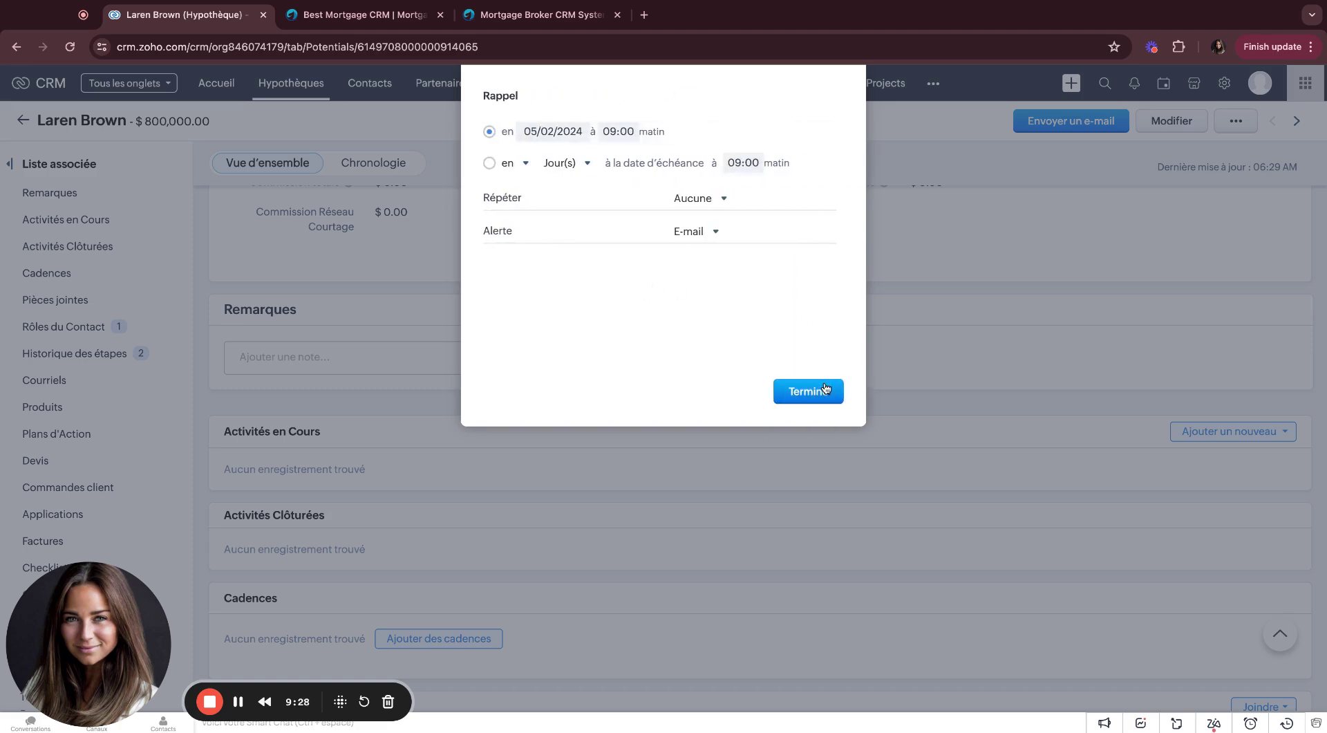
{"action": "left_click", "coordinate": [818, 389]}
{"action": "left_click", "coordinate": [798, 400]}
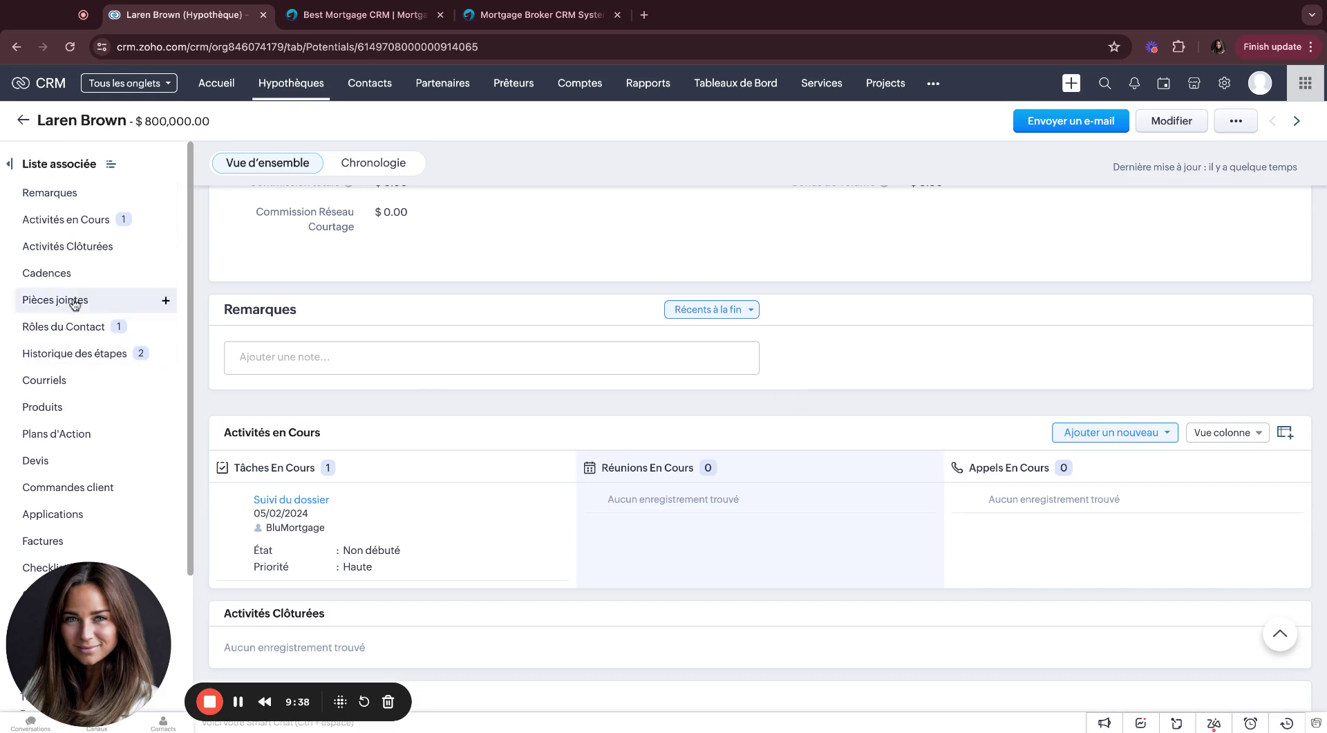
Step: Mark the Suivi du dossier task as Complété via the home dashboard, then return to Hypothèques
{"action": "left_click", "coordinate": [66, 220]}
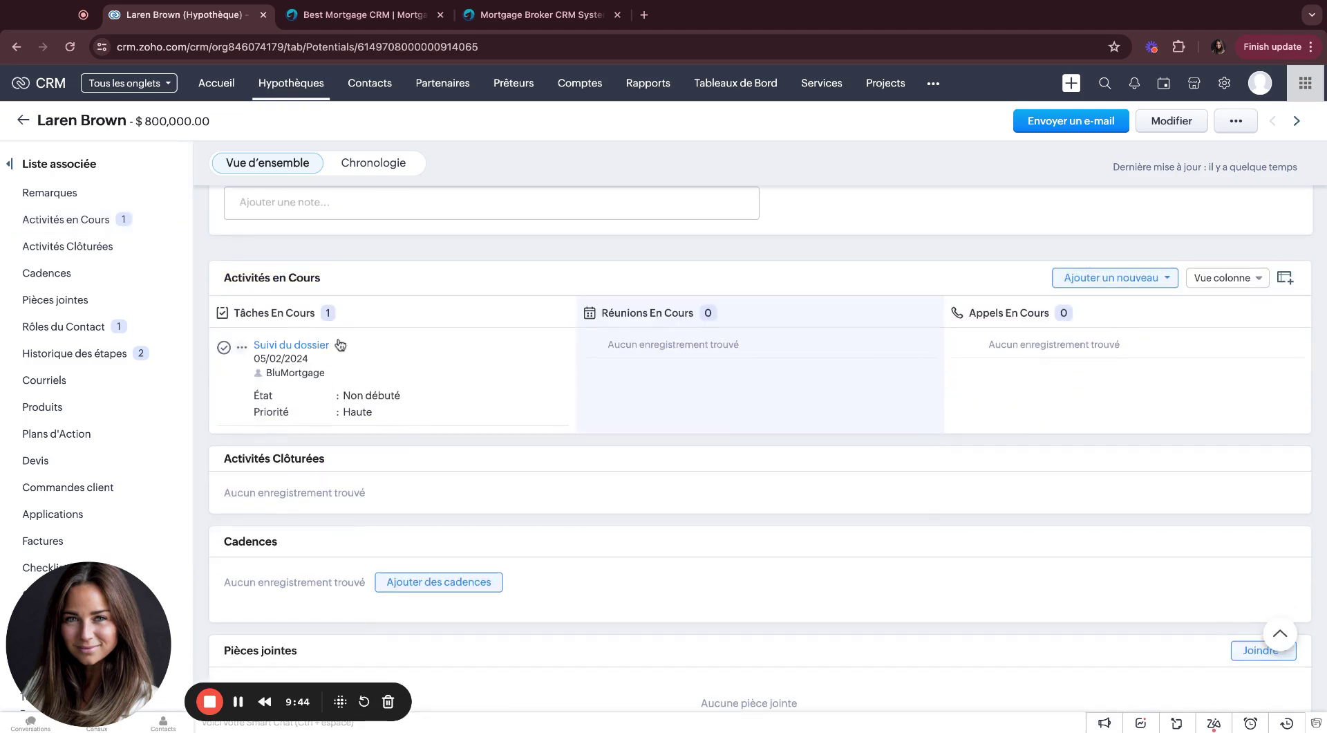
{"action": "left_click", "coordinate": [59, 94]}
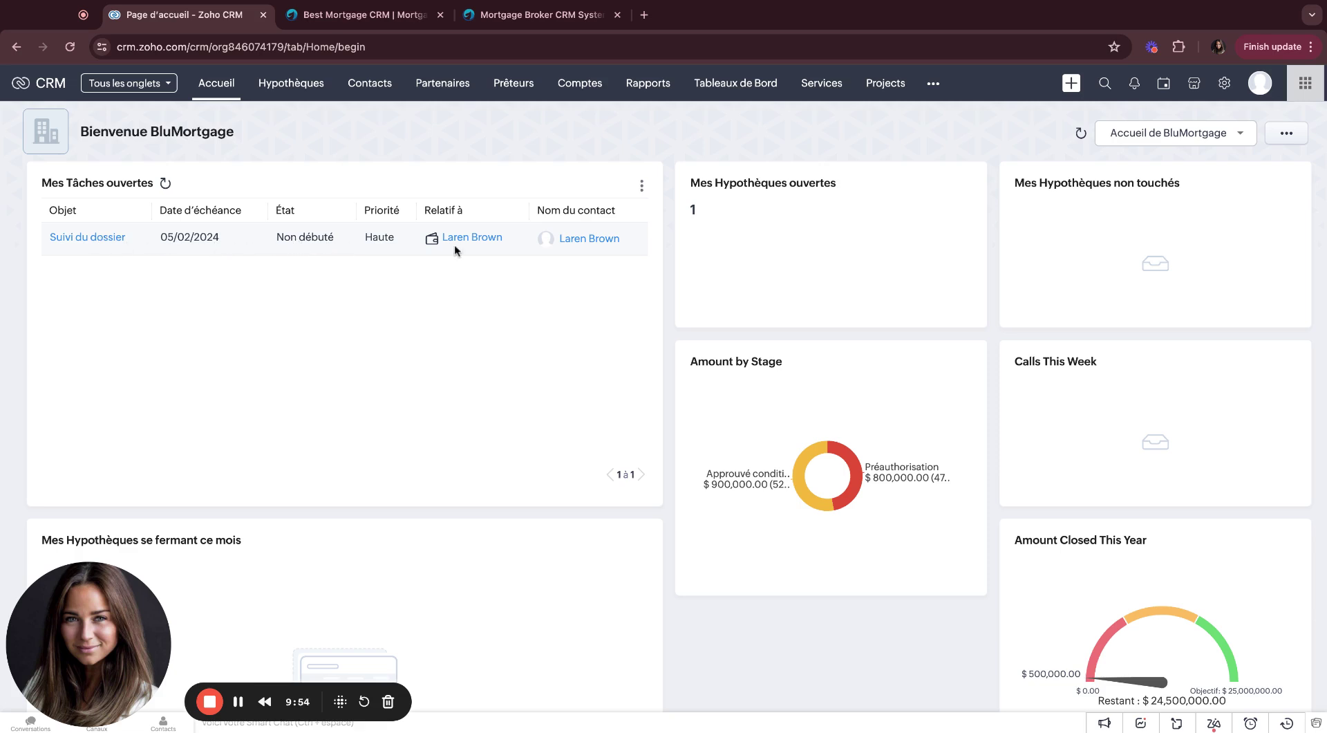
{"action": "left_click", "coordinate": [105, 239]}
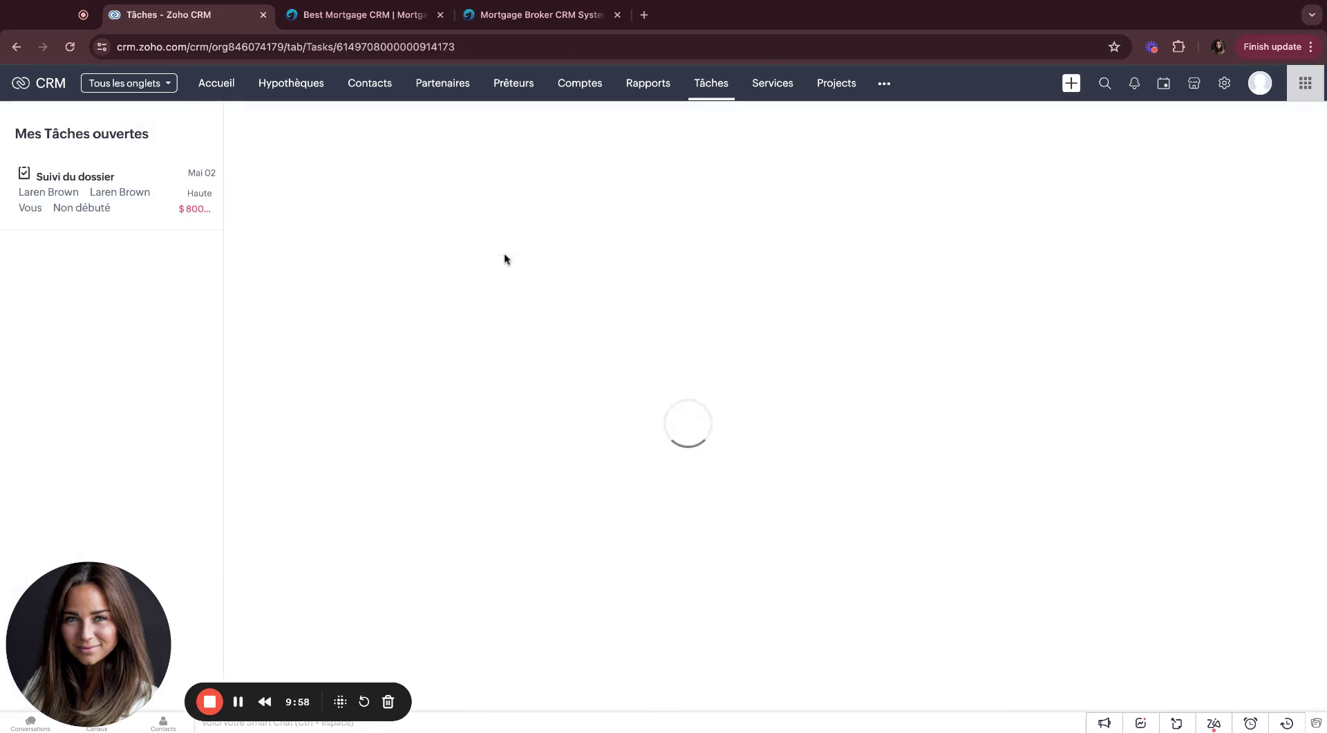
{"action": "left_click", "coordinate": [1009, 219]}
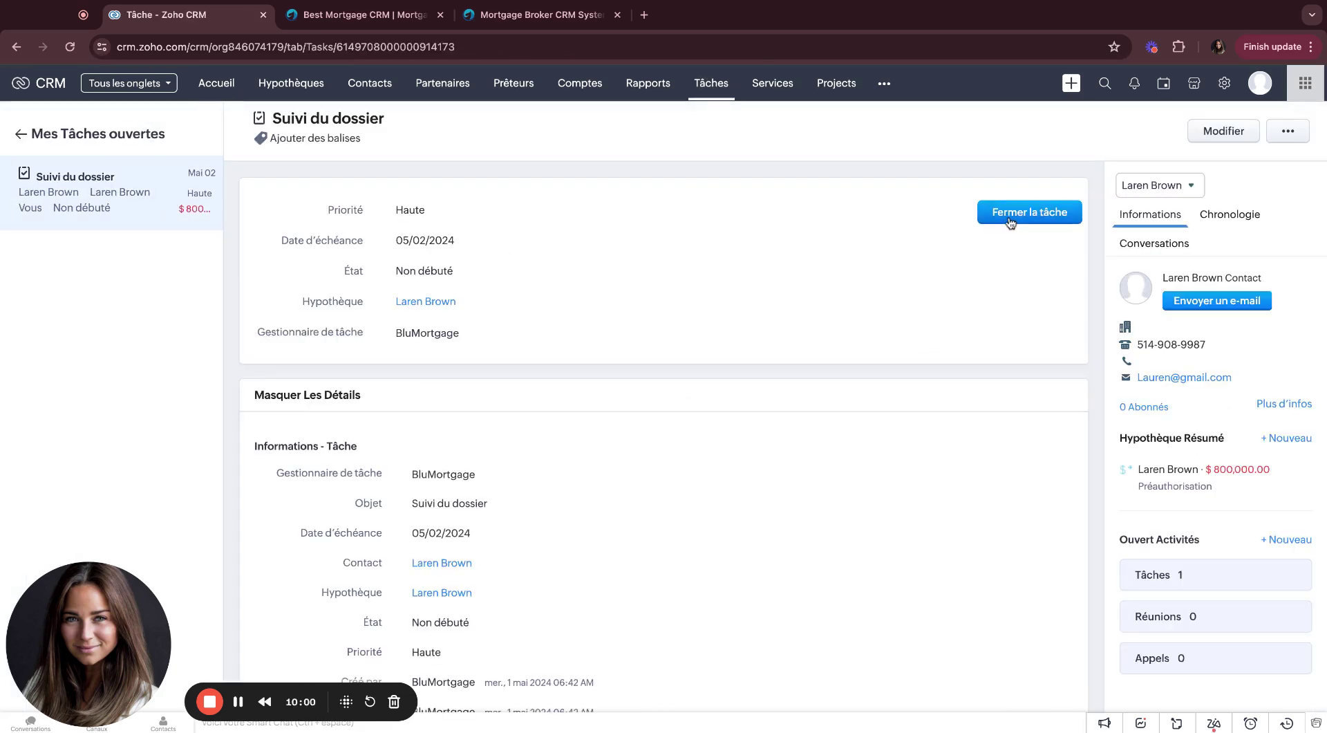
{"action": "left_click", "coordinate": [642, 145]}
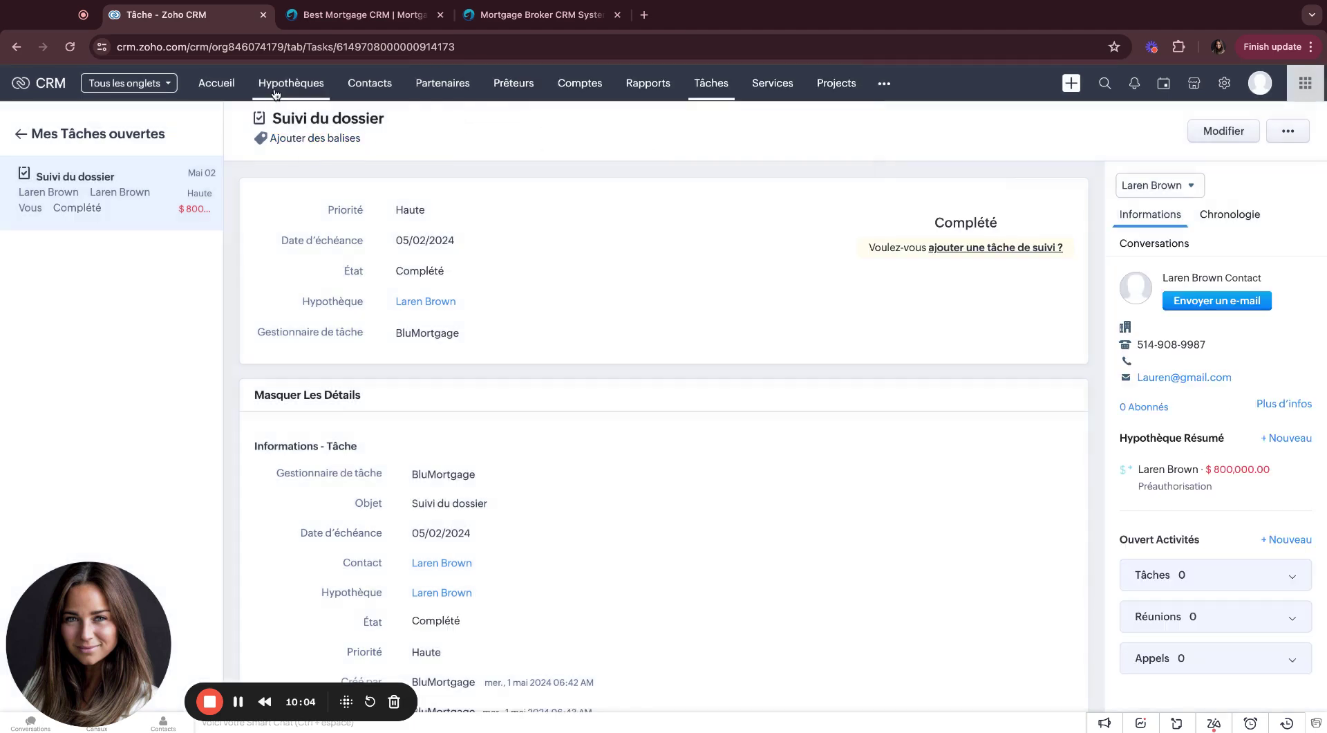
{"action": "left_click", "coordinate": [280, 90]}
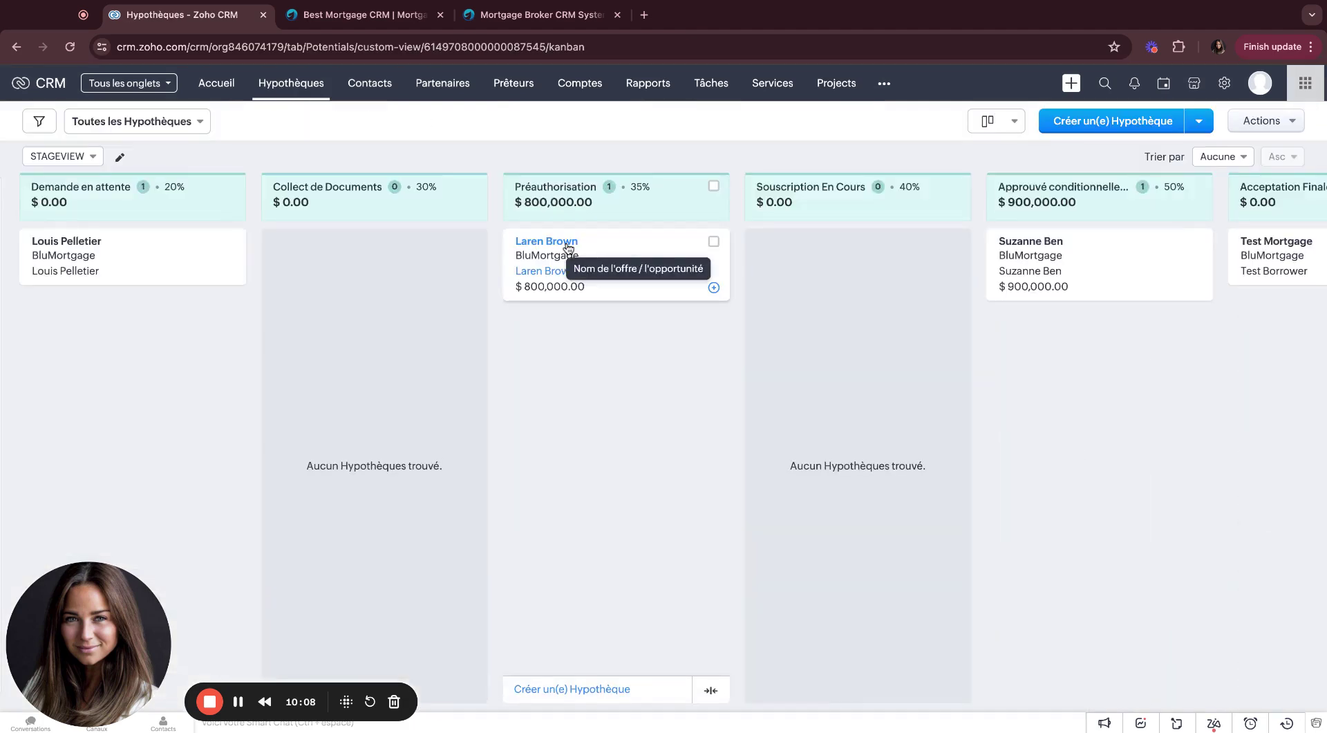
Step: Reopen the $800,000 mortgage record and scroll its related lists down to Conditions
{"action": "left_click", "coordinate": [559, 242]}
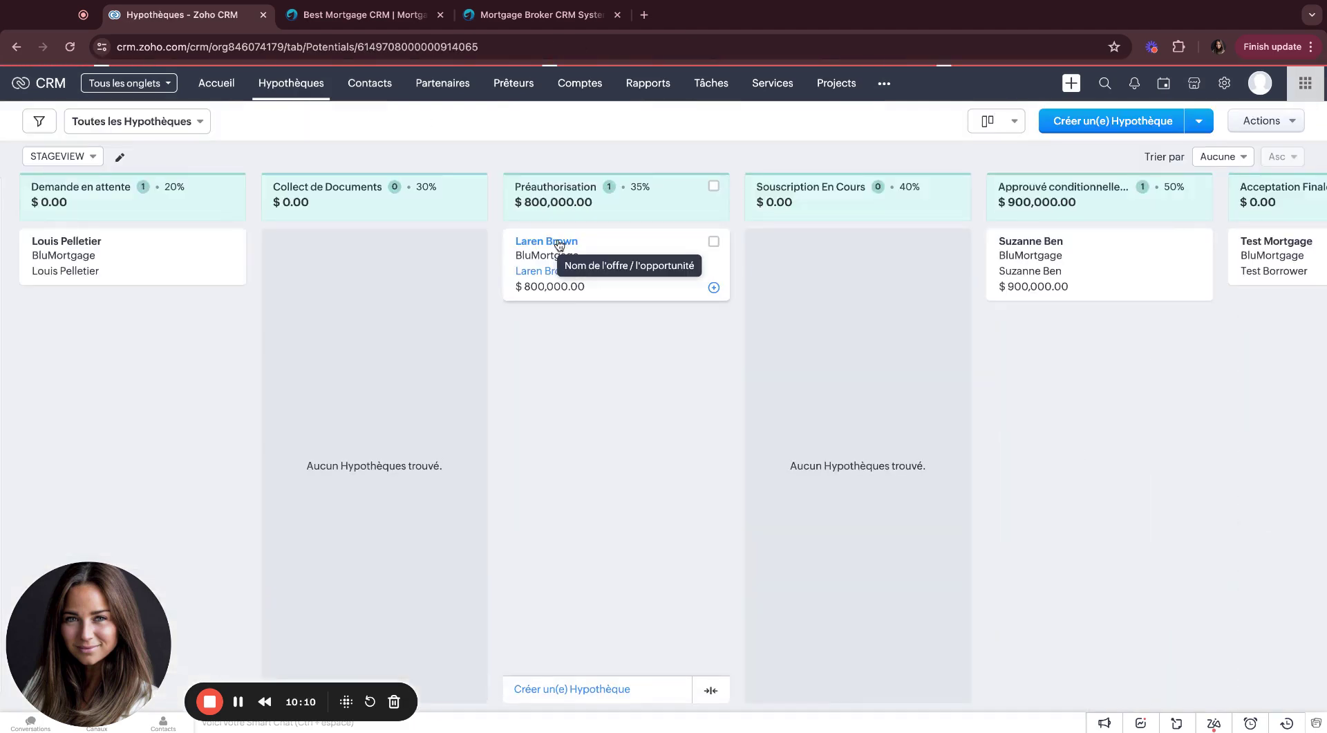
{"action": "scroll", "coordinate": [510, 432], "scroll_direction": "down", "scroll_amount": 10}
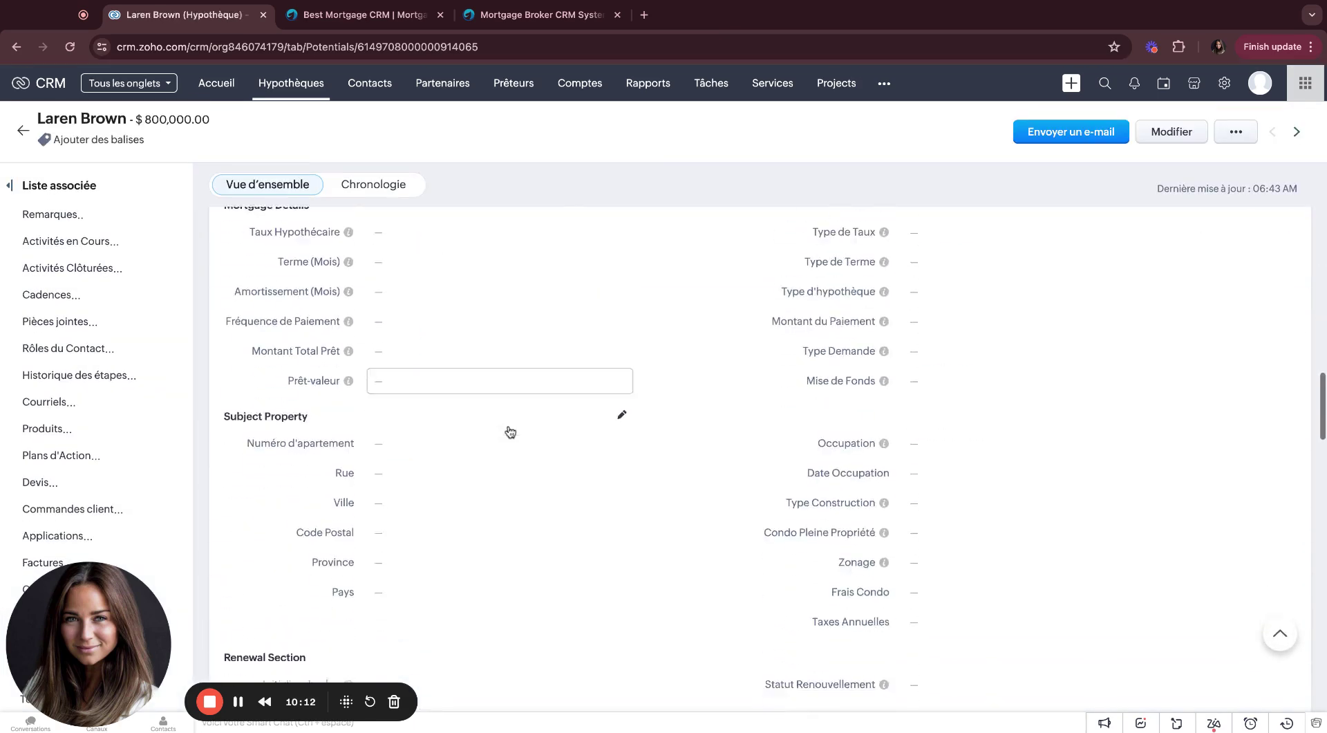
{"action": "scroll", "coordinate": [510, 432], "scroll_direction": "down", "scroll_amount": 15}
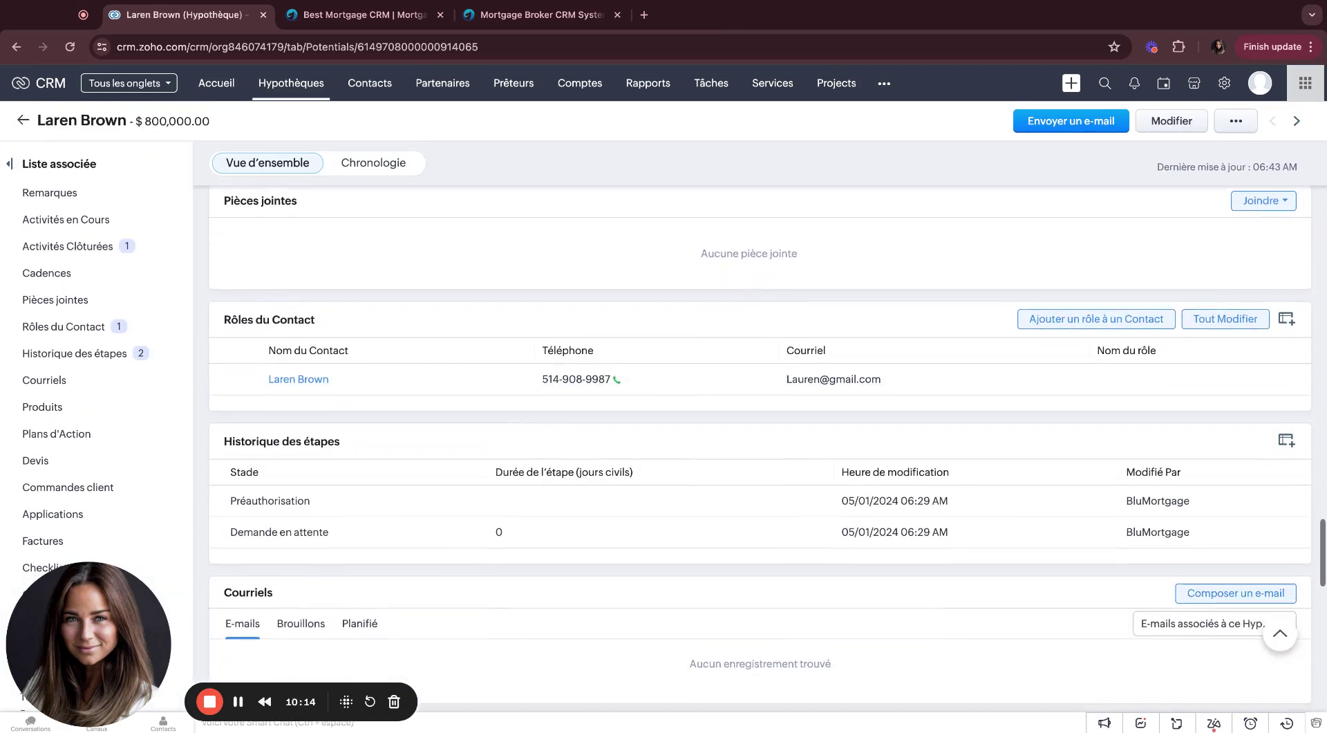
{"action": "scroll", "coordinate": [692, 273], "scroll_direction": "up", "scroll_amount": 1}
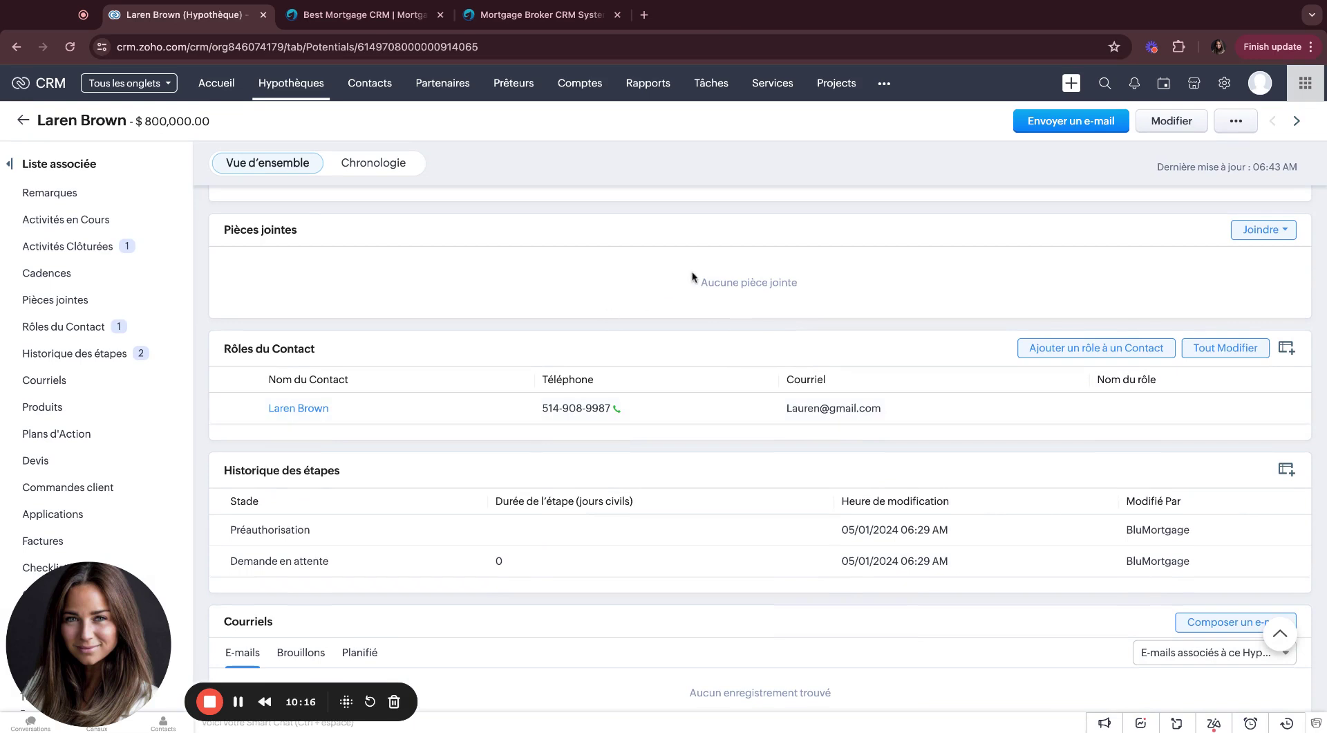
{"action": "scroll", "coordinate": [692, 275], "scroll_direction": "down", "scroll_amount": 5}
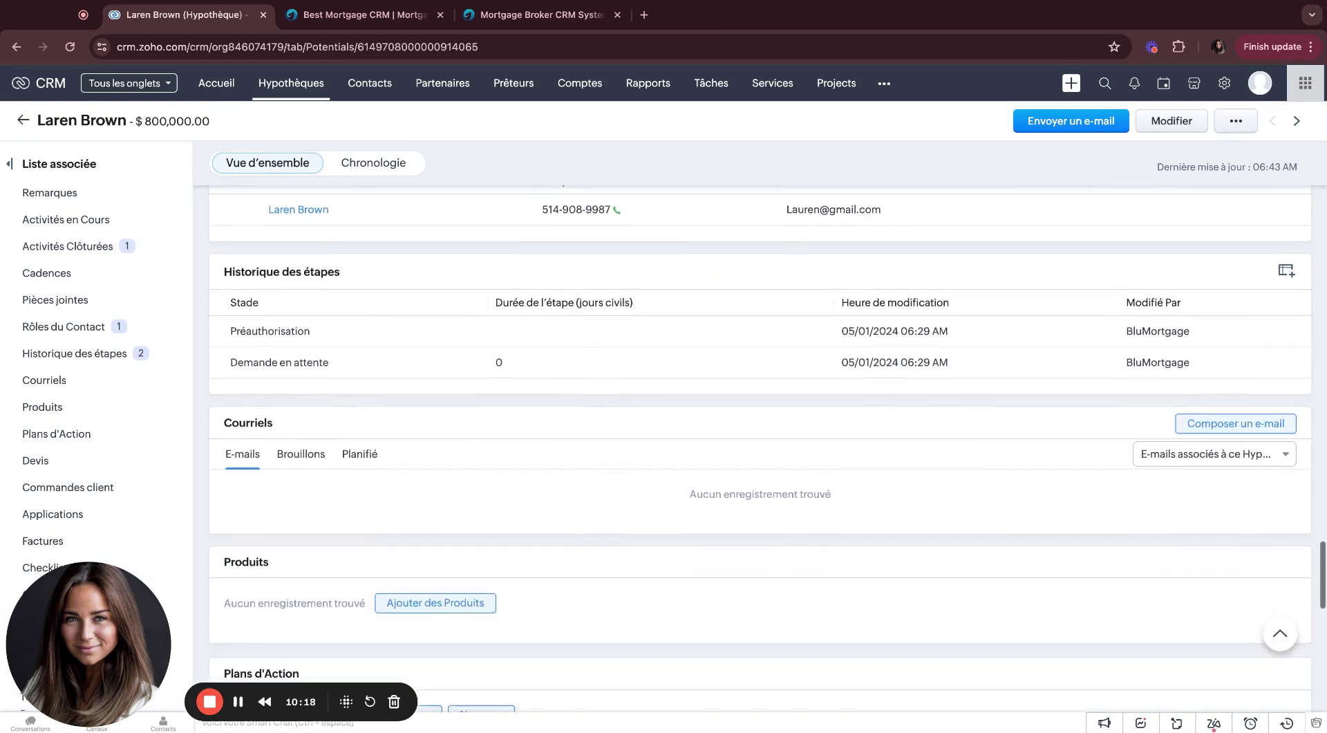
{"action": "scroll", "coordinate": [692, 273], "scroll_direction": "down", "scroll_amount": 4}
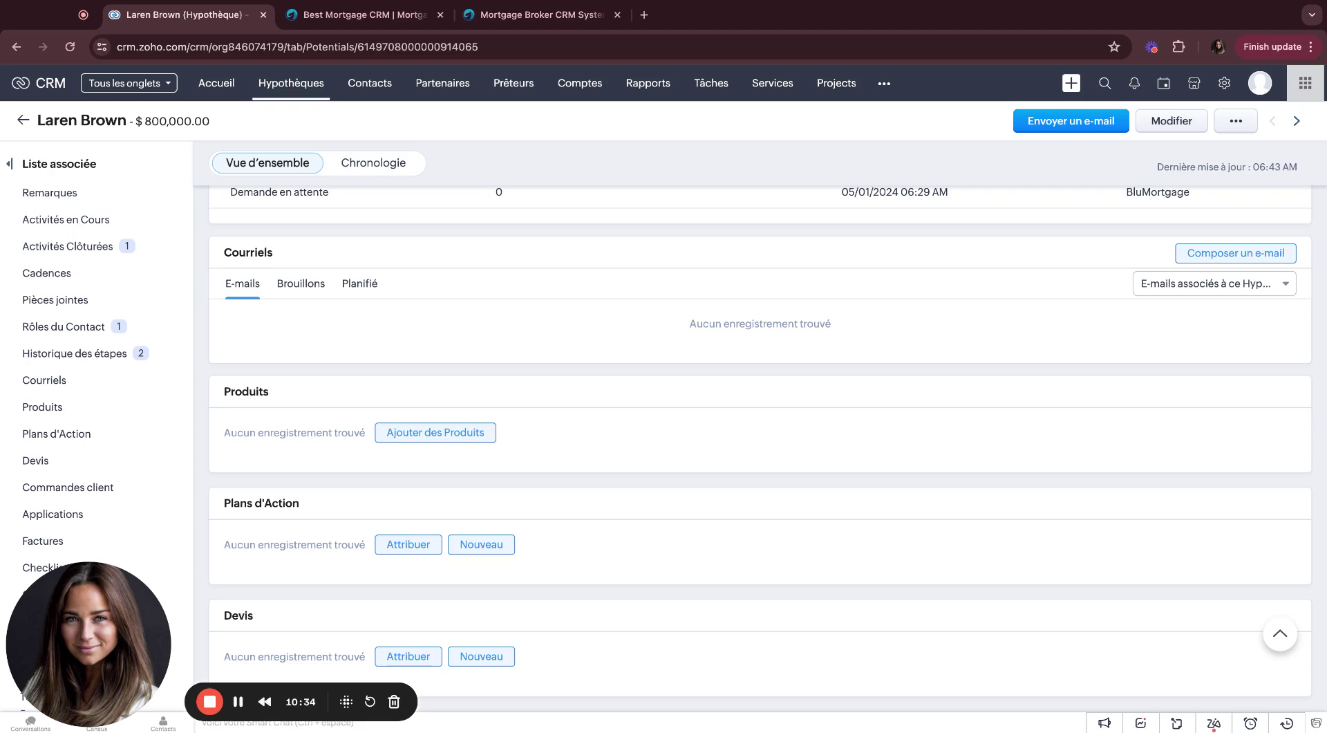
{"action": "scroll", "coordinate": [760, 447], "scroll_direction": "down", "scroll_amount": 5}
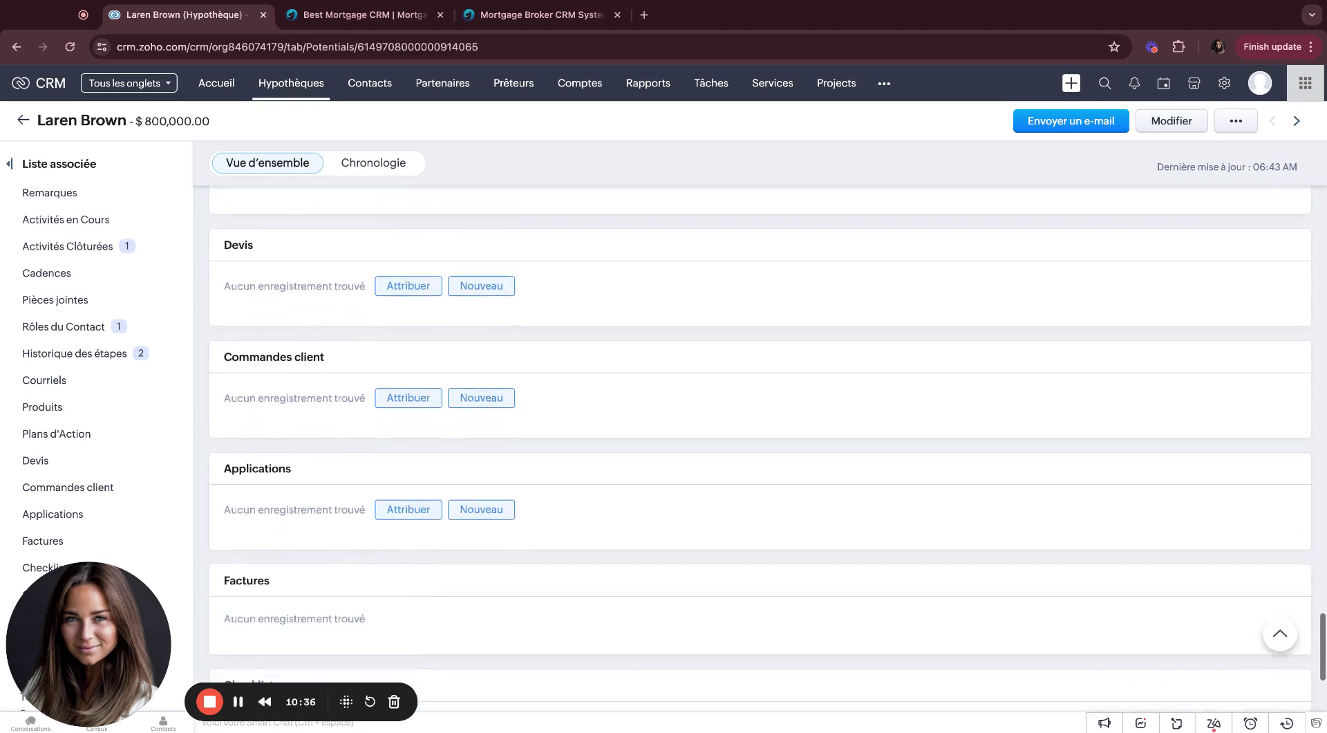
{"action": "scroll", "coordinate": [760, 446], "scroll_direction": "down", "scroll_amount": 6}
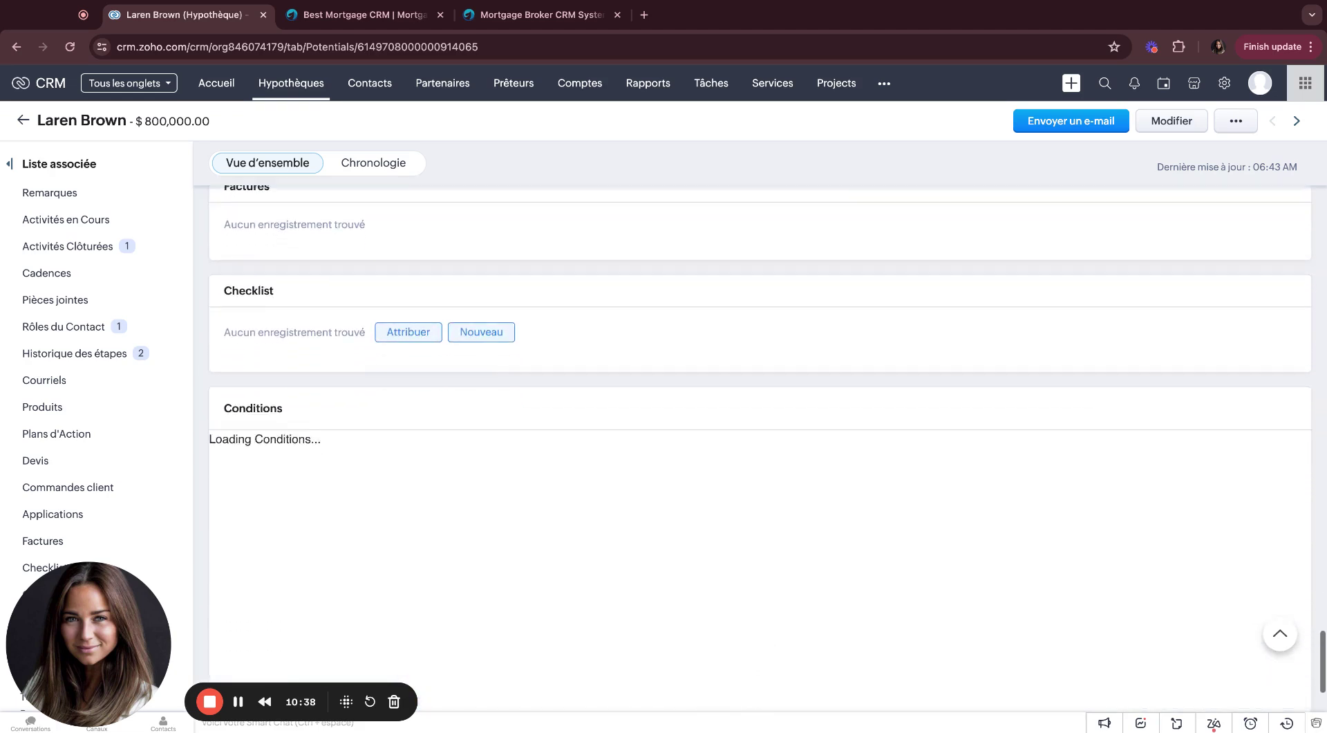
{"action": "scroll", "coordinate": [760, 447], "scroll_direction": "down", "scroll_amount": 2}
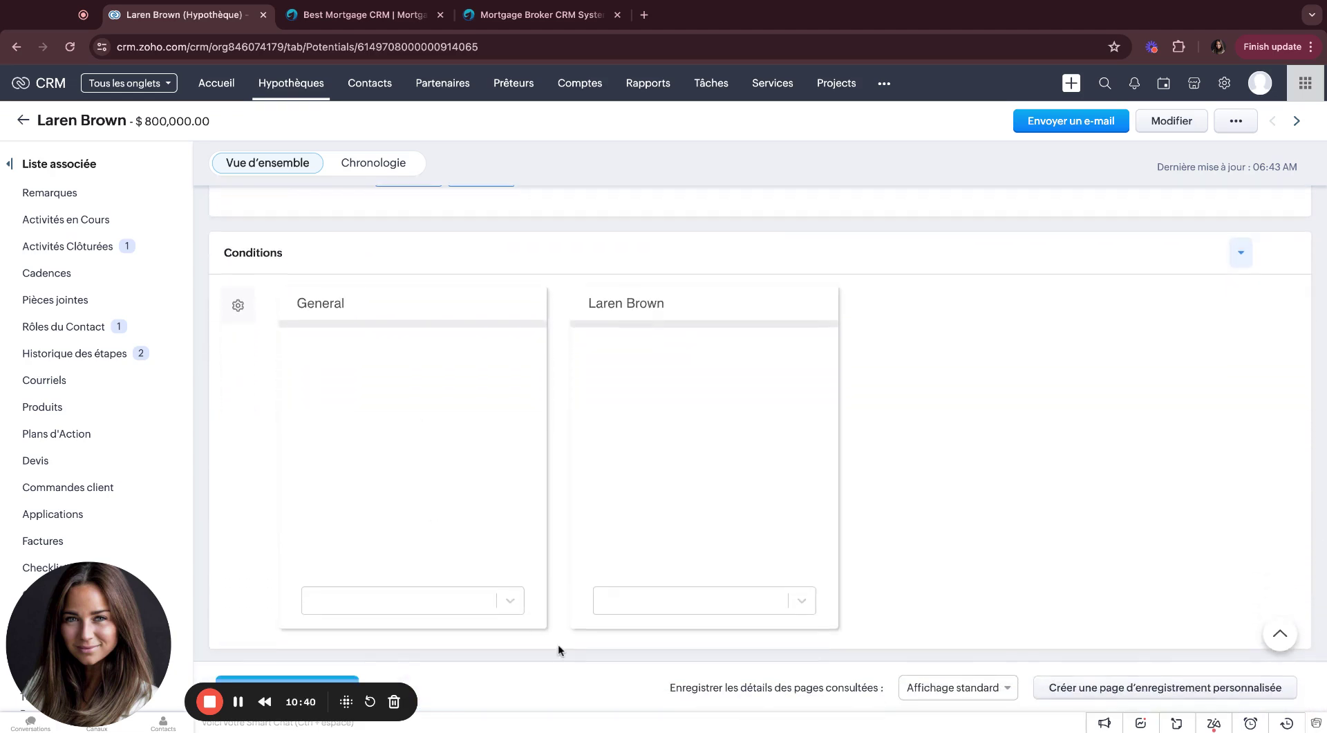
Step: Add Gift Letter as a general condition, plus Employment Letter and Pay Stubs for the borrower
{"action": "left_click", "coordinate": [509, 600]}
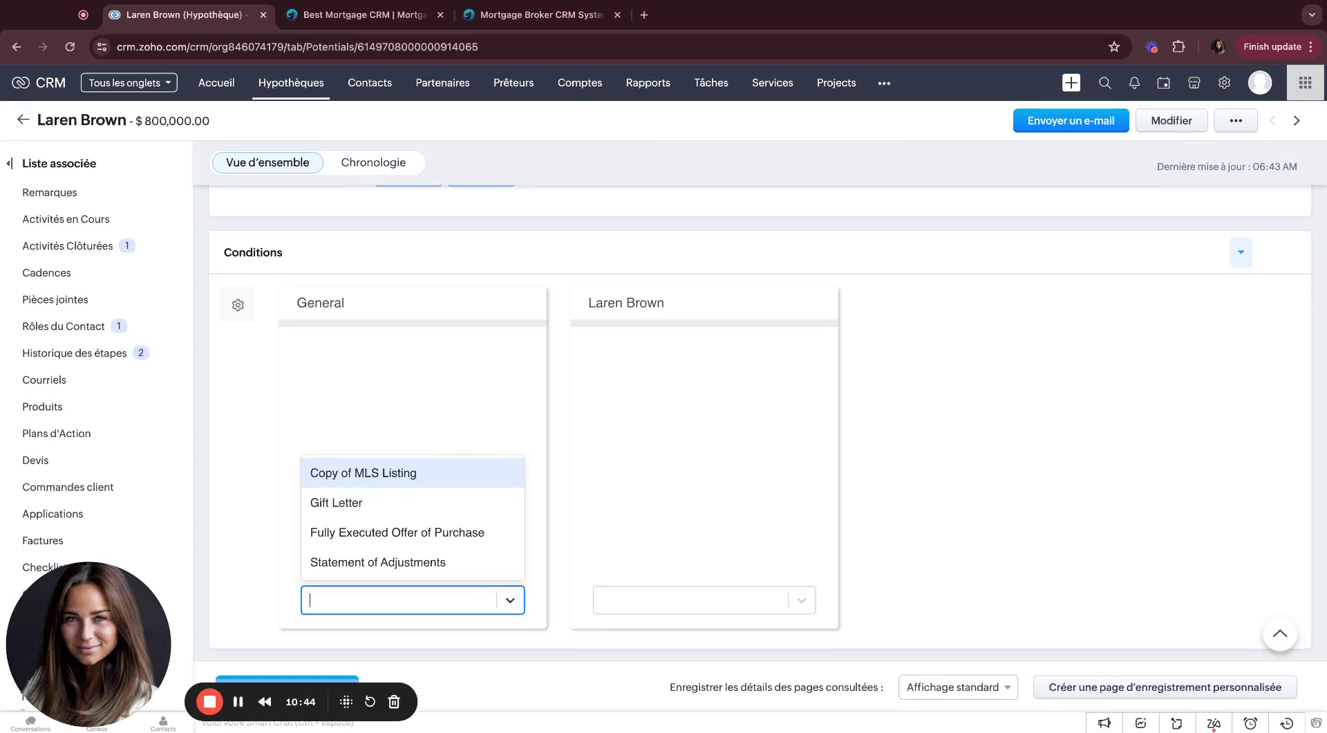
{"action": "left_click", "coordinate": [456, 505]}
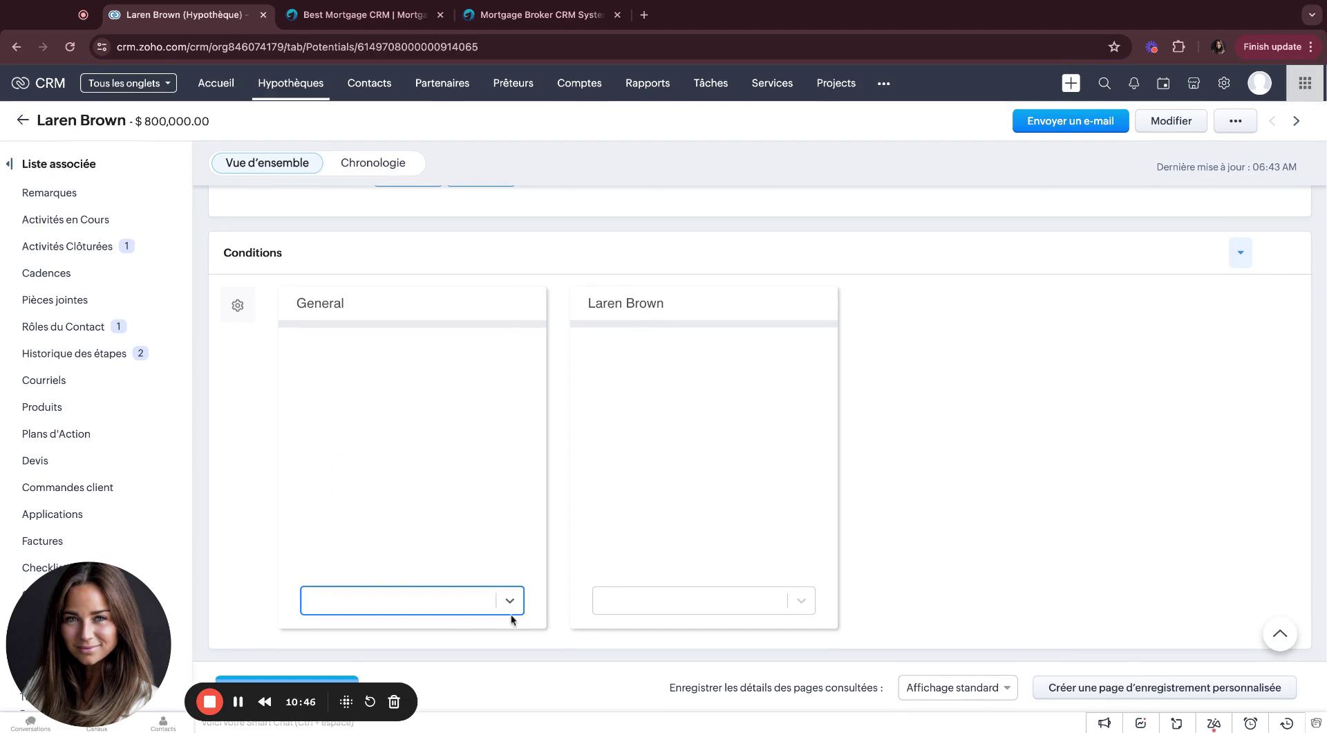
{"action": "left_click", "coordinate": [692, 608]}
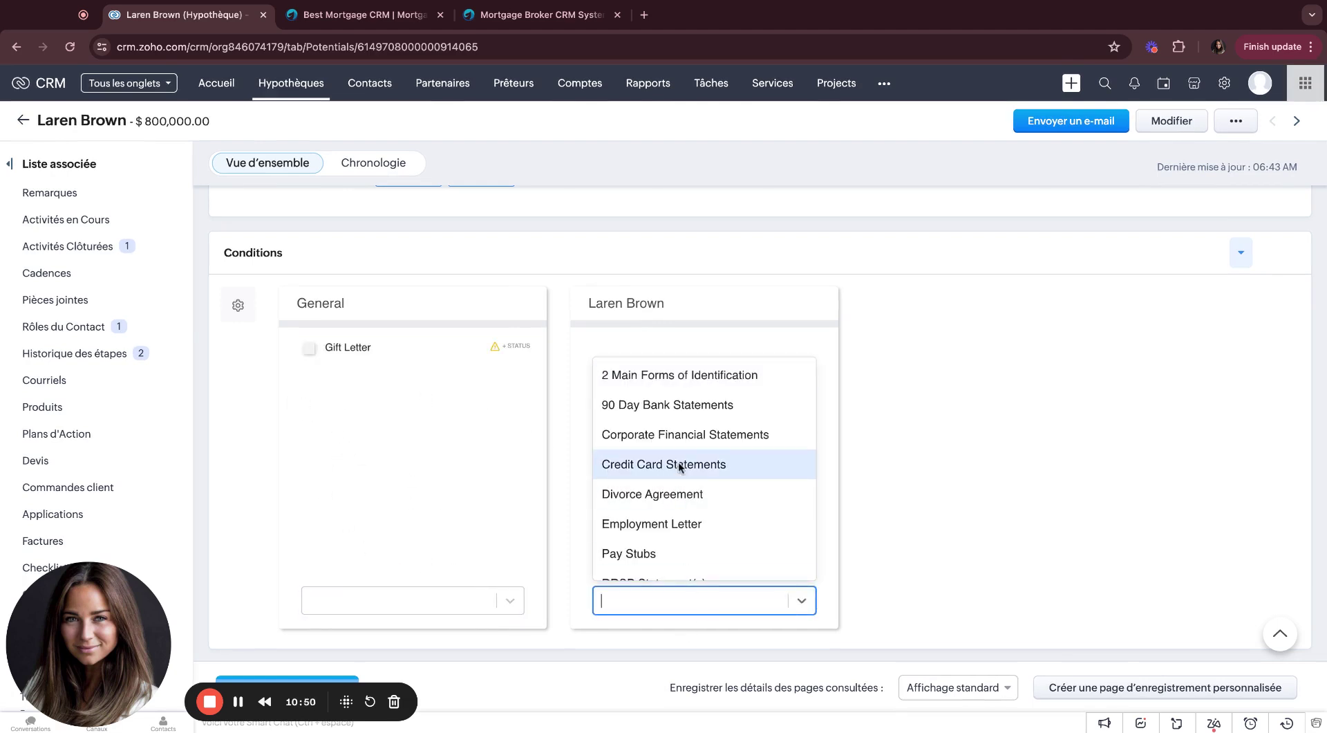
{"action": "left_click", "coordinate": [657, 522]}
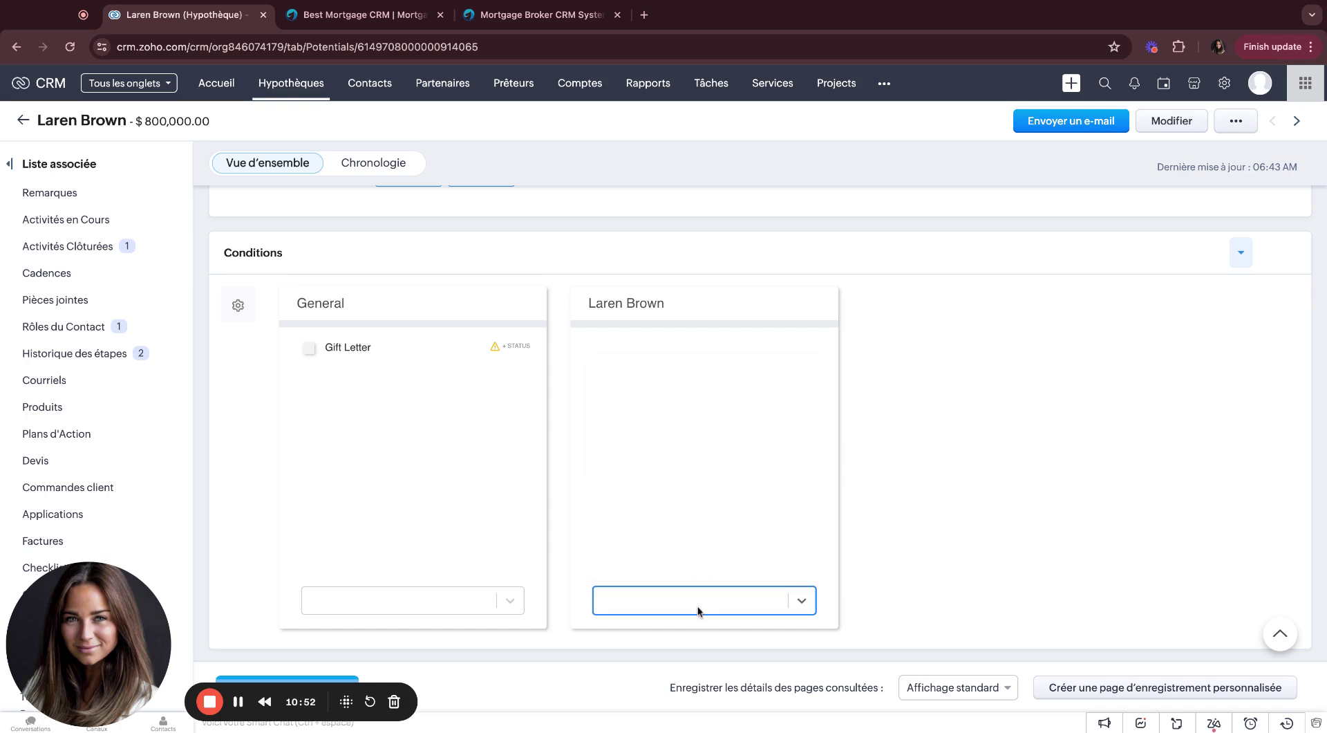
{"action": "left_click", "coordinate": [698, 608]}
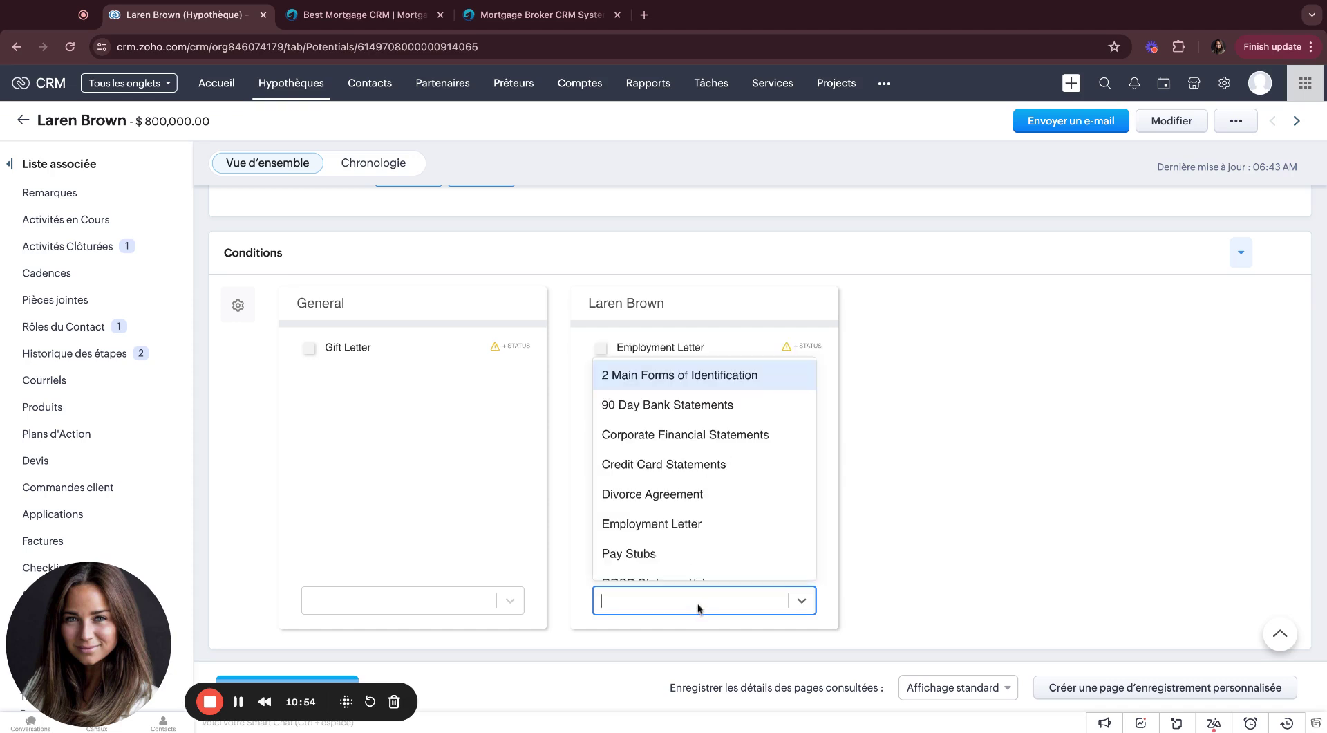
{"action": "left_click", "coordinate": [682, 534]}
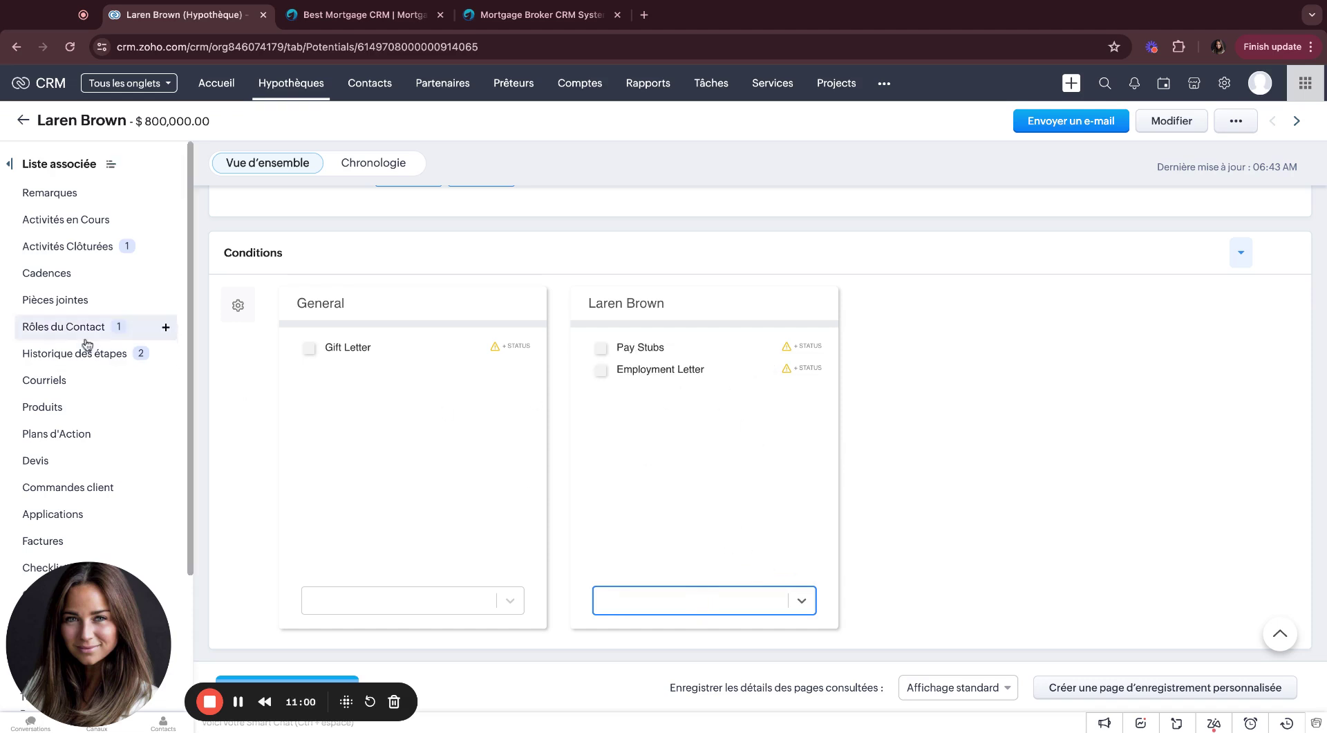
Step: Mark the Gift Letter and Pay Stubs conditions complete, then go to the Contacts board
{"action": "left_click", "coordinate": [312, 352]}
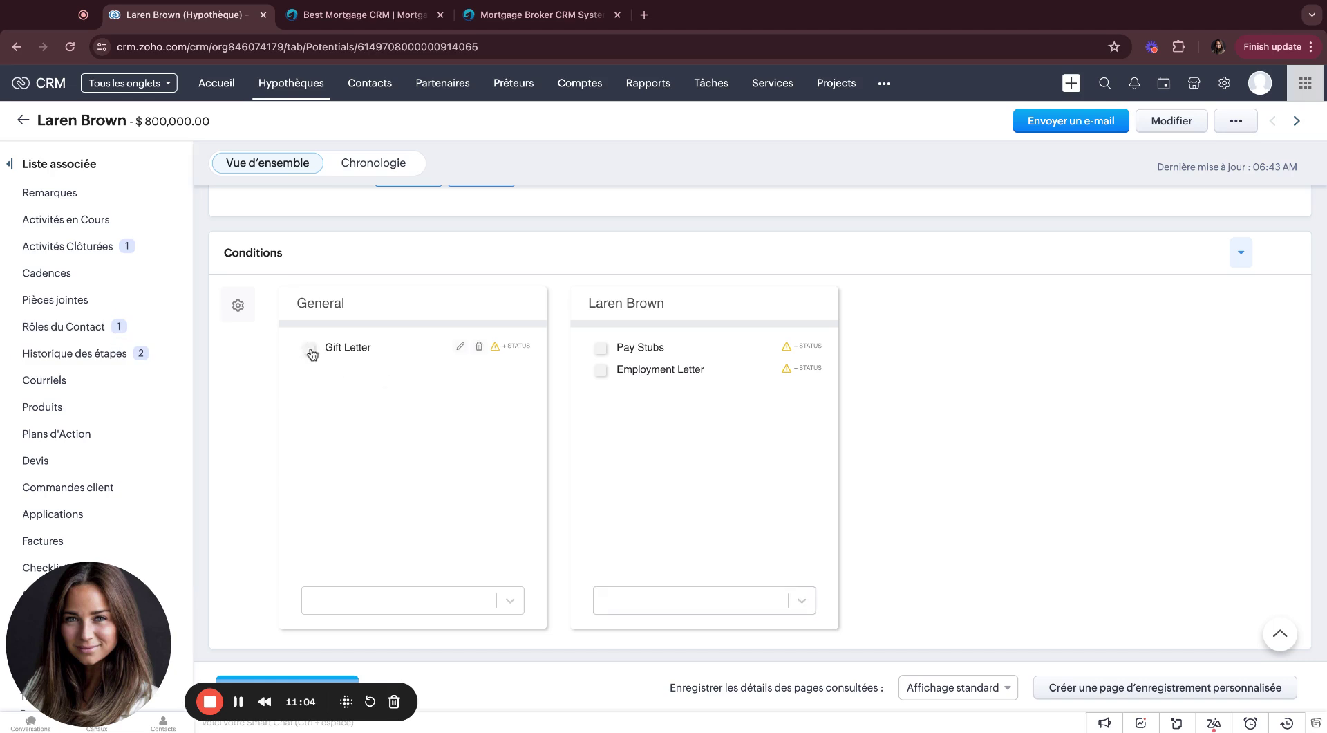
{"action": "left_click", "coordinate": [312, 353]}
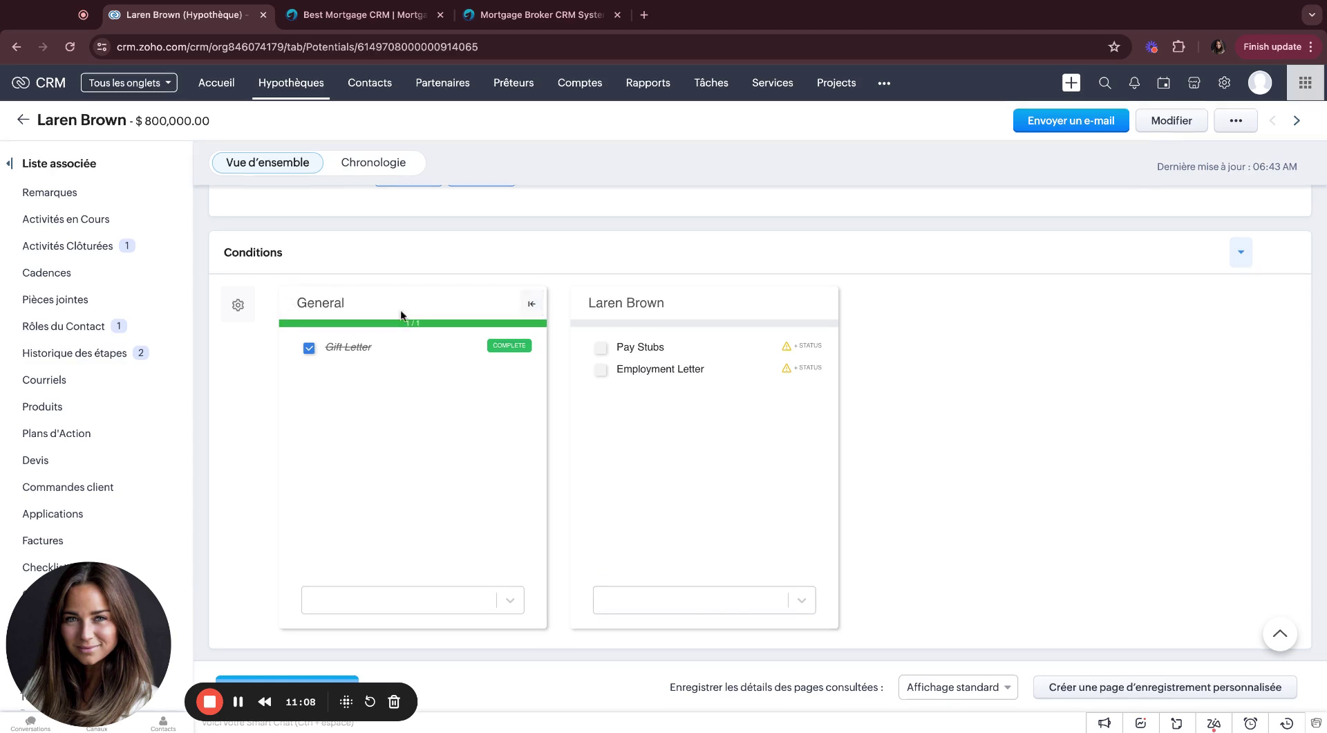
{"action": "left_click", "coordinate": [603, 352]}
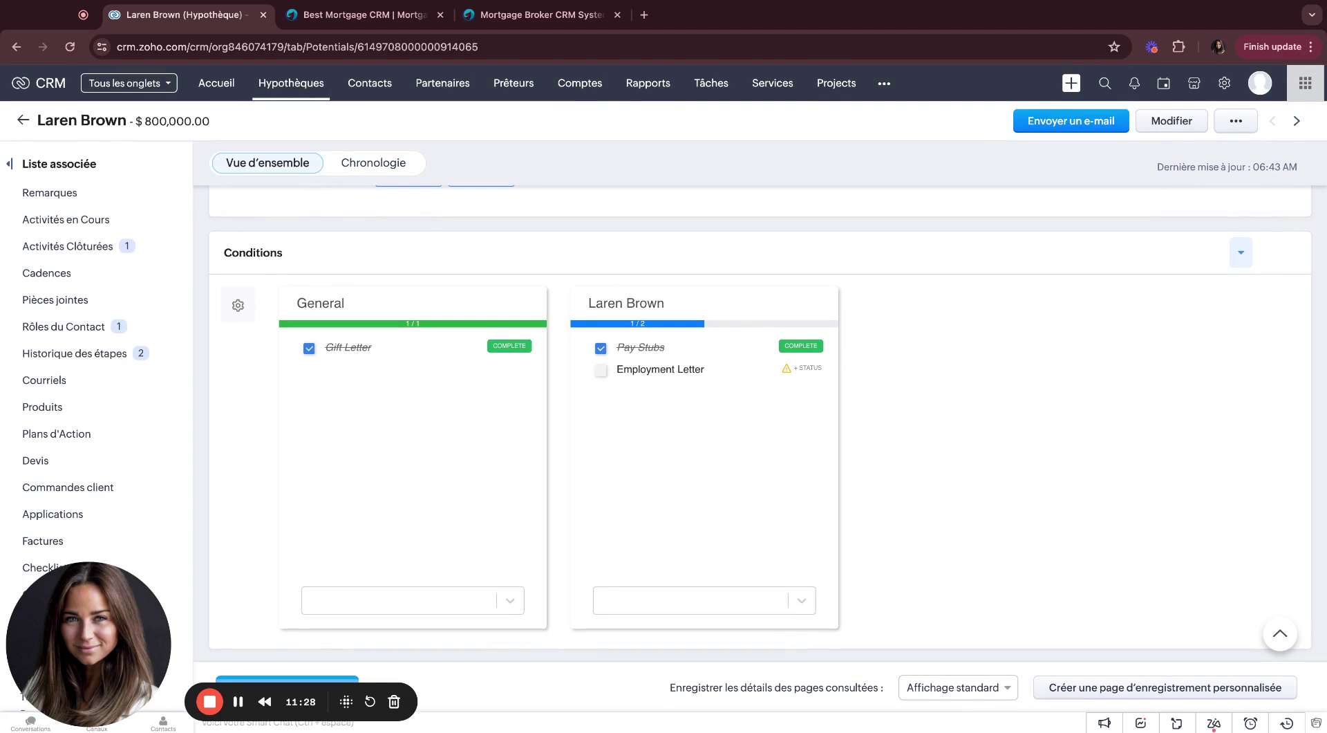
{"action": "left_click", "coordinate": [372, 83]}
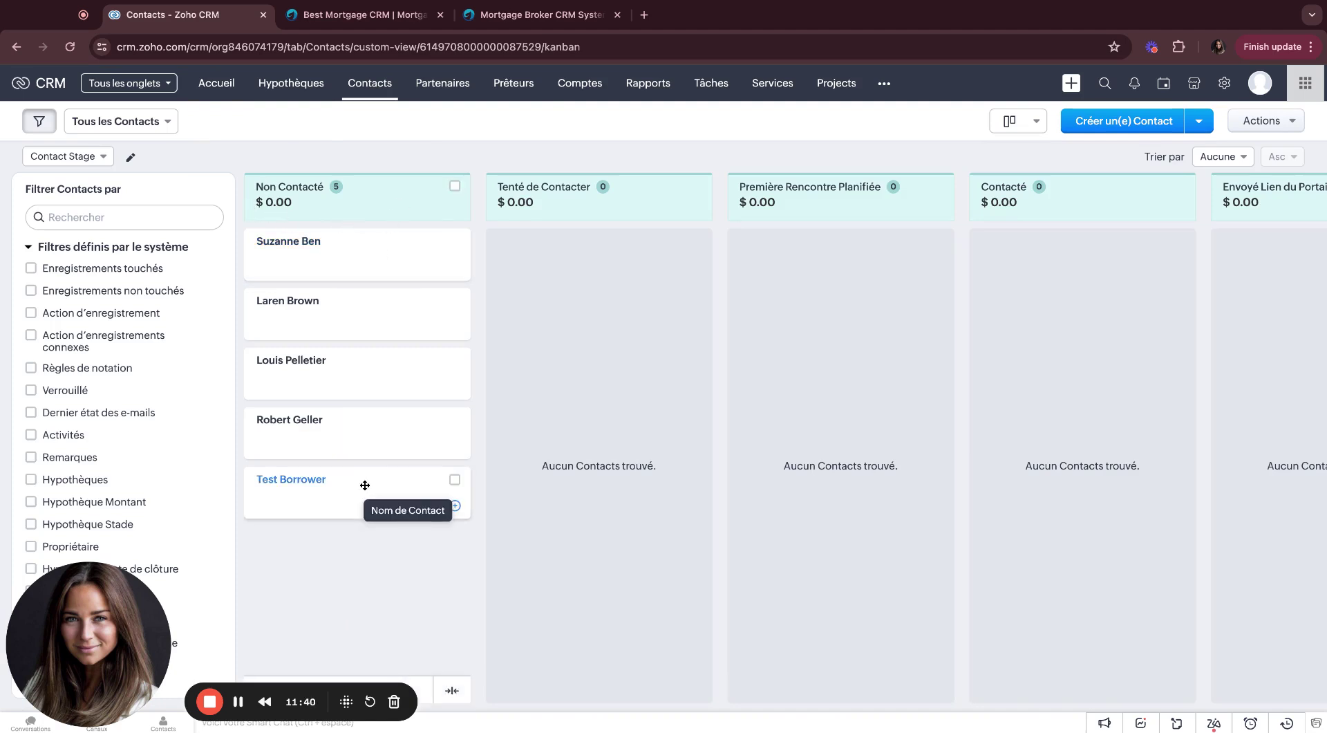
Step: Drag the first Non Contacté contact into Tenté de Contacter and open its record
{"action": "left_click_drag", "start_coordinate": [394, 243], "coordinate": [631, 237]}
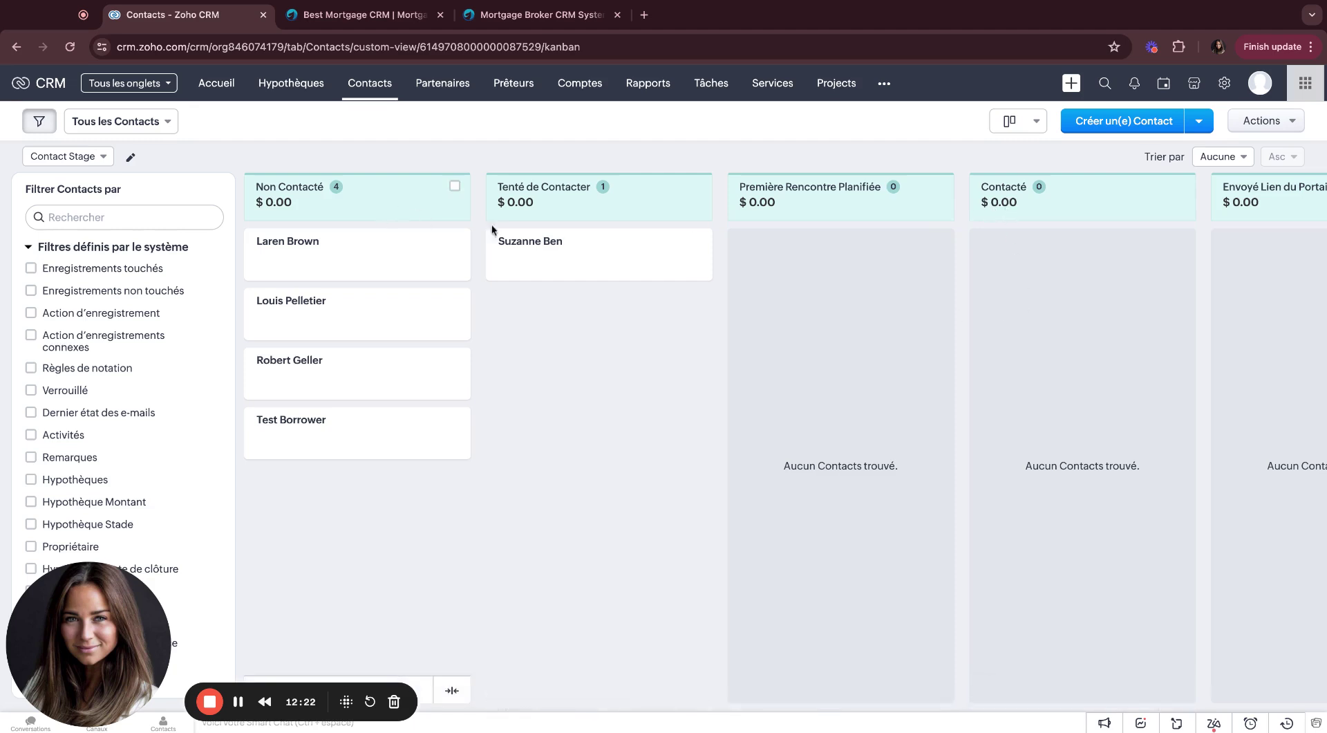
{"action": "left_click", "coordinate": [536, 248]}
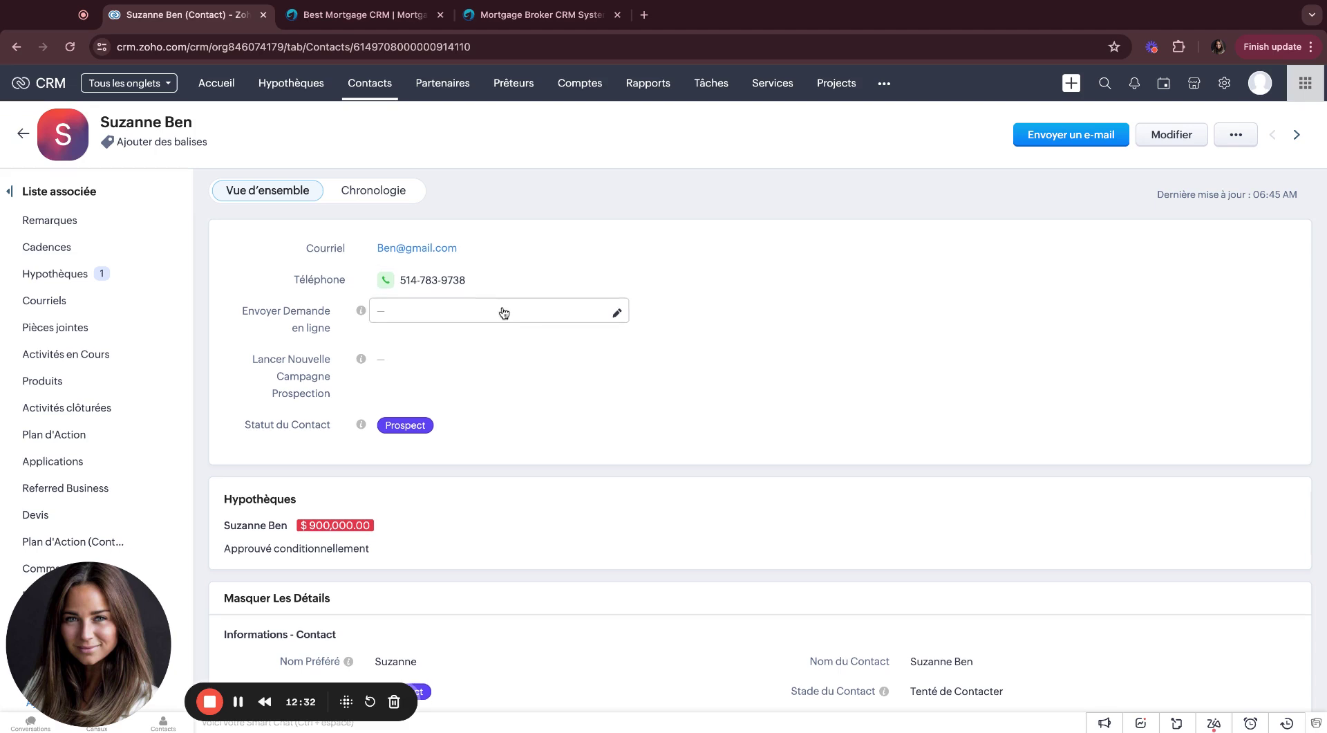
{"action": "scroll", "coordinate": [503, 311], "scroll_direction": "down", "scroll_amount": 2}
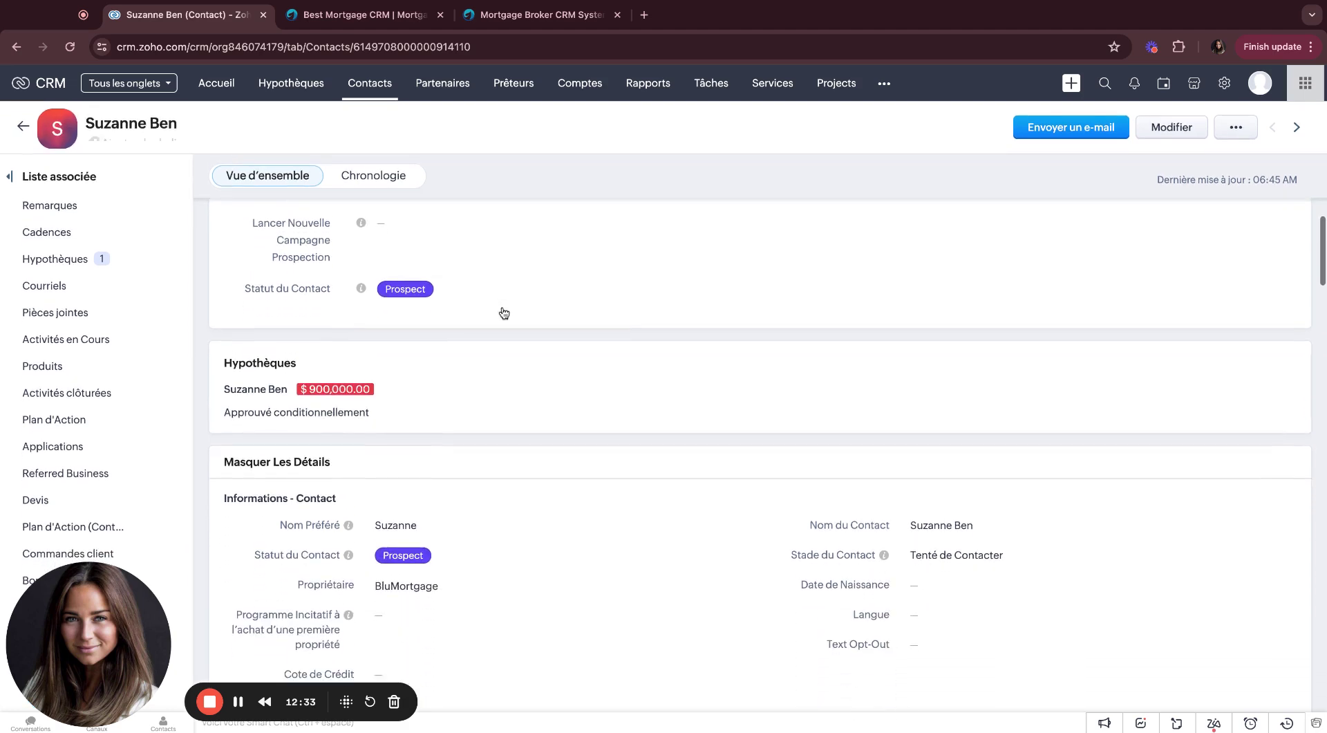
Step: Try editing the contact's Statut du Contact and Langue, keeping status Prospect and cancelling changes
{"action": "left_click", "coordinate": [465, 297]}
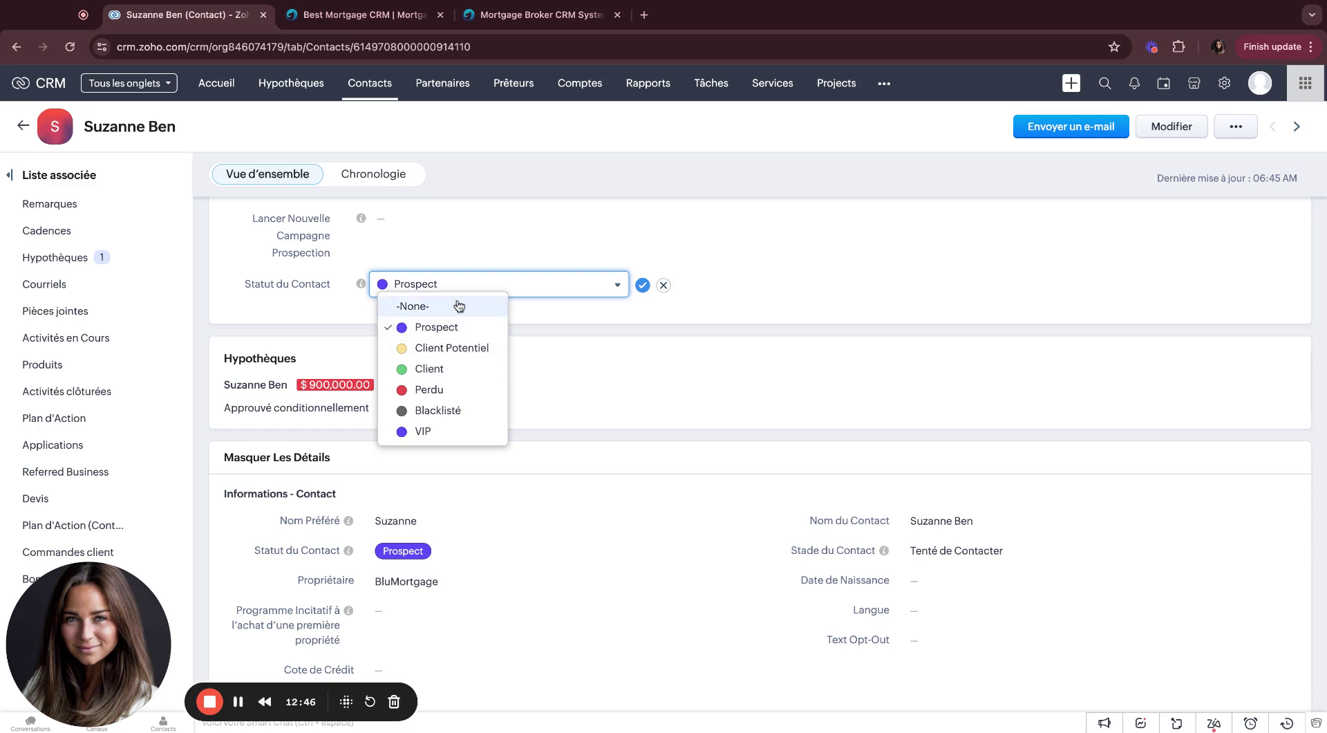
{"action": "left_click", "coordinate": [483, 232]}
{"action": "left_click", "coordinate": [642, 285]}
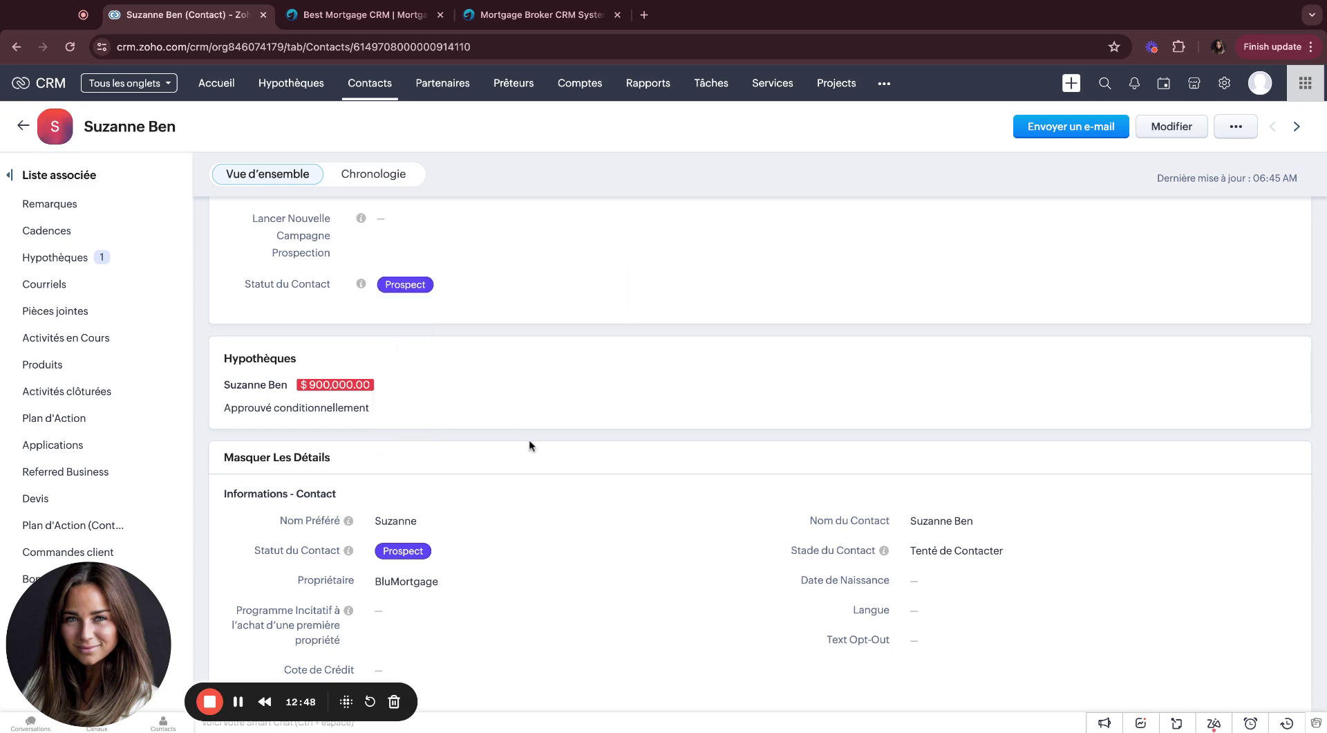
{"action": "scroll", "coordinate": [524, 440], "scroll_direction": "down", "scroll_amount": 4}
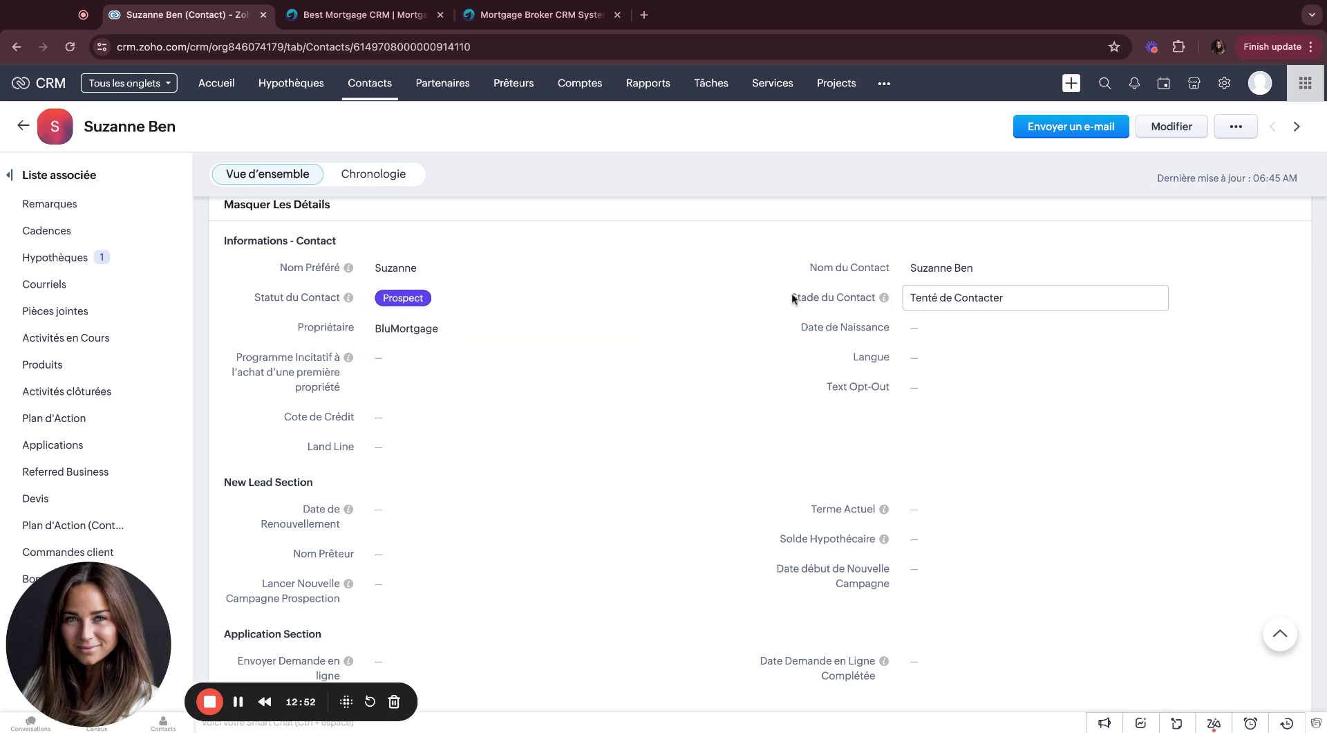
{"action": "left_click", "coordinate": [924, 364]}
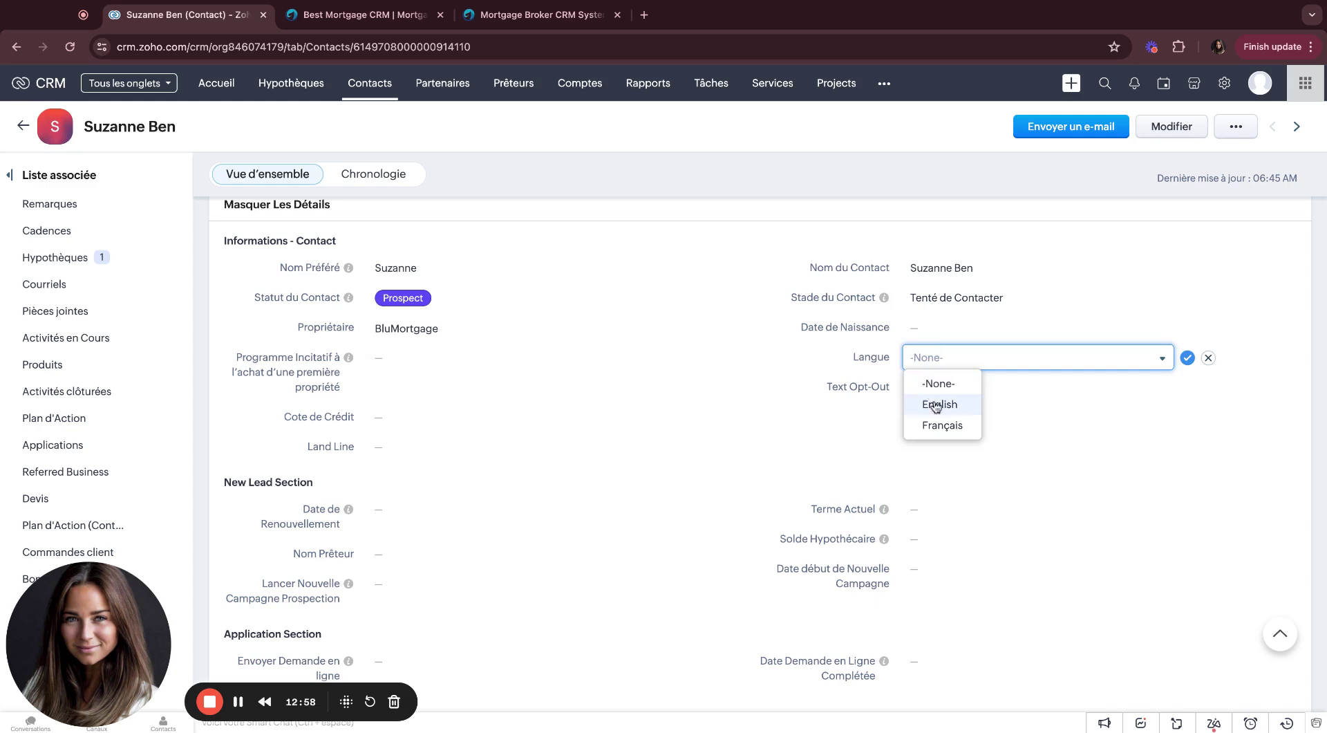
{"action": "left_click", "coordinate": [1208, 358]}
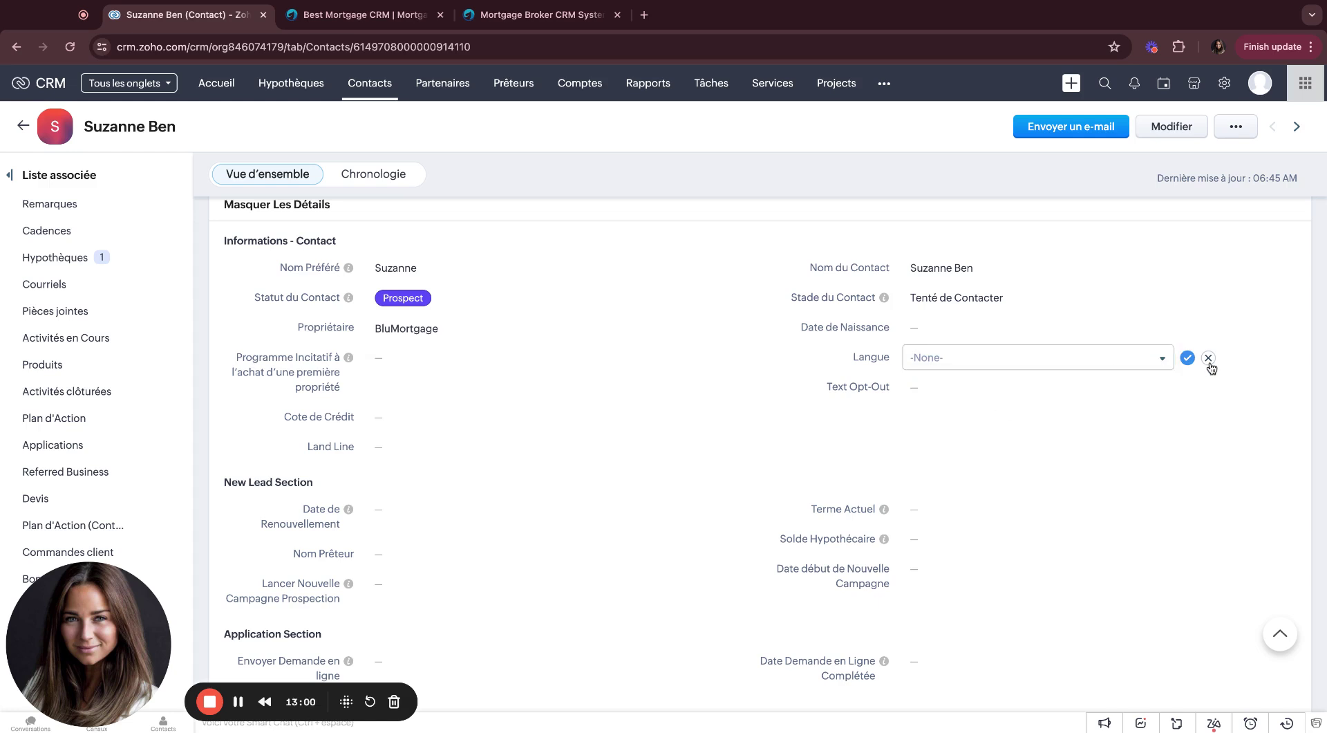
{"action": "left_click", "coordinate": [1208, 358]}
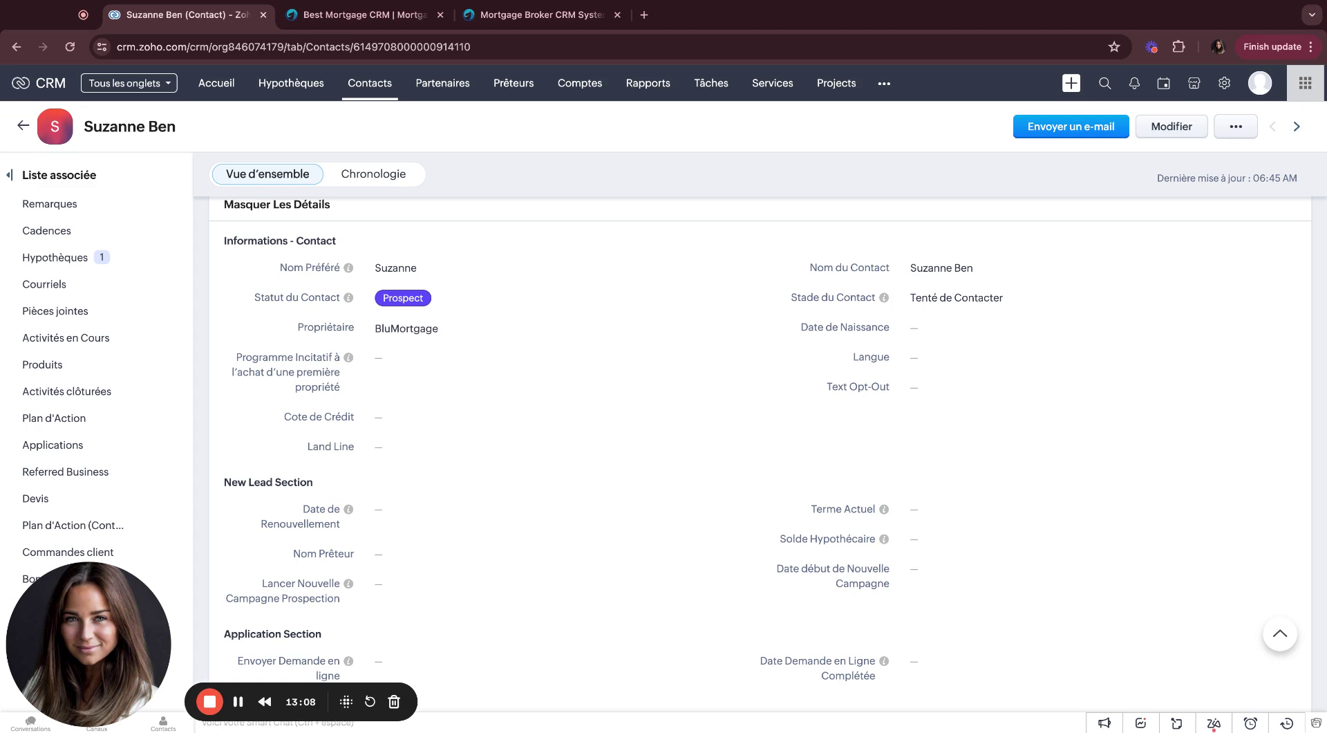
Step: Scroll the contact record to Remarques and the linked $900,000.00 Refinancement mortgage
{"action": "scroll", "coordinate": [760, 435], "scroll_direction": "down", "scroll_amount": 3}
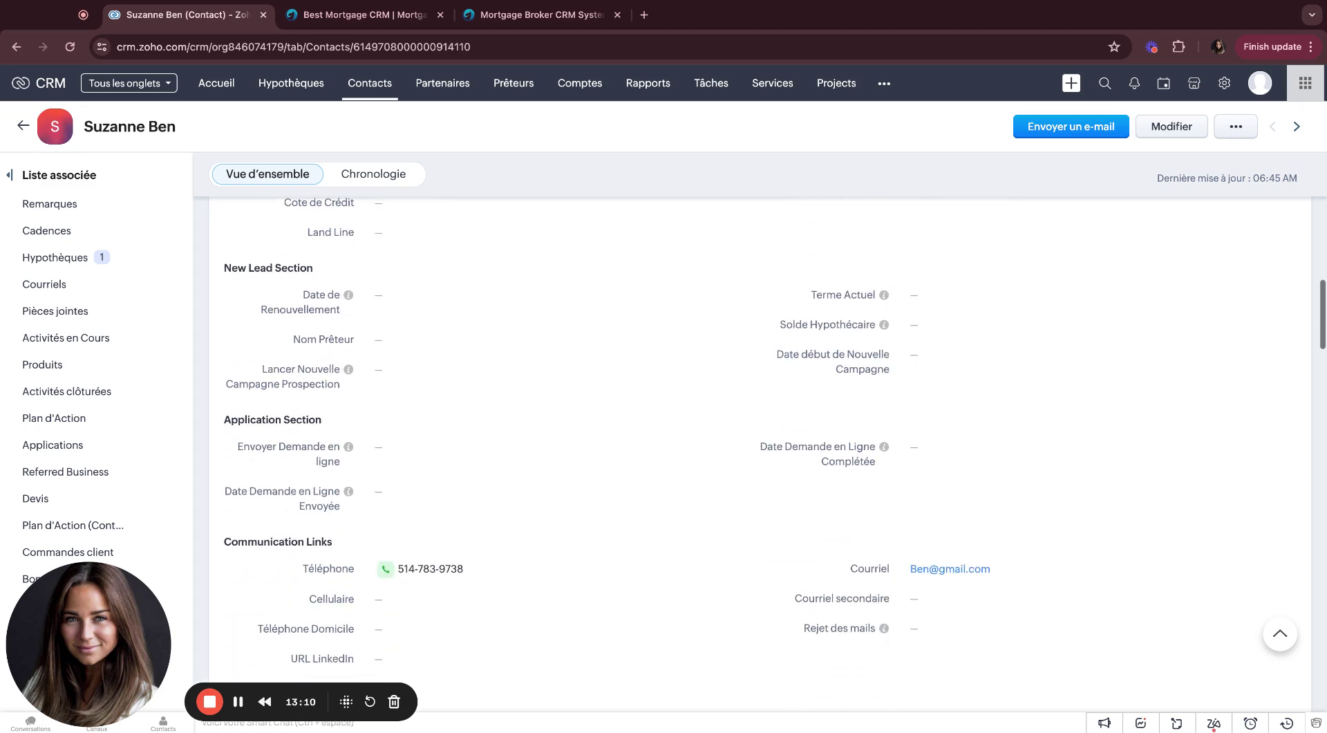
{"action": "scroll", "coordinate": [423, 418], "scroll_direction": "down", "scroll_amount": 3}
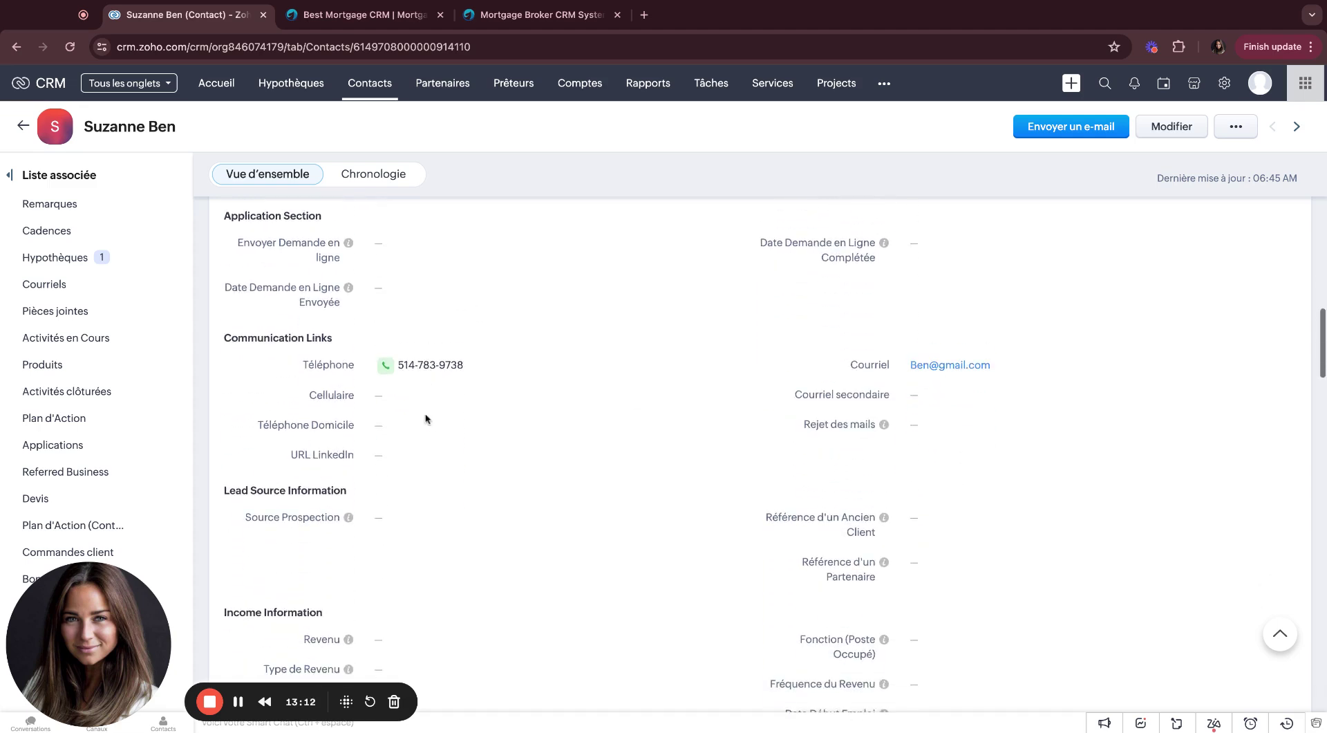
{"action": "scroll", "coordinate": [415, 311], "scroll_direction": "down", "scroll_amount": 3}
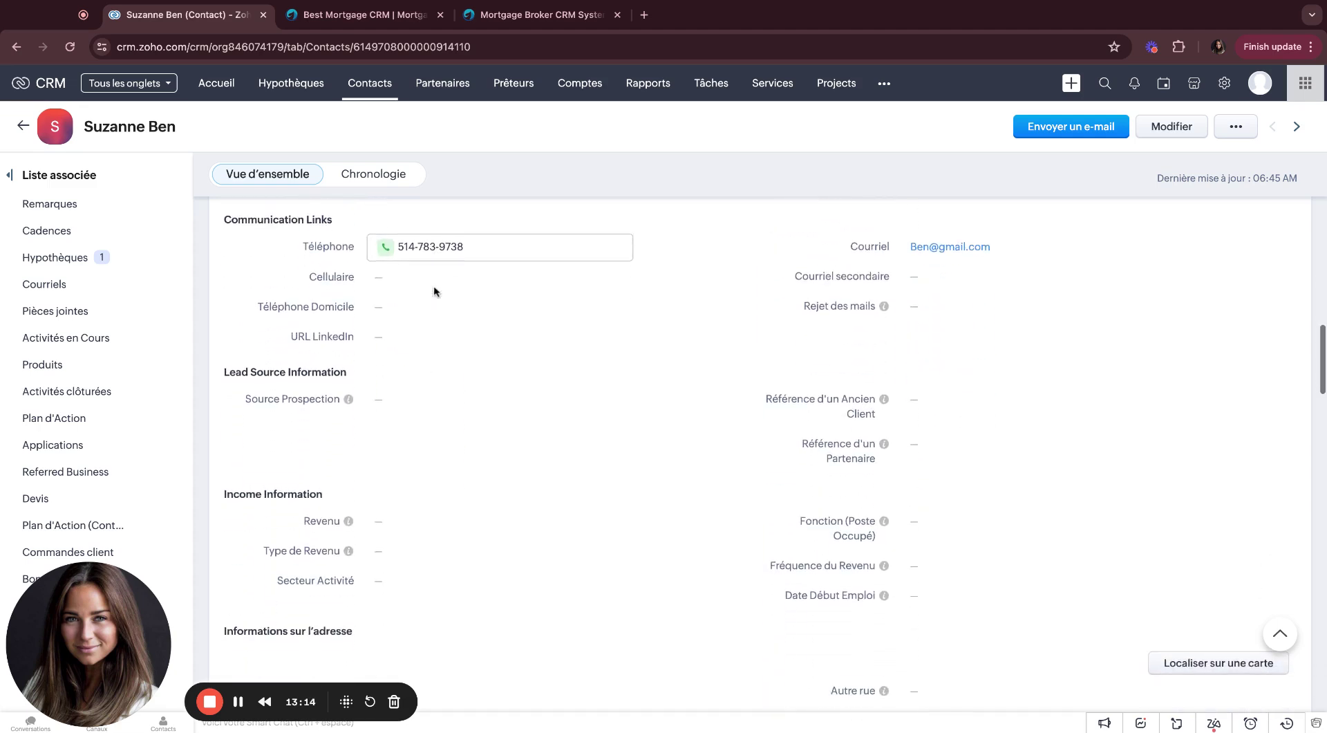
{"action": "scroll", "coordinate": [434, 290], "scroll_direction": "down", "scroll_amount": 1}
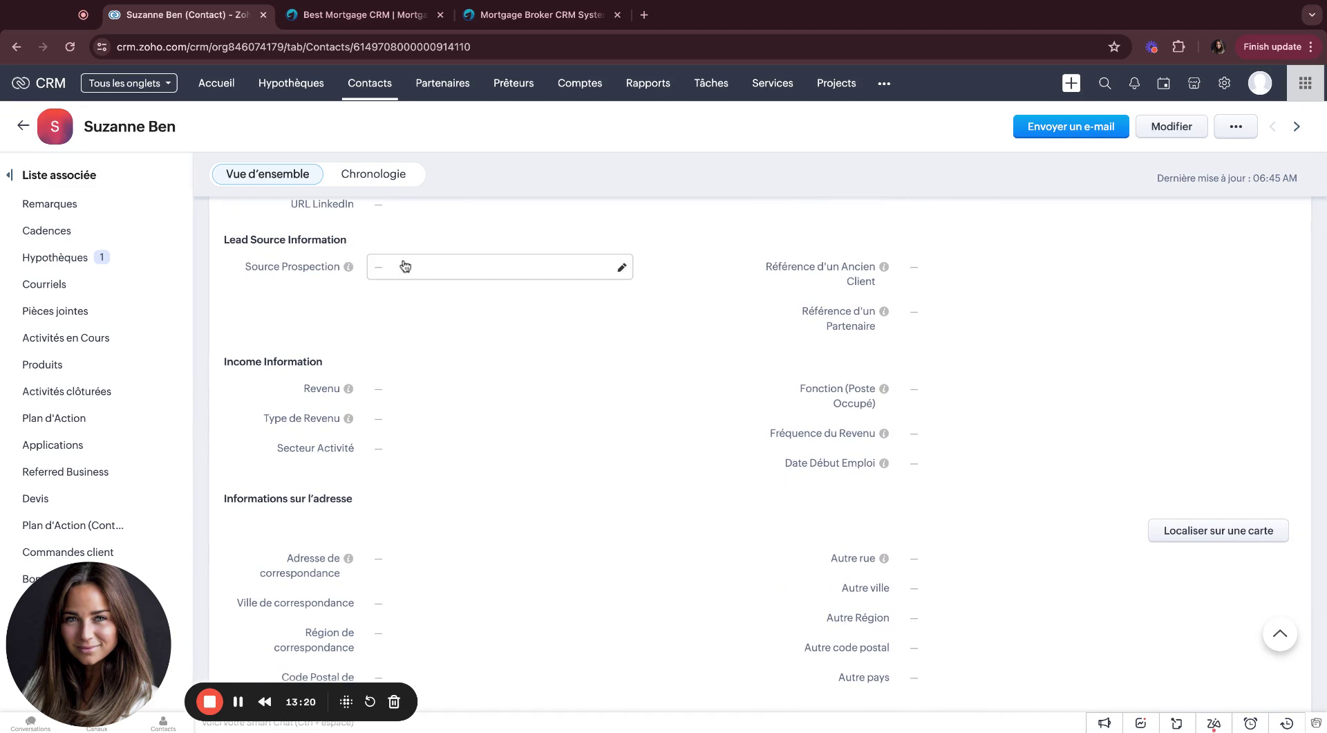
{"action": "scroll", "coordinate": [405, 266], "scroll_direction": "down", "scroll_amount": 1}
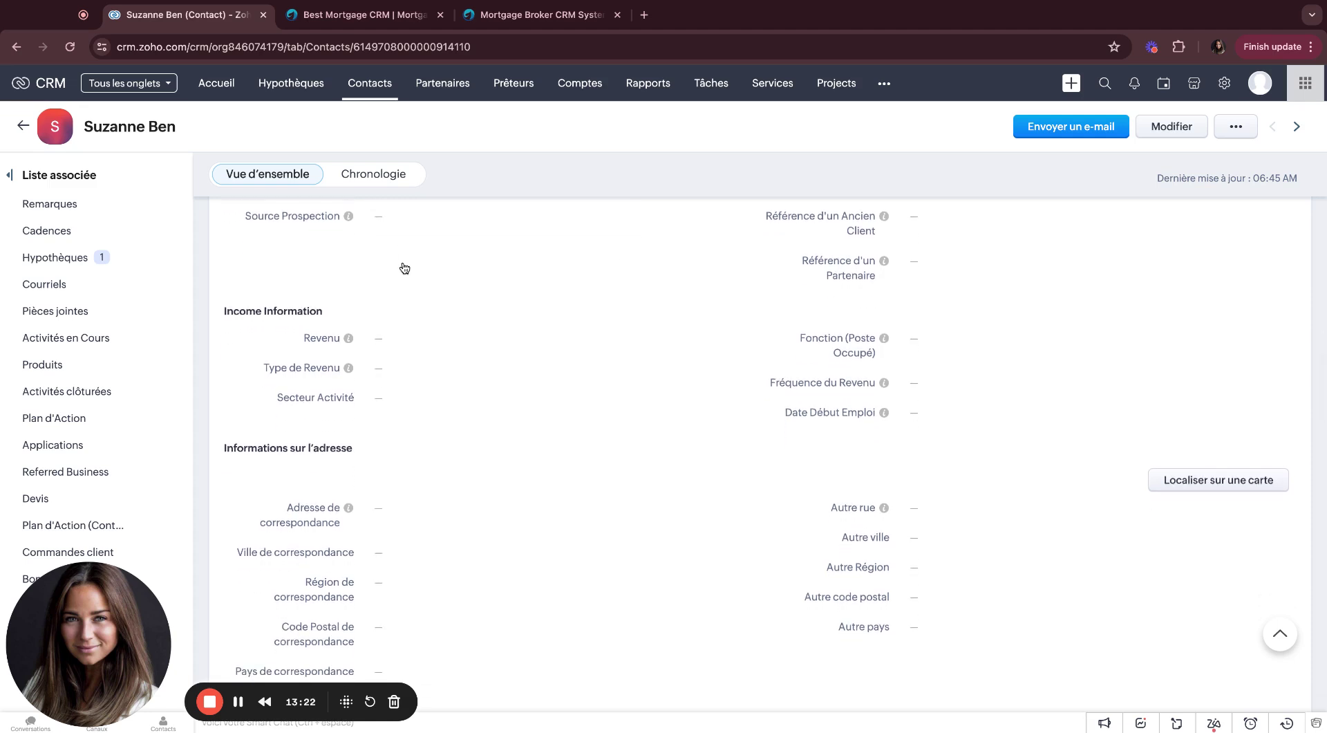
{"action": "scroll", "coordinate": [497, 277], "scroll_direction": "down", "scroll_amount": 4}
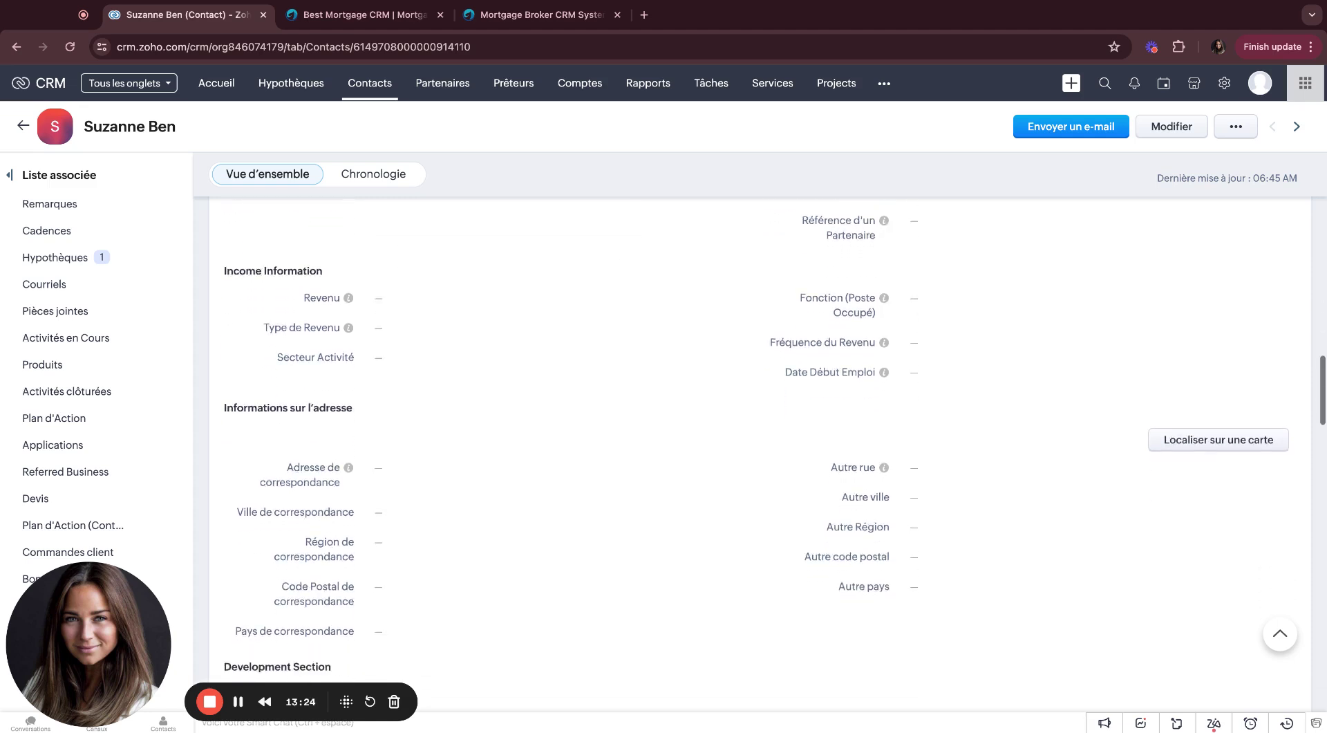
{"action": "scroll", "coordinate": [497, 276], "scroll_direction": "up", "scroll_amount": 2}
{"action": "scroll", "coordinate": [497, 277], "scroll_direction": "down", "scroll_amount": 1}
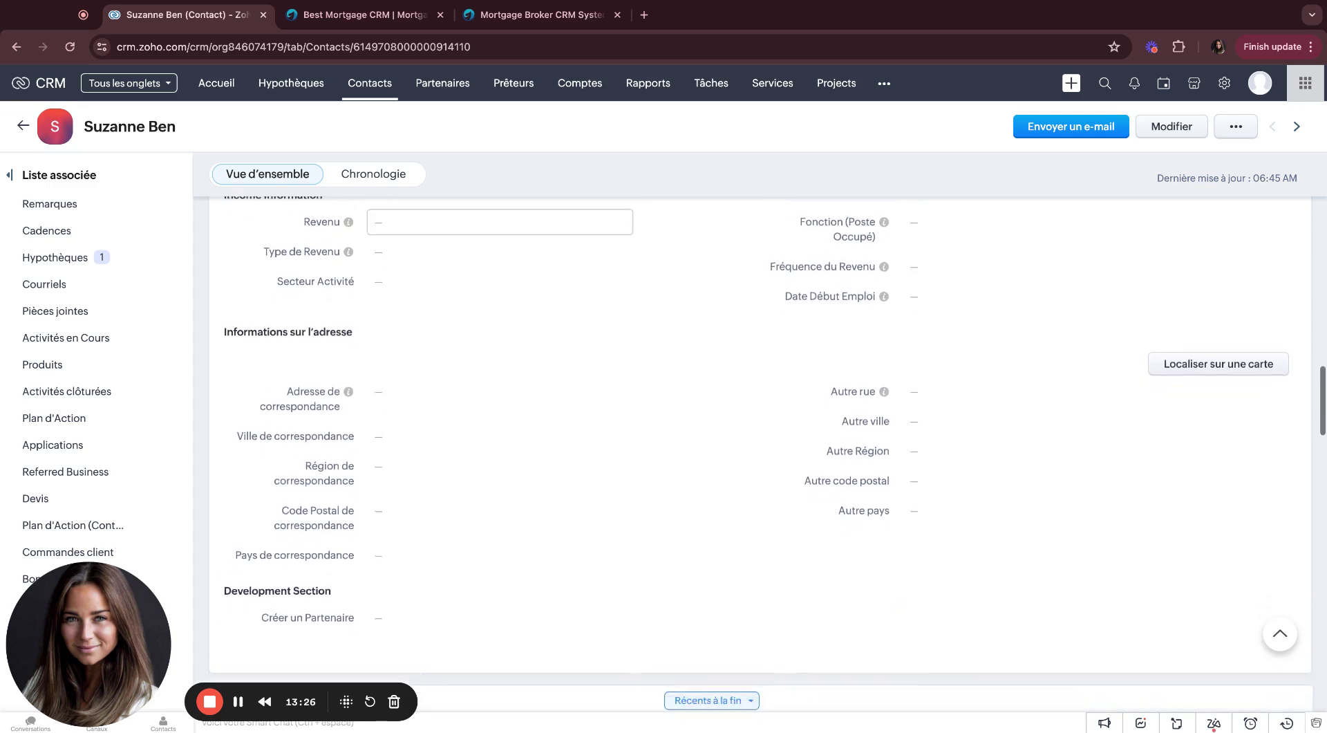
{"action": "scroll", "coordinate": [498, 277], "scroll_direction": "up", "scroll_amount": 2}
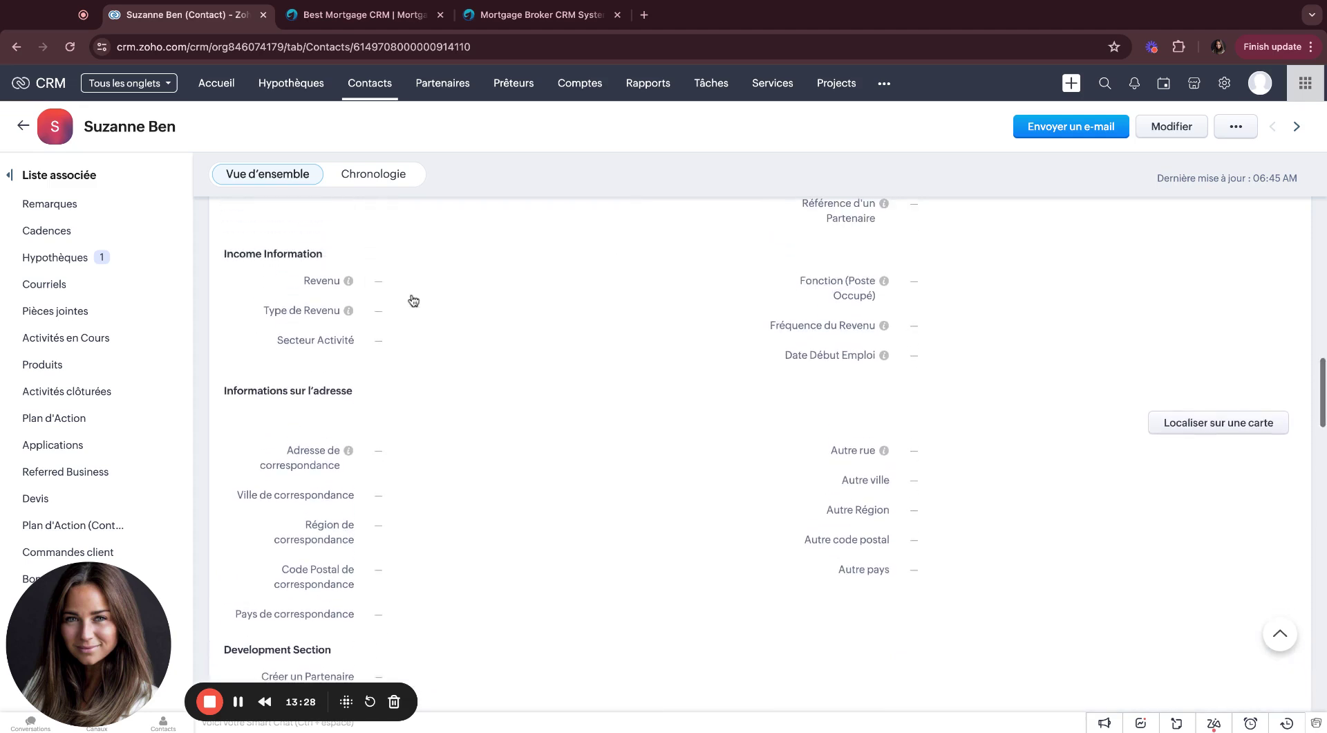
{"action": "scroll", "coordinate": [412, 298], "scroll_direction": "down", "scroll_amount": 5}
{"action": "scroll", "coordinate": [413, 301], "scroll_direction": "down", "scroll_amount": 2}
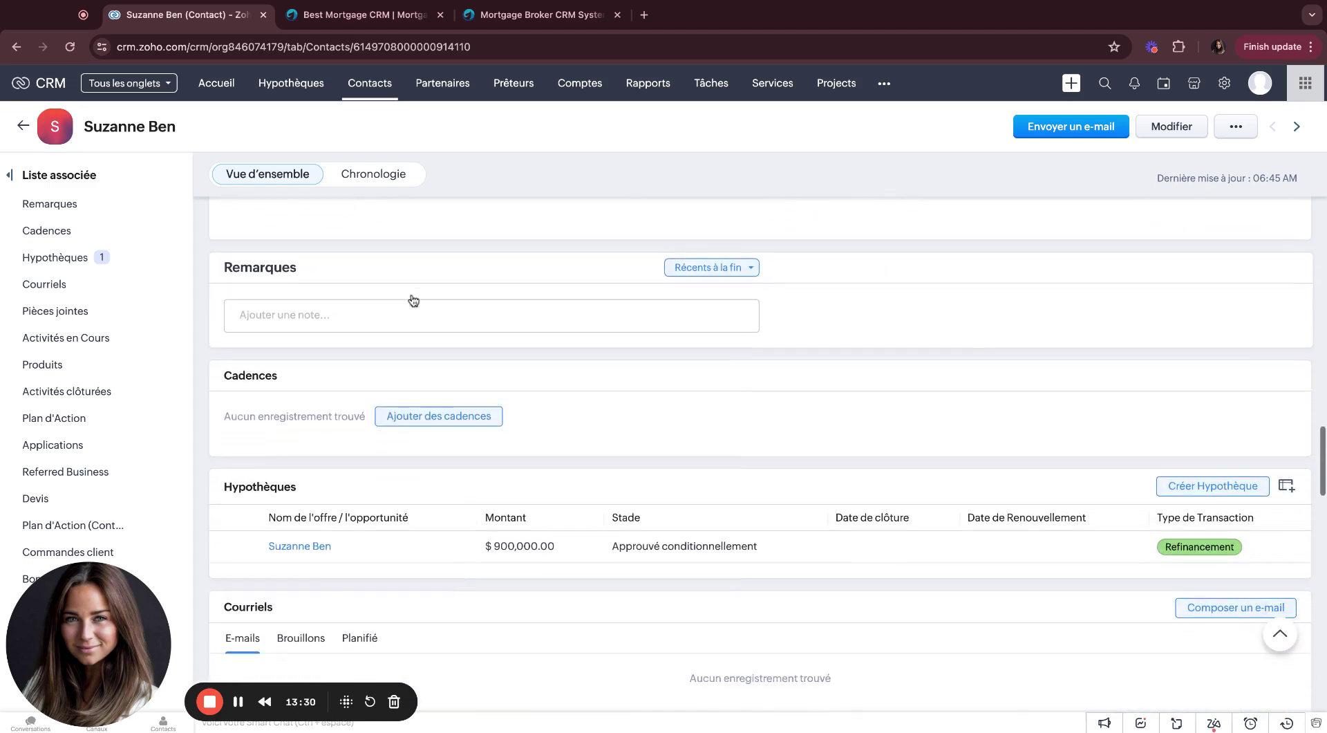
Step: Discard a started note on the contact, then open the Partenaires list showing BluRoot Support
{"action": "left_click", "coordinate": [254, 309]}
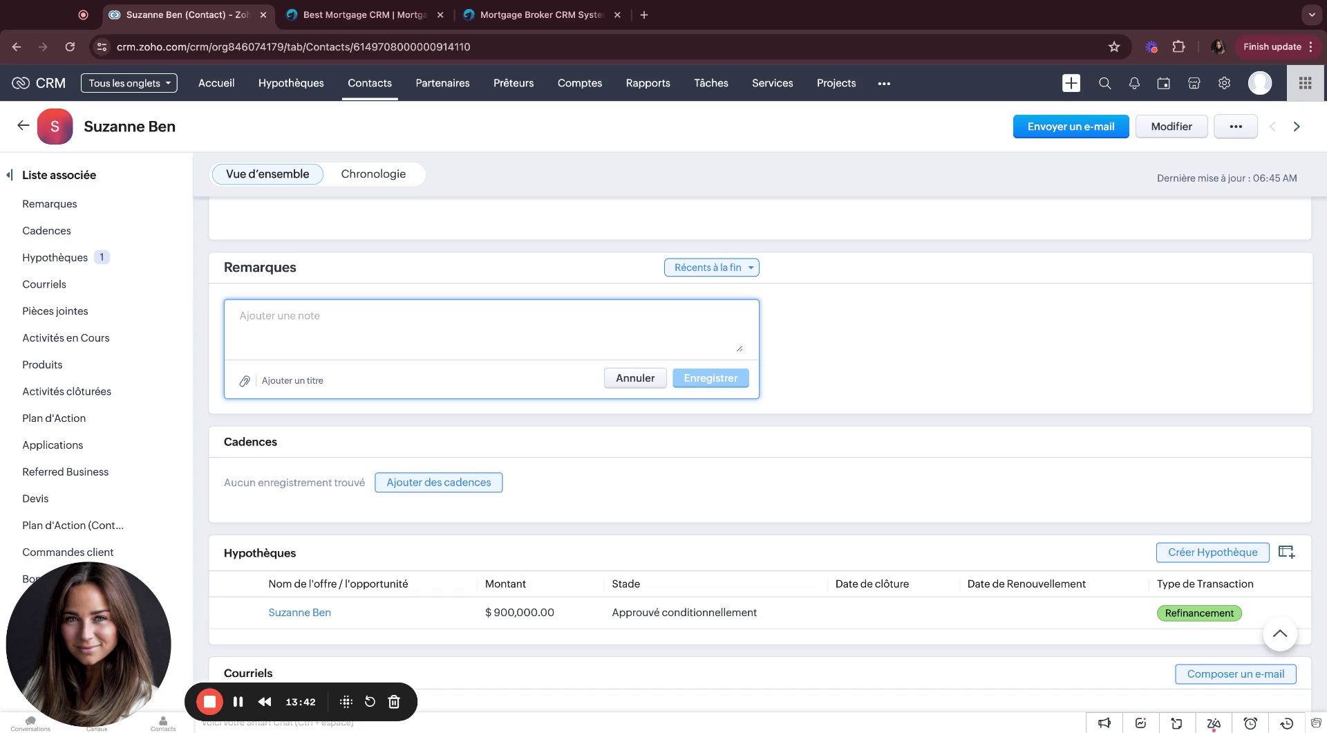
{"action": "left_click", "coordinate": [620, 378]}
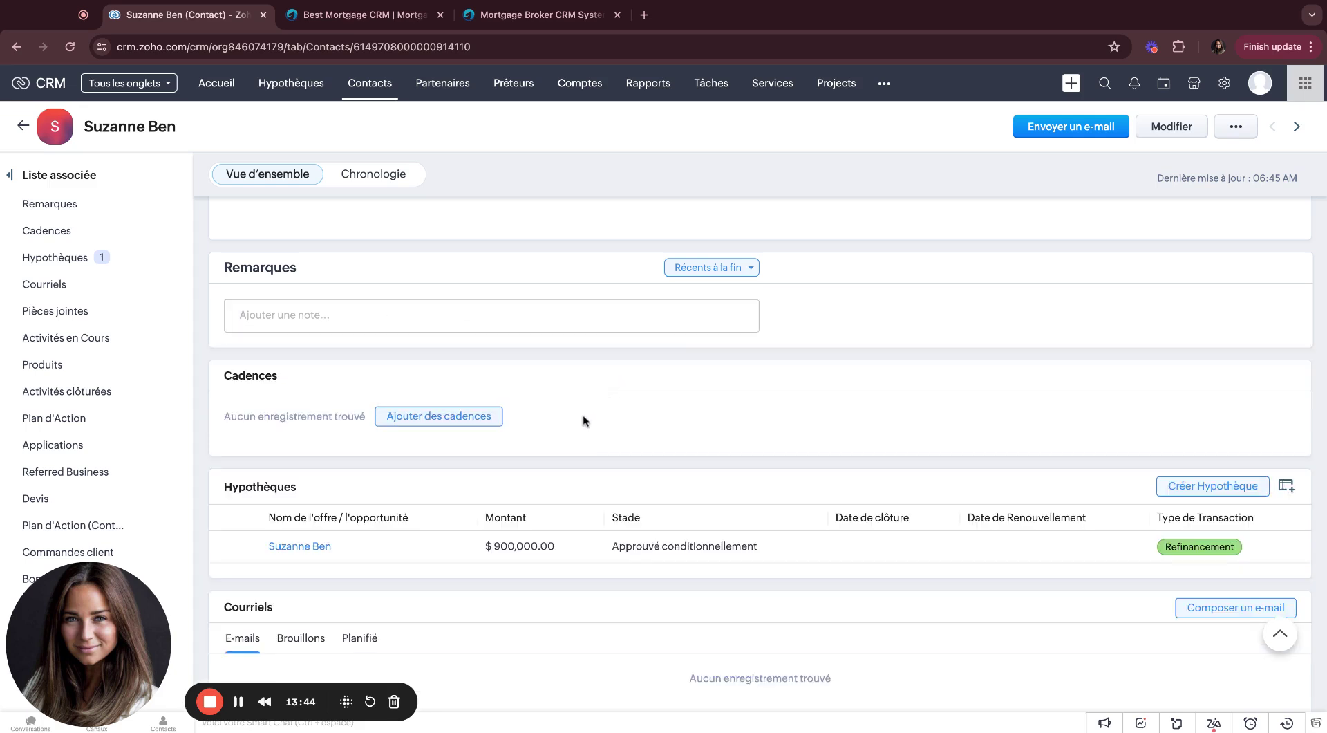
{"action": "scroll", "coordinate": [583, 419], "scroll_direction": "down", "scroll_amount": 3}
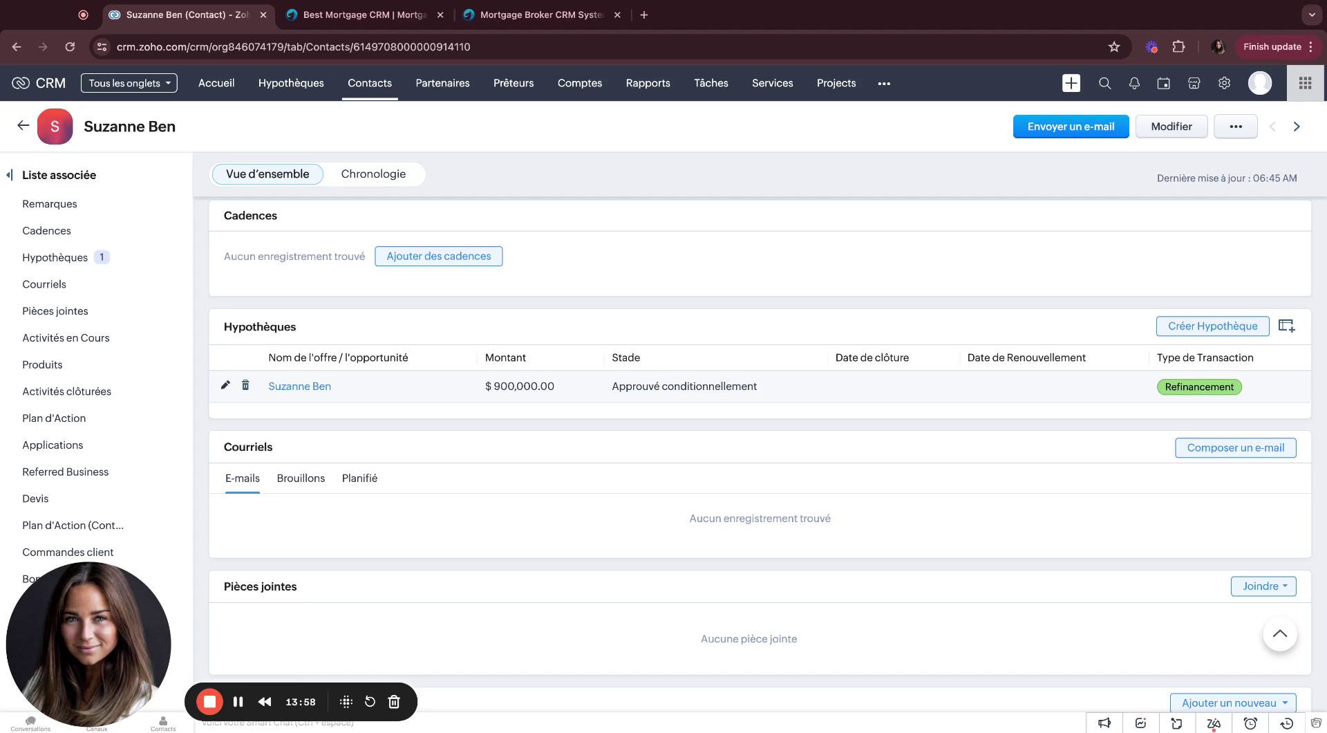
{"action": "scroll", "coordinate": [528, 350], "scroll_direction": "up", "scroll_amount": 1}
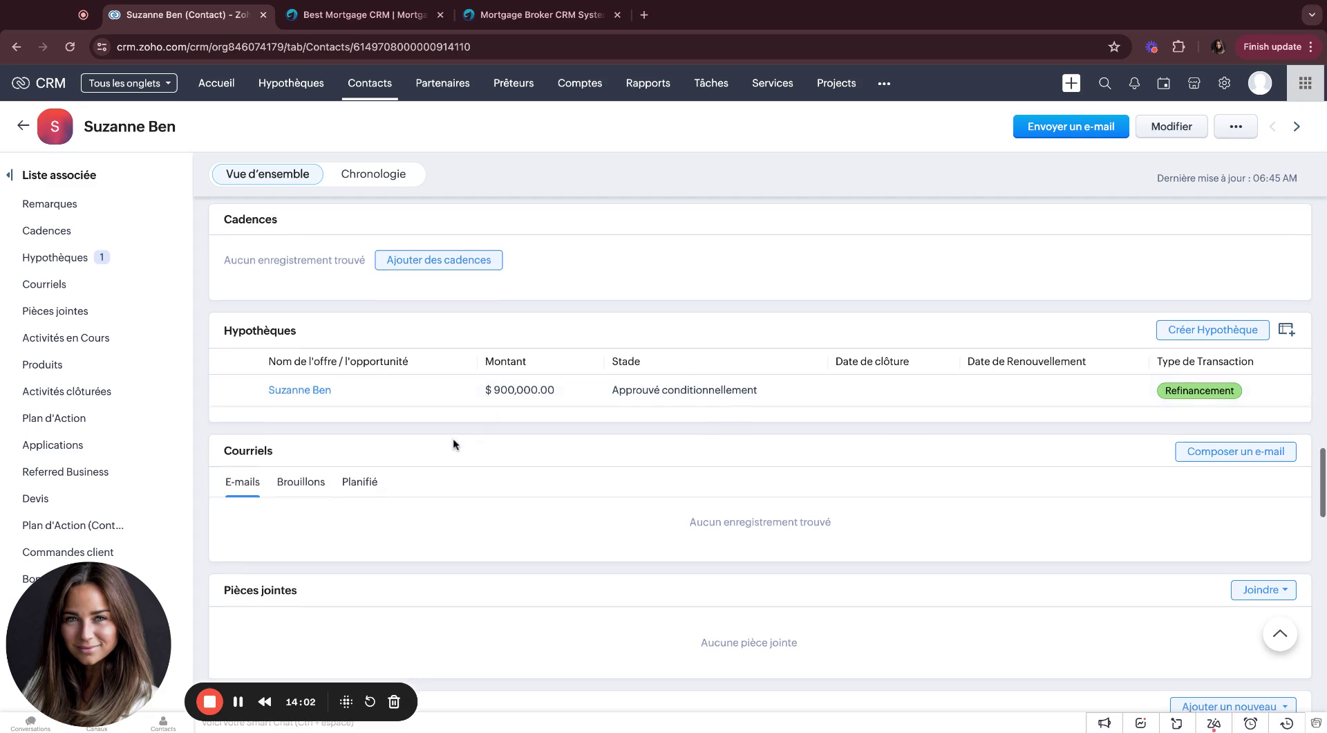
{"action": "scroll", "coordinate": [453, 439], "scroll_direction": "down", "scroll_amount": 3}
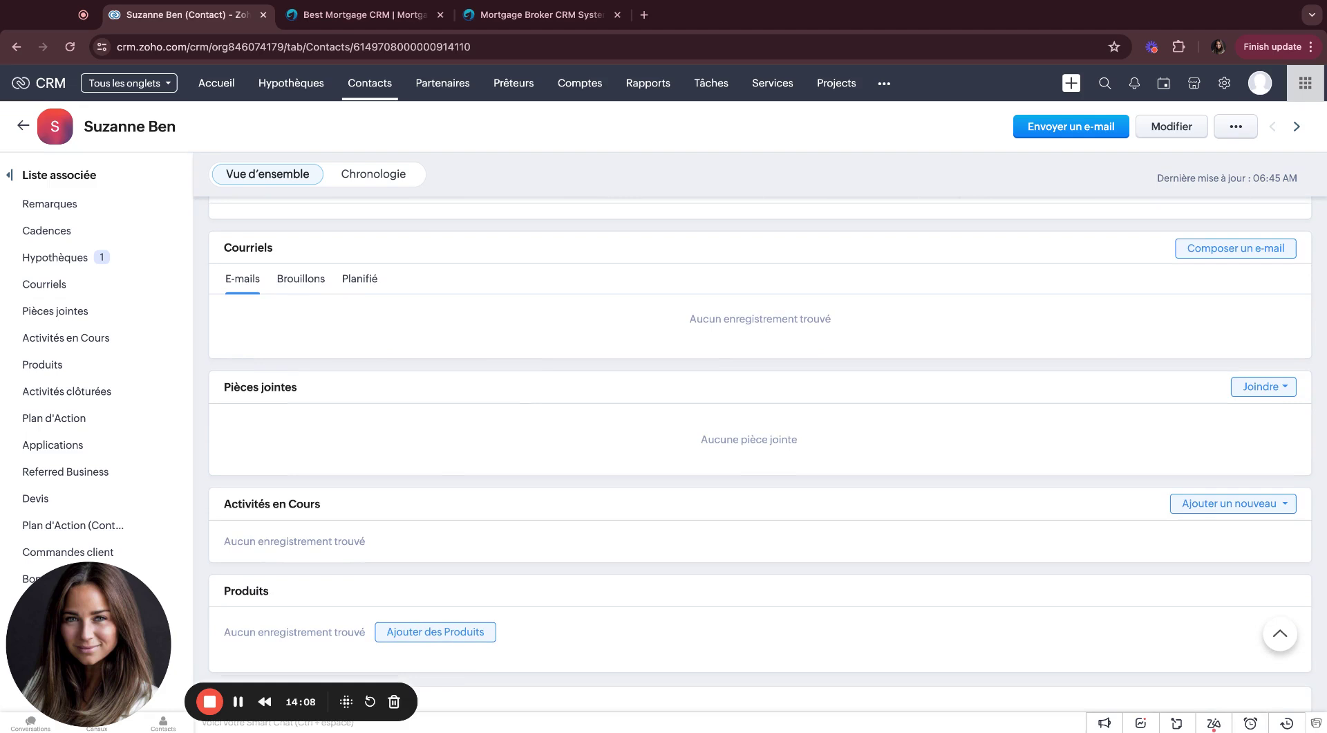
{"action": "left_click", "coordinate": [443, 83]}
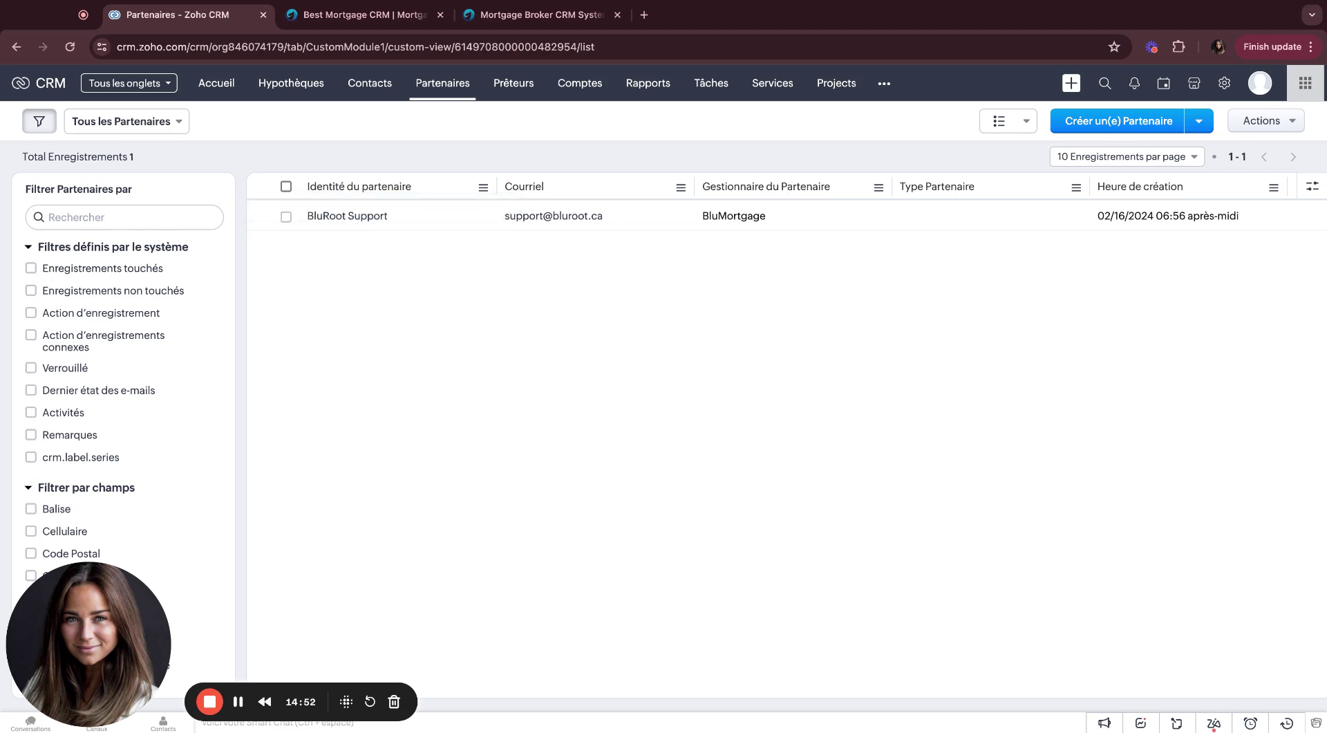
Step: Select all partners, start an e-mail to BluRoot Support, and discard the draft
{"action": "left_click", "coordinate": [285, 185]}
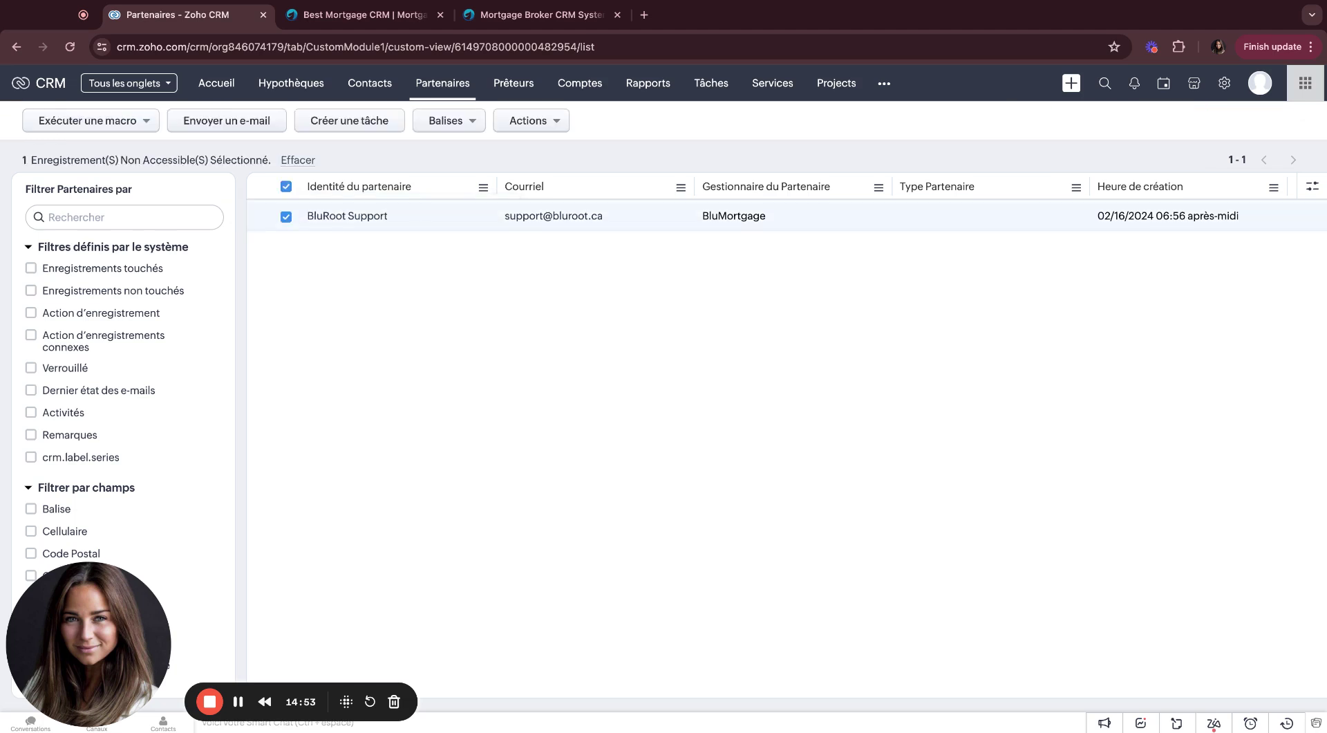
{"action": "left_click", "coordinate": [259, 129]}
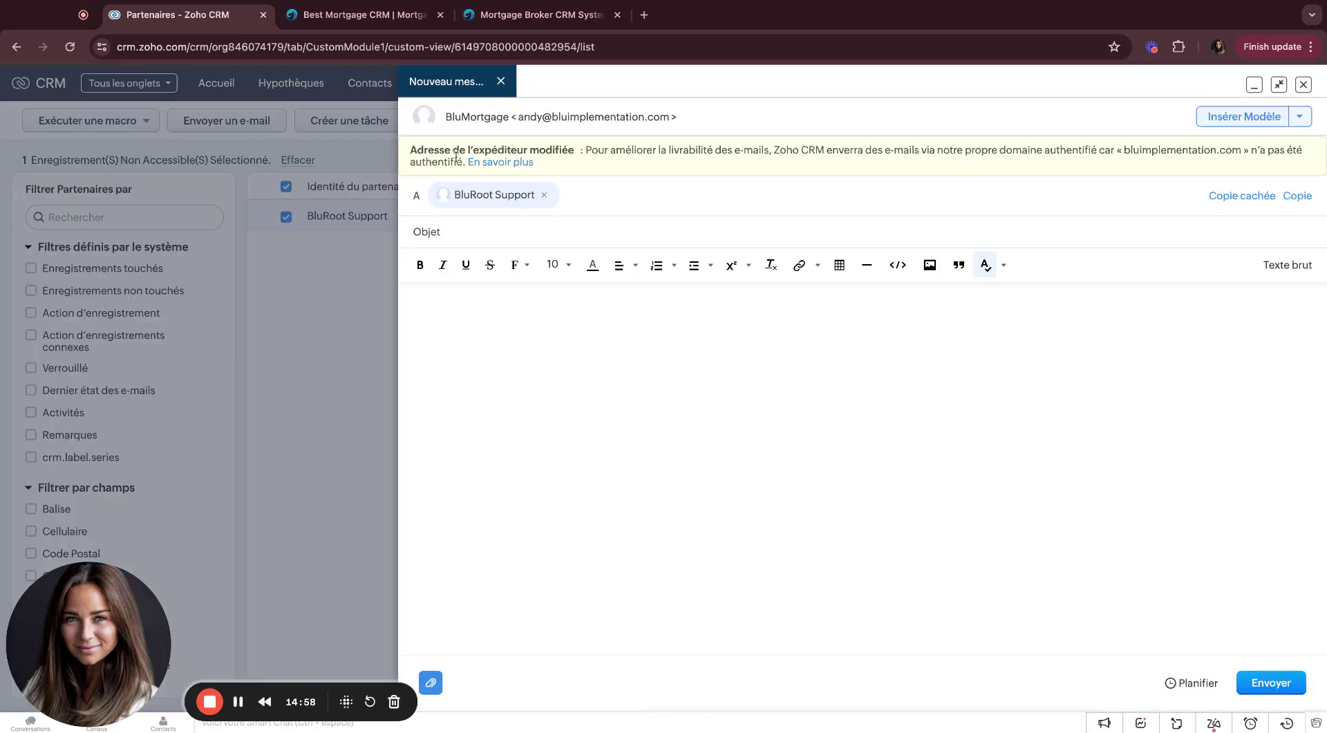
{"action": "left_click", "coordinate": [1303, 83]}
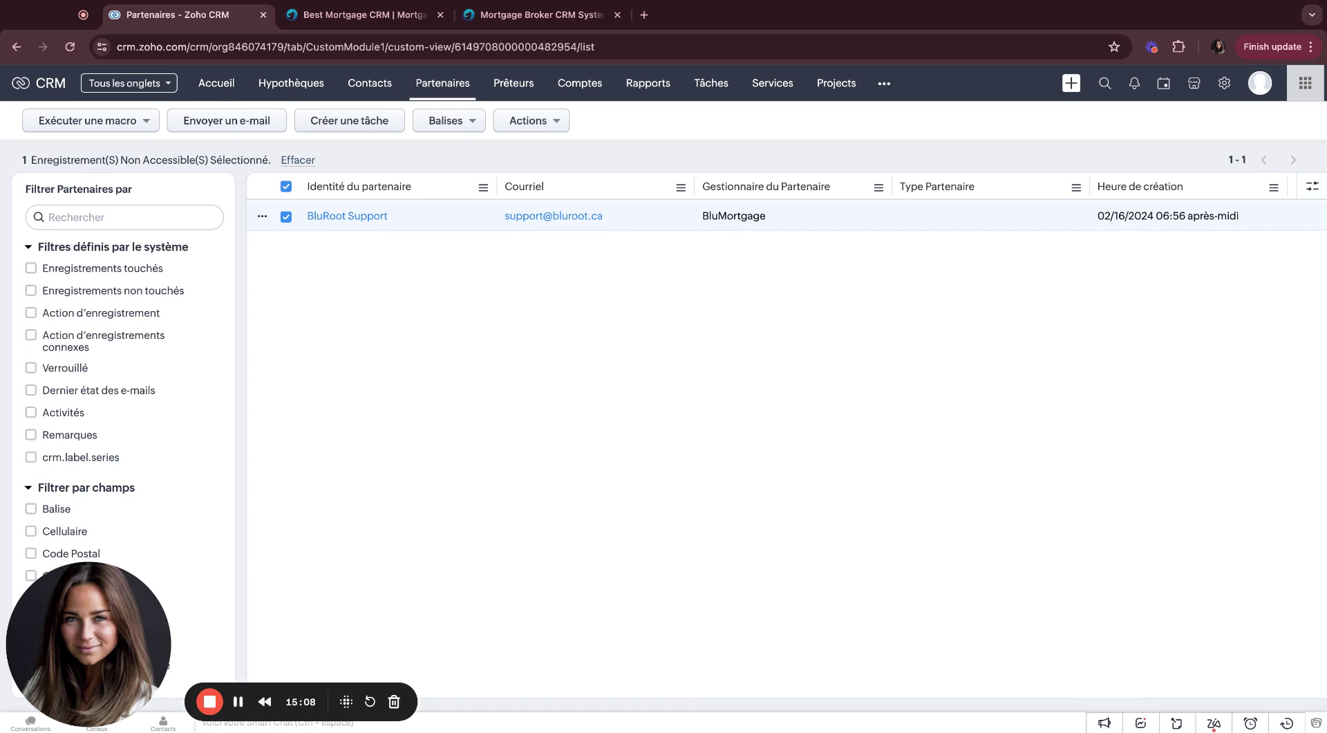
Step: Reselect the partners, start another e-mail, discard it, and switch to the Contacts board
{"action": "left_click", "coordinate": [287, 216]}
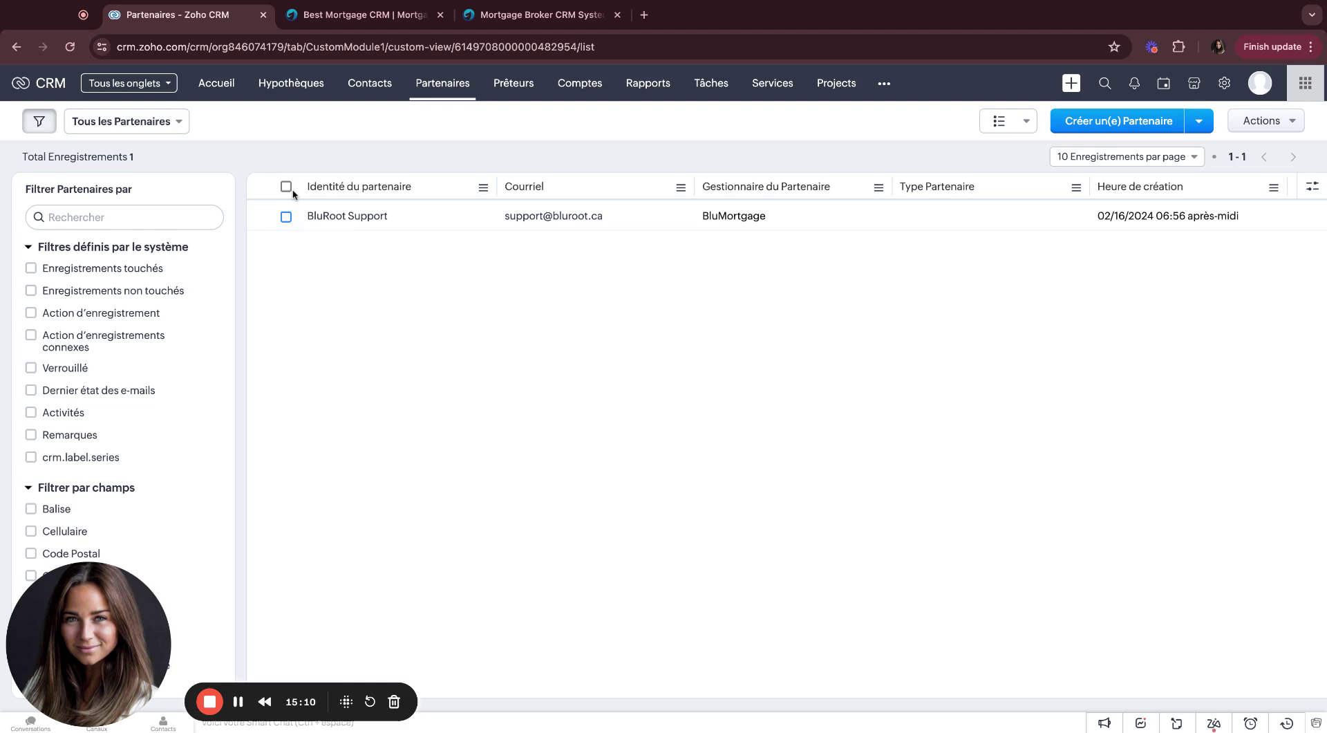
{"action": "left_click", "coordinate": [285, 186]}
{"action": "left_click", "coordinate": [248, 131]}
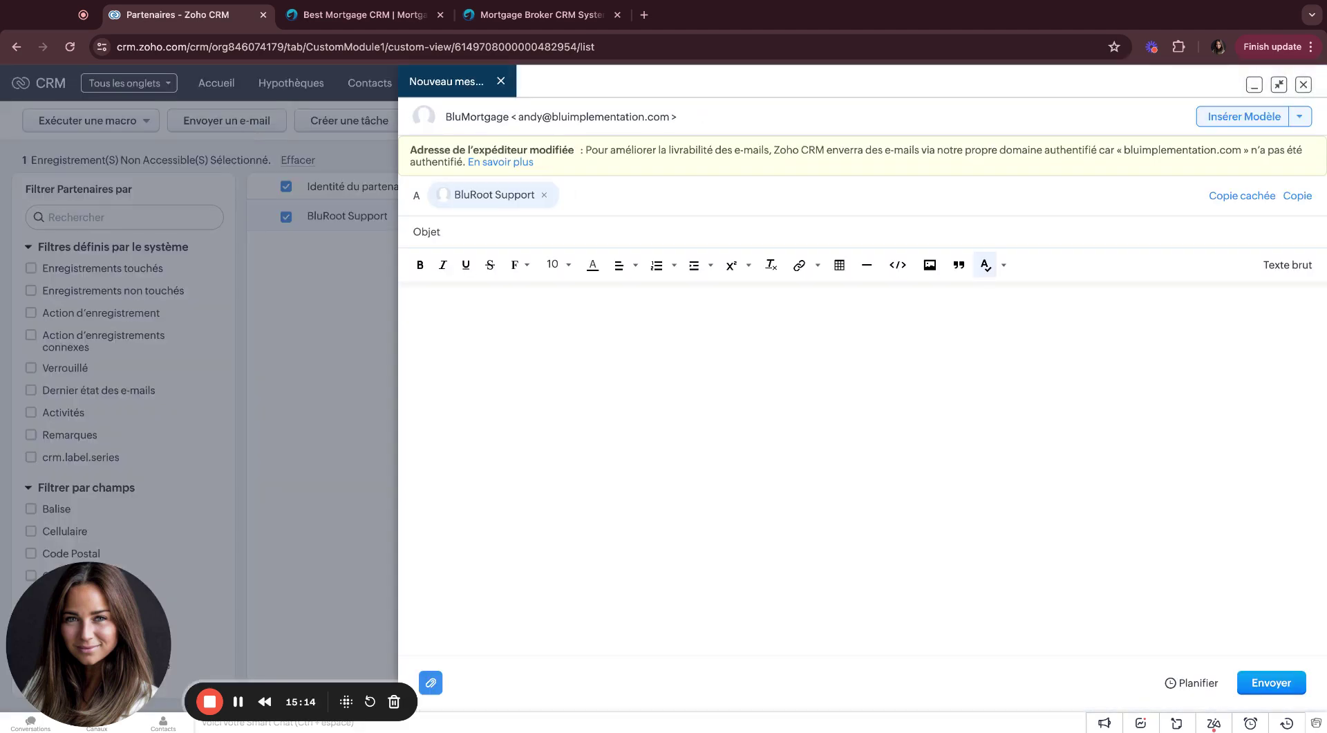
{"action": "left_click", "coordinate": [1303, 84]}
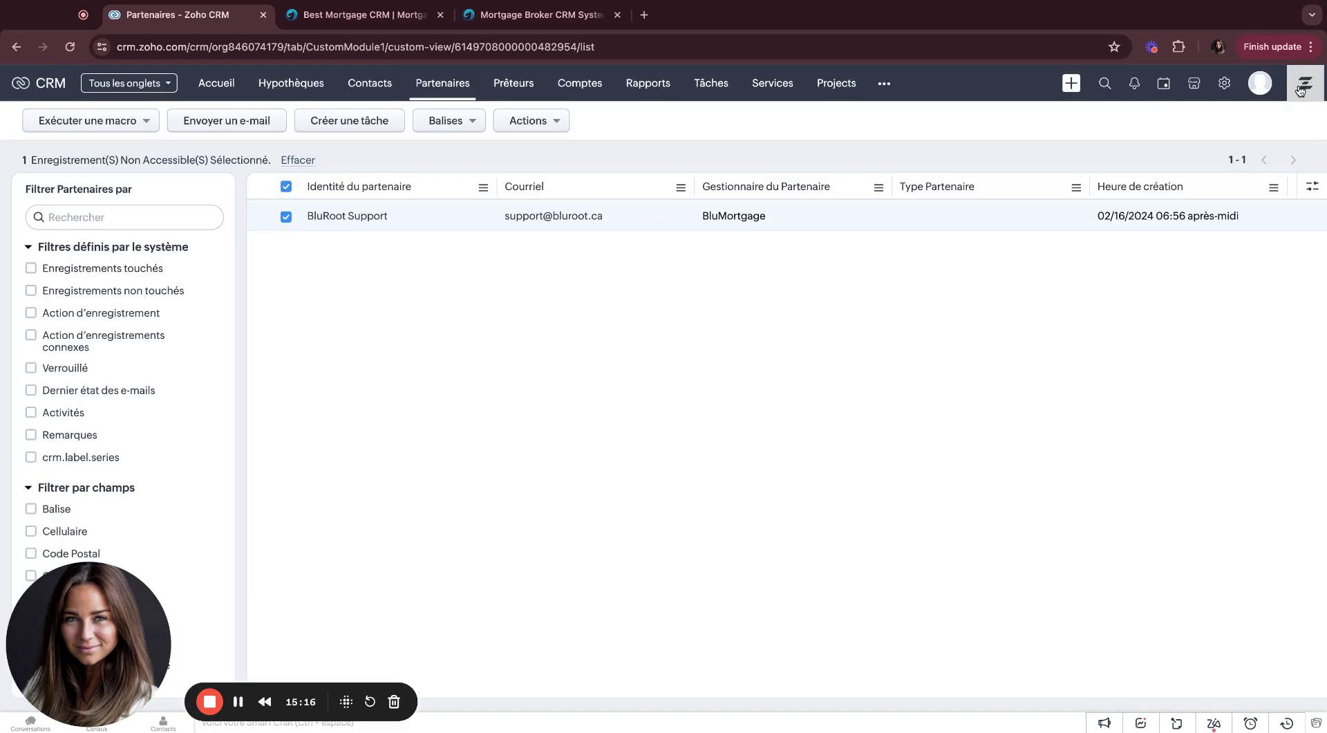
{"action": "left_click", "coordinate": [378, 93]}
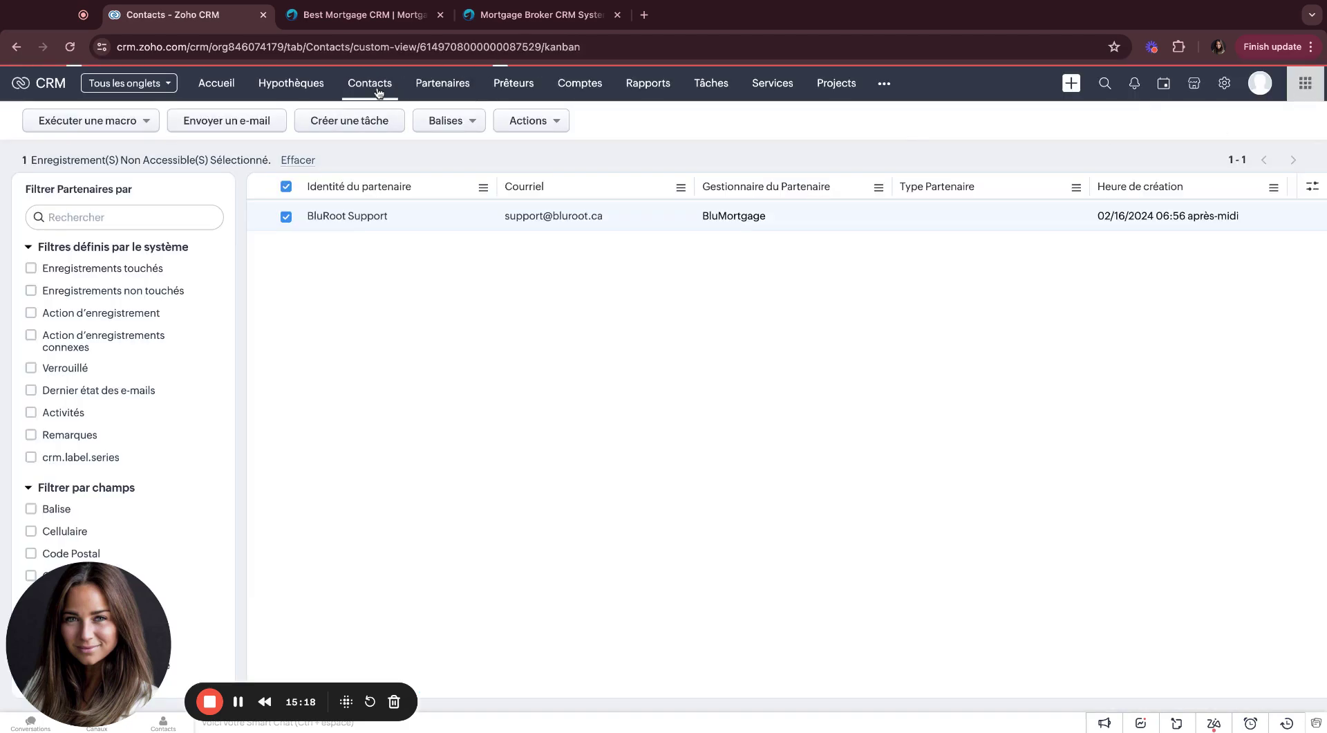
Step: Open the Hypothèques board and bring up its 'Filtrer Hypothèques par' filter panel
{"action": "left_click", "coordinate": [302, 93]}
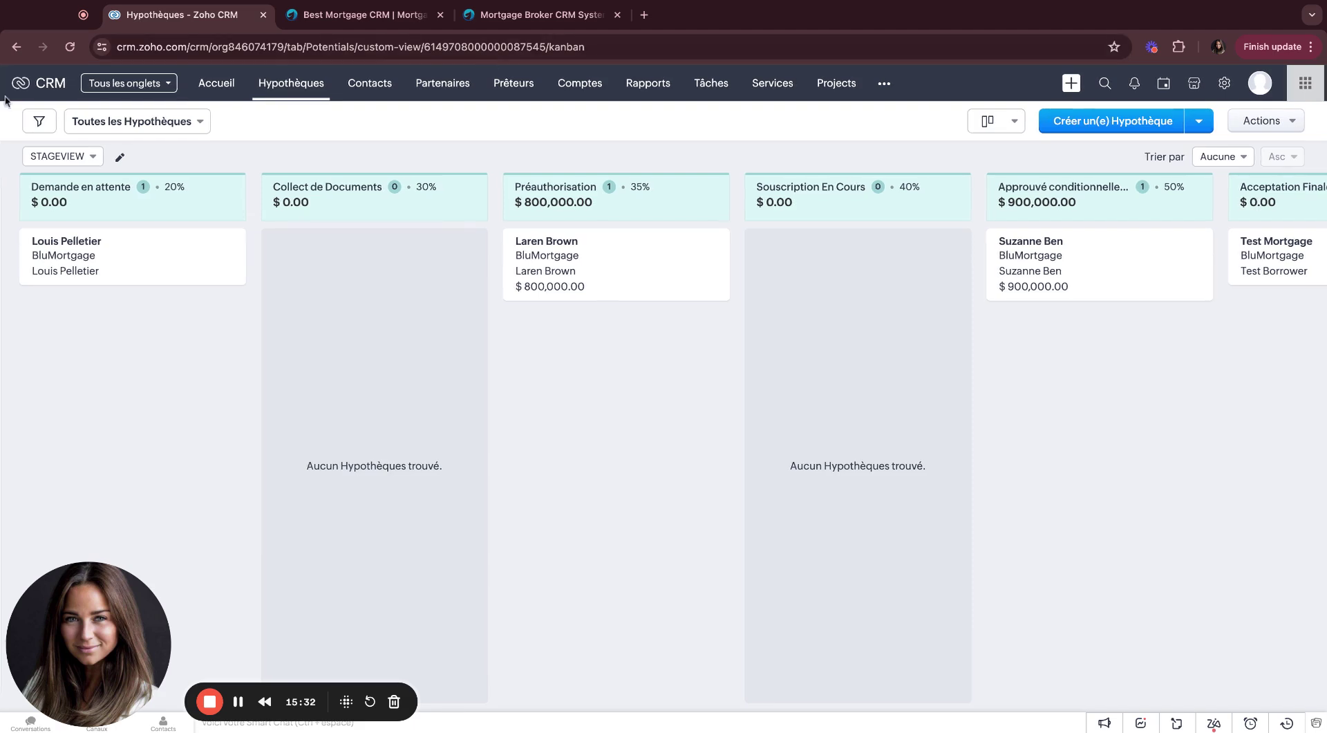
{"action": "left_click", "coordinate": [38, 127]}
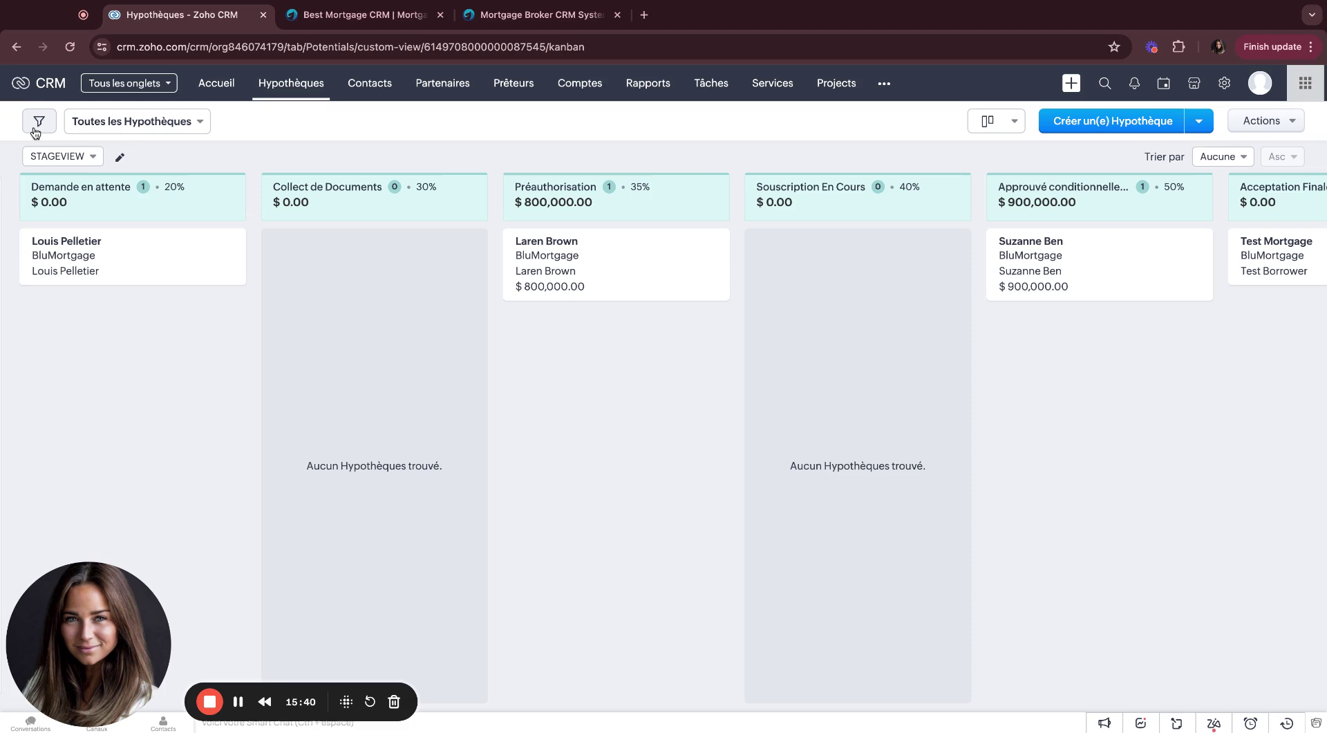
{"action": "left_click", "coordinate": [38, 127]}
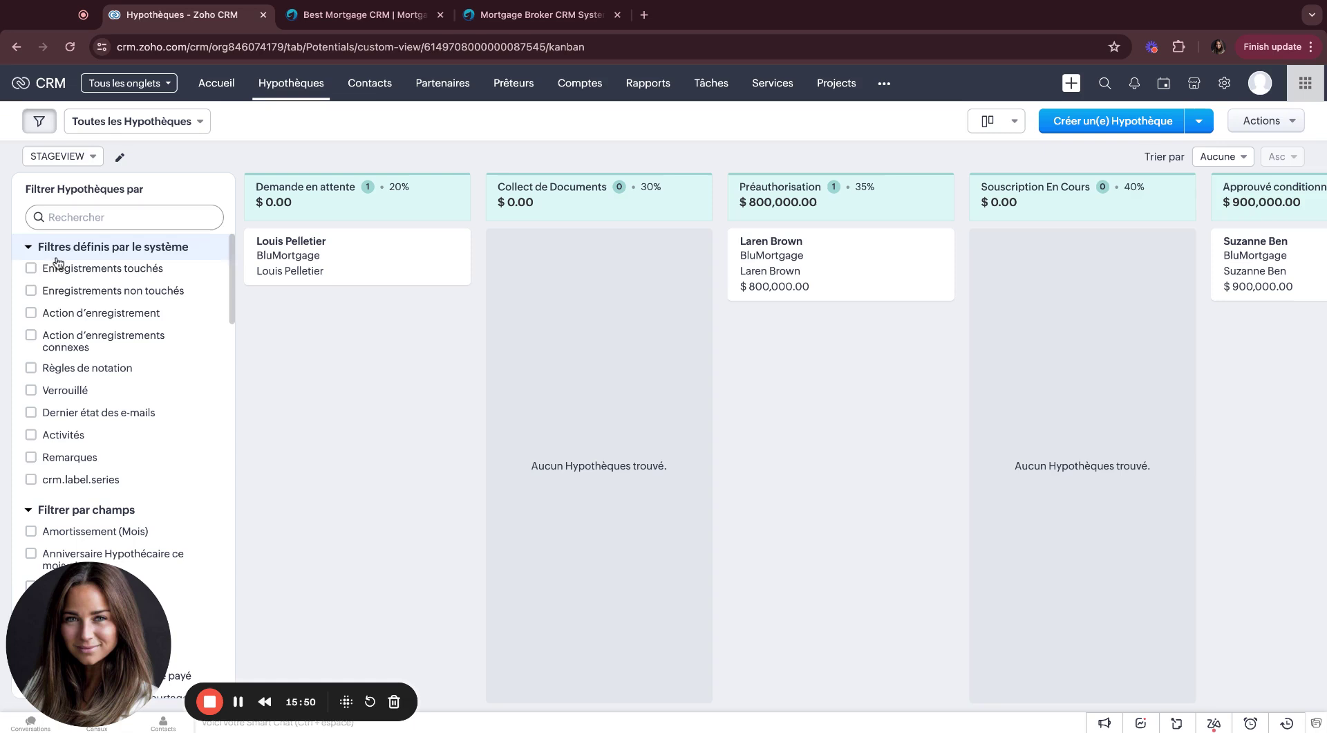
Step: Filter the mortgage board to deals whose Taux Variable 'n'est pas vide'
{"action": "left_click", "coordinate": [73, 208]}
{"action": "left_click_drag", "start_coordinate": [126, 666], "coordinate": [433, 643]}
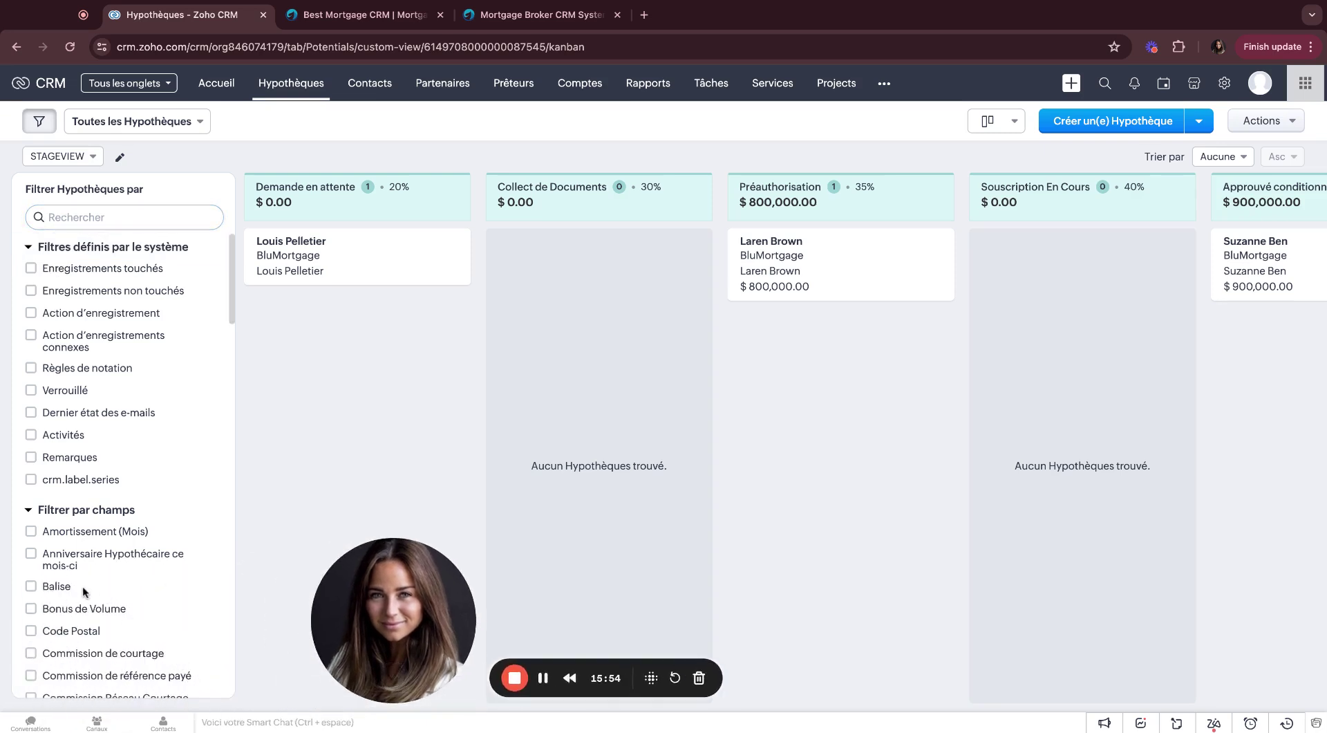
{"action": "scroll", "coordinate": [83, 590], "scroll_direction": "down", "scroll_amount": 3}
{"action": "left_click", "coordinate": [112, 218]}
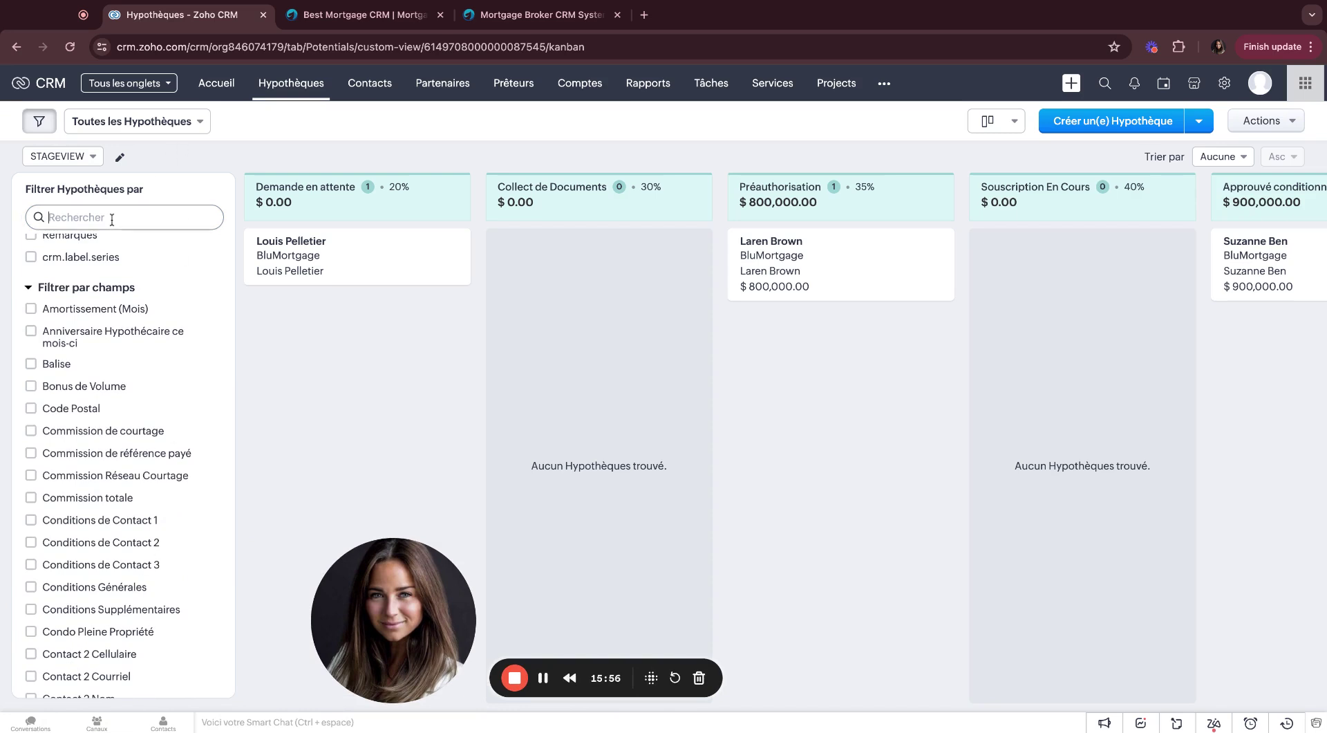
{"action": "type", "text": "taux"}
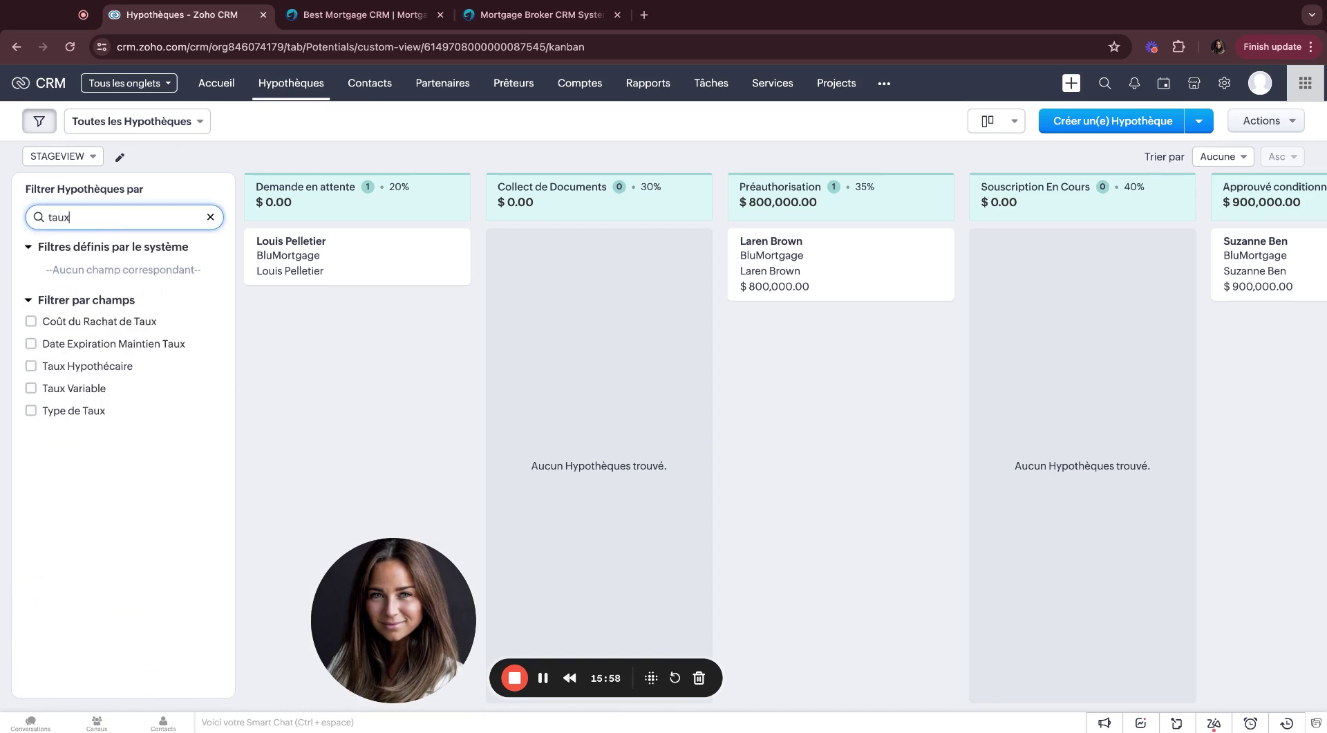
{"action": "left_click", "coordinate": [30, 391]}
{"action": "left_click", "coordinate": [69, 427]}
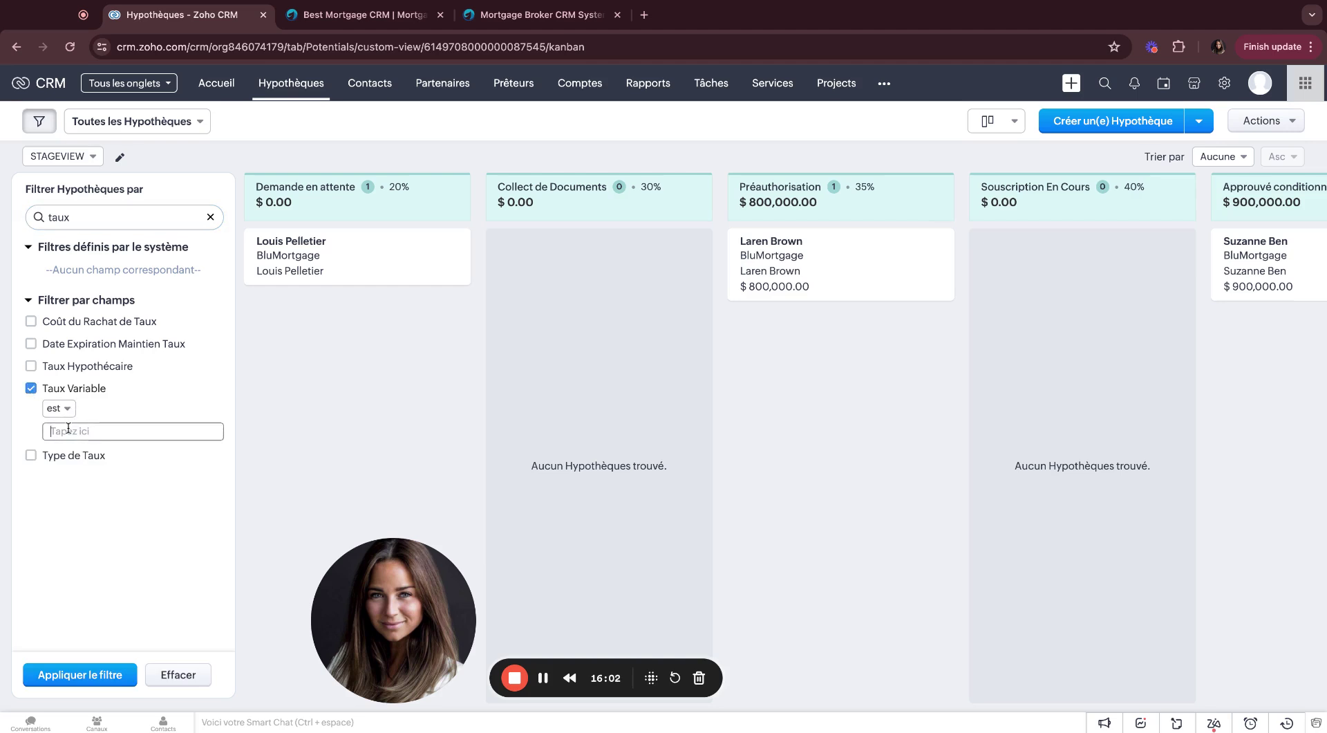
{"action": "left_click", "coordinate": [72, 412]}
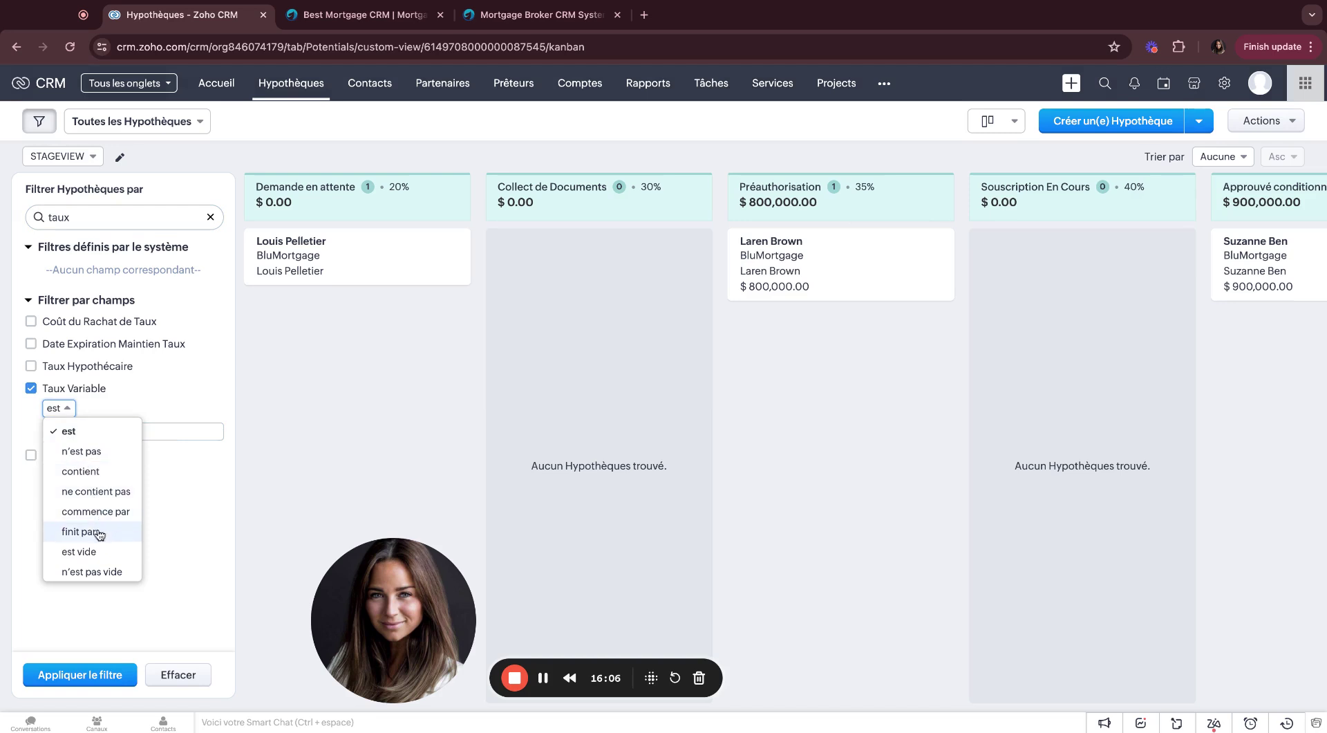
{"action": "left_click", "coordinate": [93, 571]}
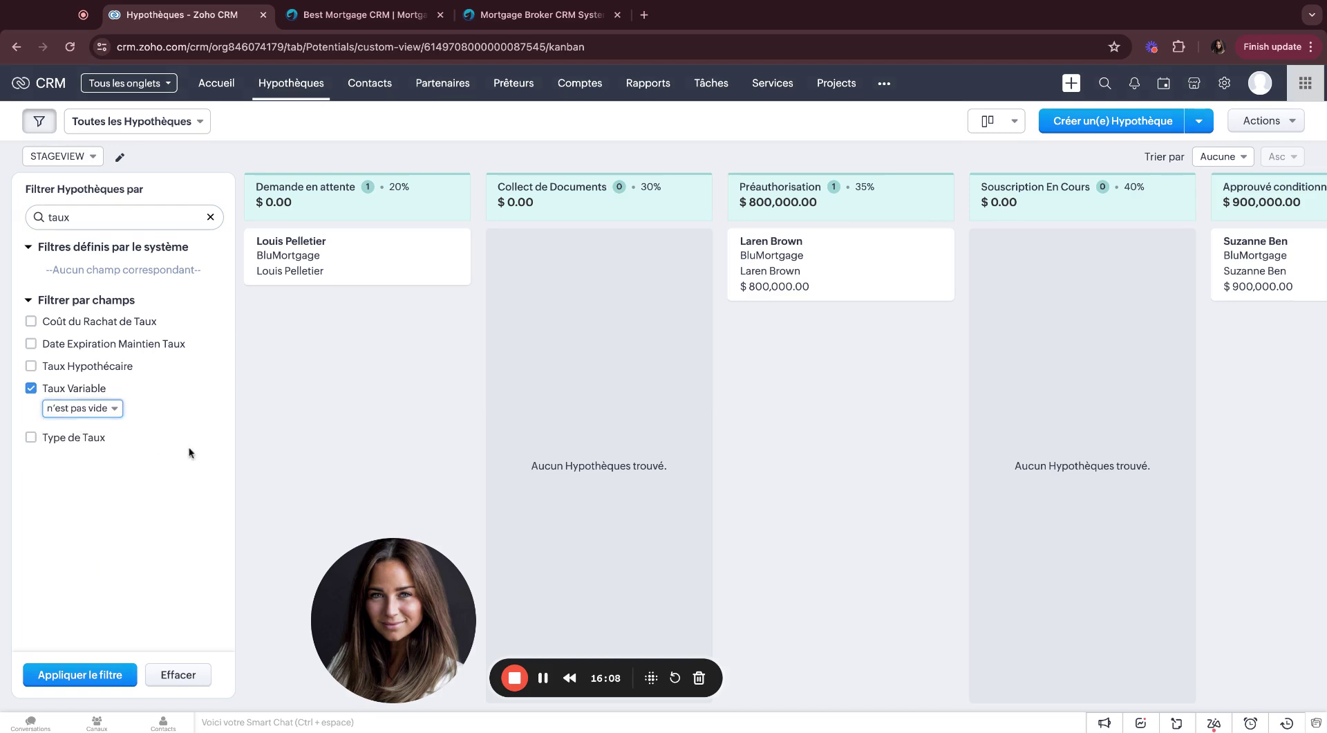
{"action": "left_click", "coordinate": [77, 676]}
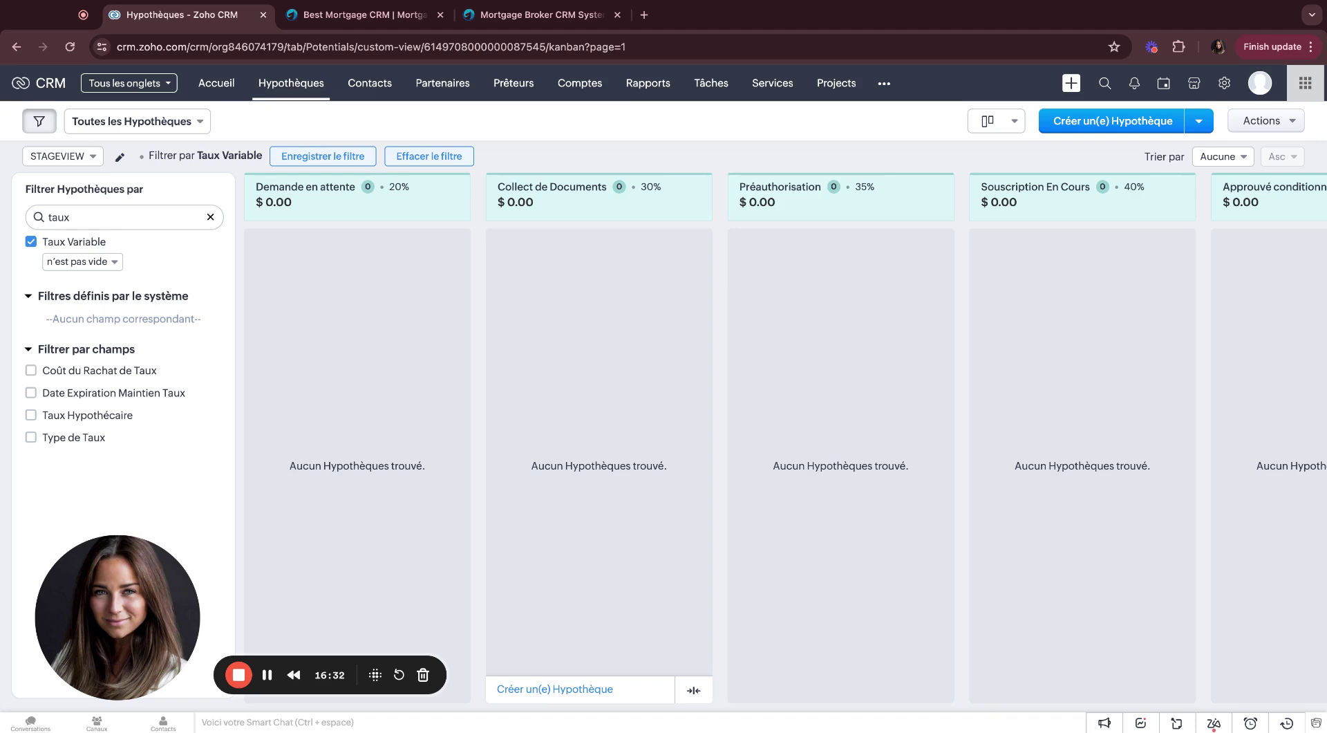
Step: Remove the Taux Variable condition and clear the filter from the board
{"action": "left_click", "coordinate": [210, 216]}
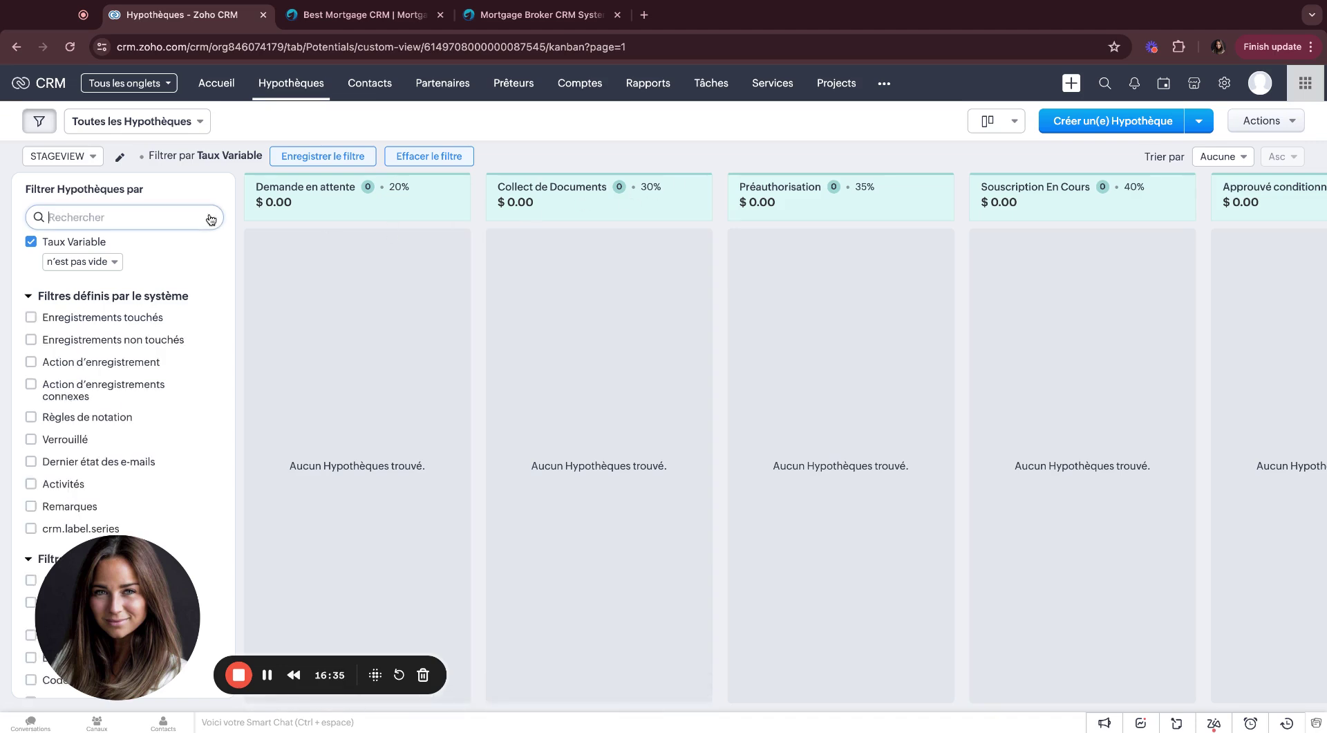
{"action": "left_click", "coordinate": [30, 241]}
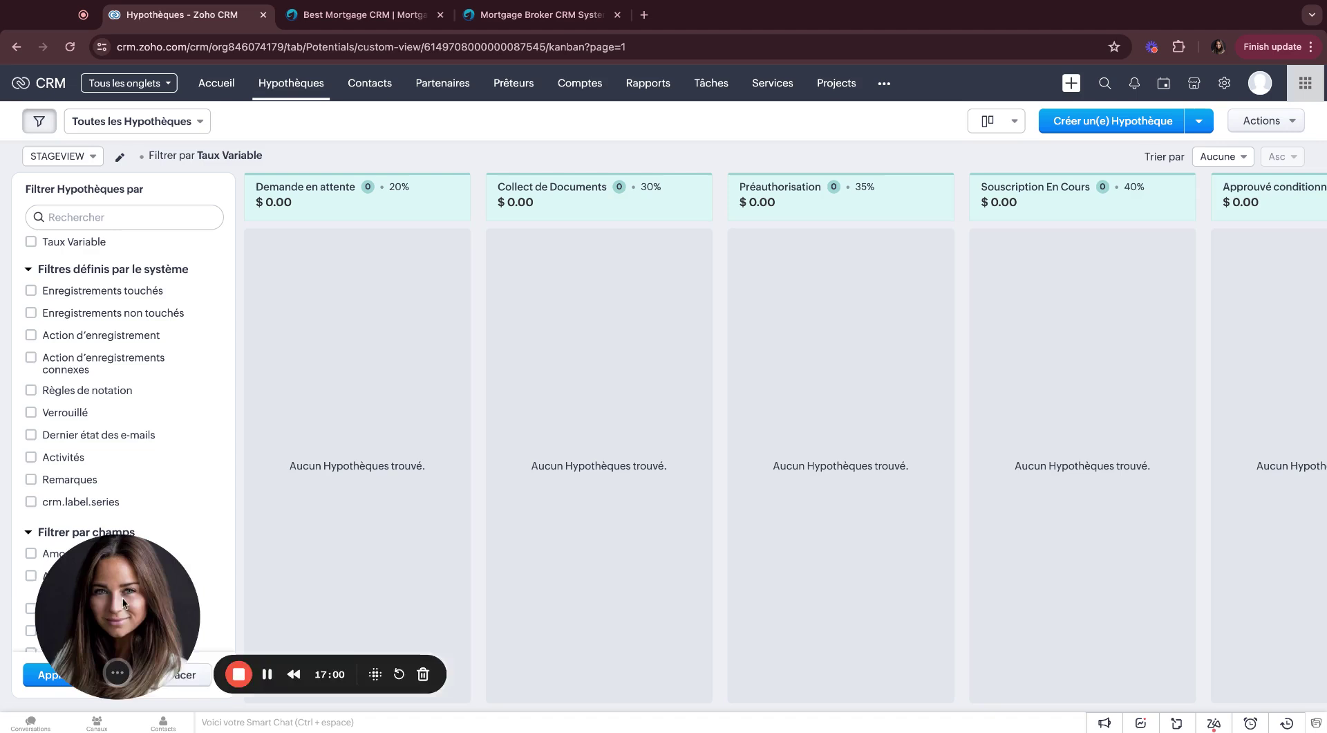
{"action": "left_click_drag", "start_coordinate": [131, 625], "coordinate": [310, 605]}
{"action": "left_click", "coordinate": [193, 675]}
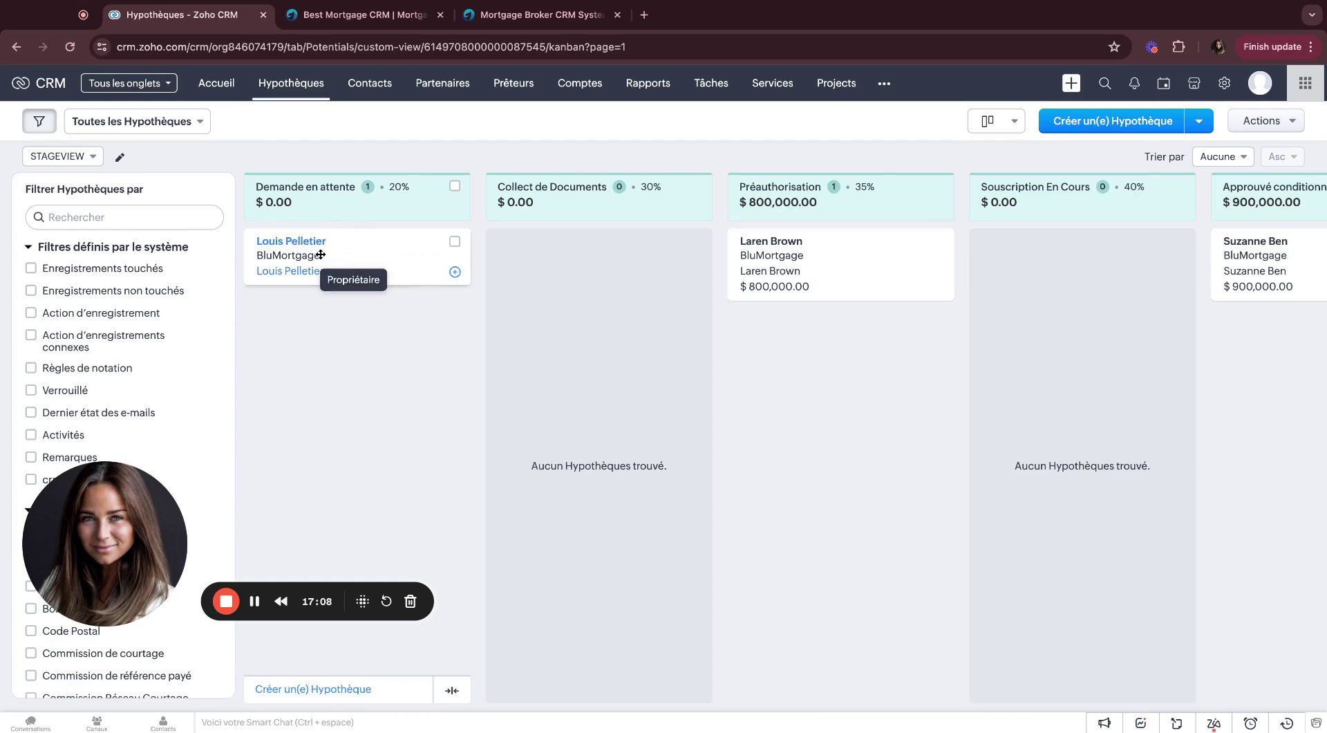
Step: Drag the pending deal through Collect de Documents and Préauthorisation into Souscription En Cours
{"action": "left_click_drag", "start_coordinate": [321, 254], "coordinate": [559, 262]}
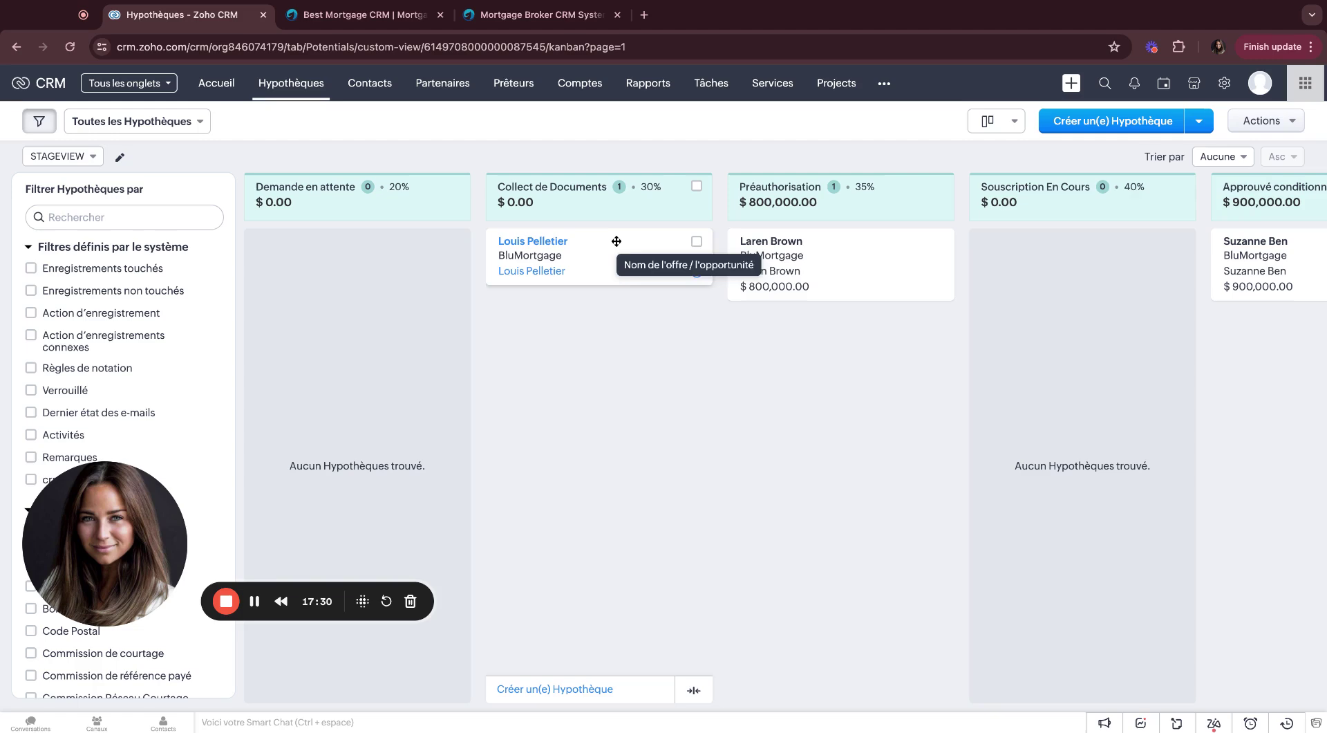
{"action": "left_click_drag", "start_coordinate": [605, 243], "coordinate": [836, 324]}
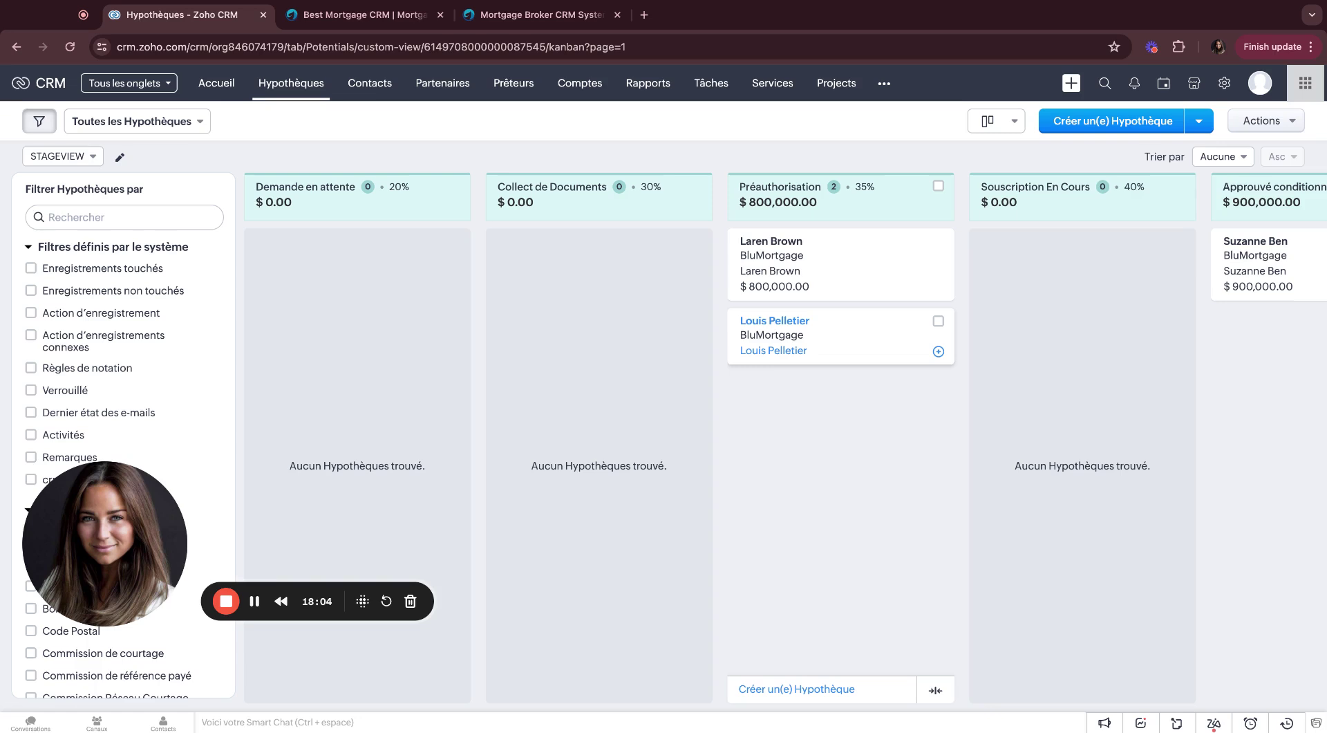
{"action": "left_click_drag", "start_coordinate": [790, 331], "coordinate": [1017, 277]}
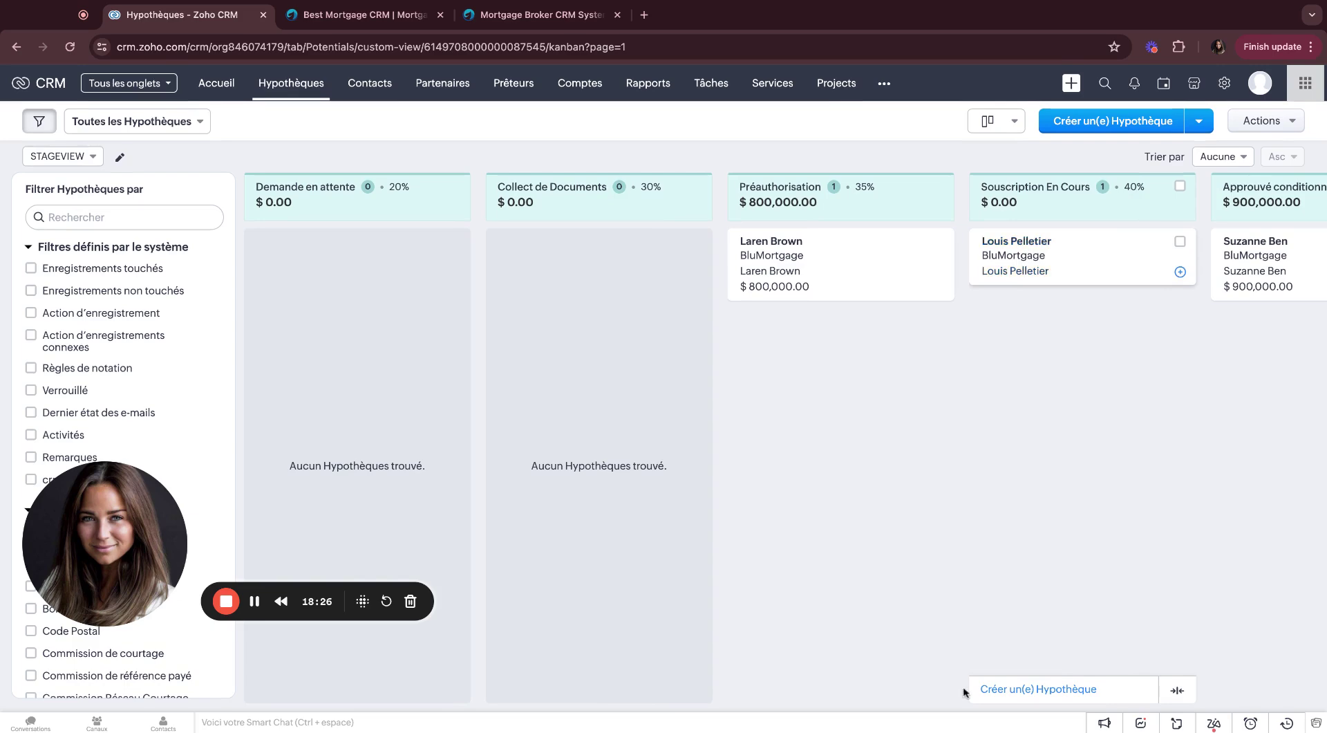
Step: Move the deal into Approuvé conditionnellement and open the Configuration settings page
{"action": "scroll", "coordinate": [957, 689], "scroll_direction": "right", "scroll_amount": 2}
{"action": "scroll", "coordinate": [956, 689], "scroll_direction": "right", "scroll_amount": 2}
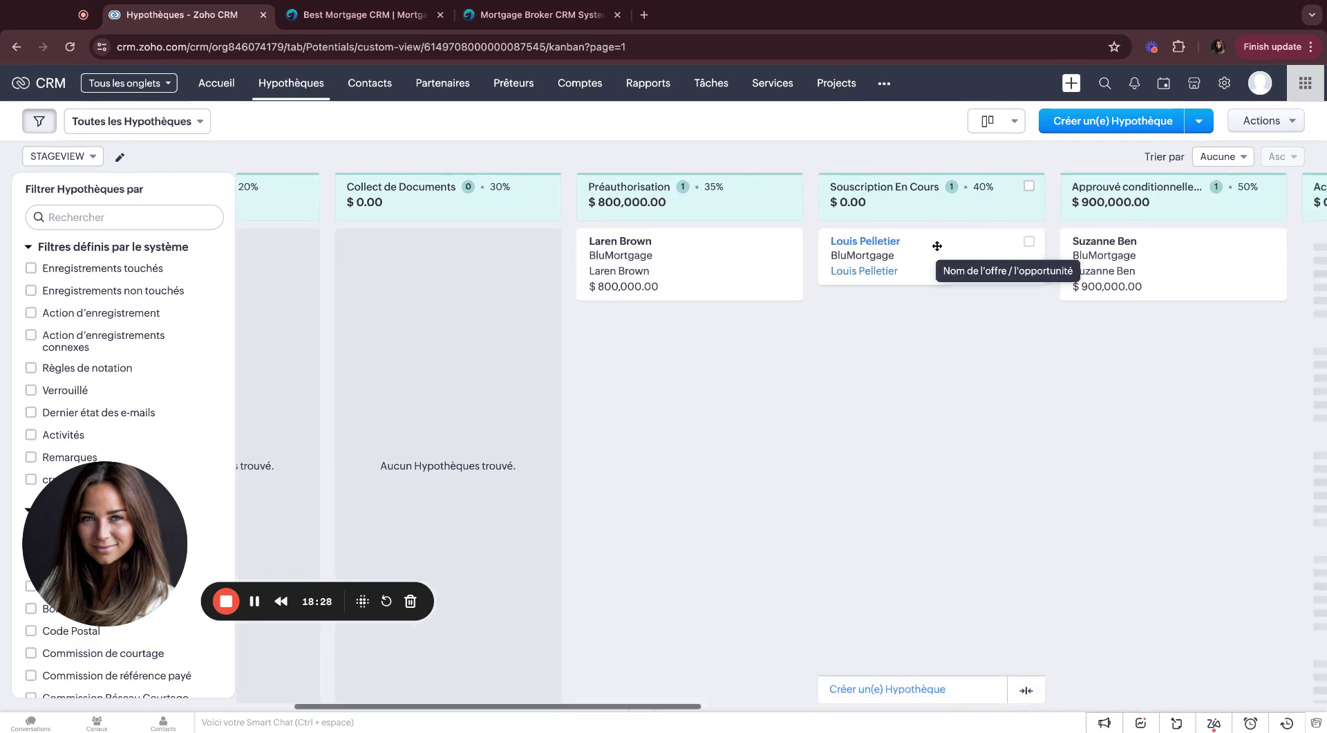
{"action": "left_click_drag", "start_coordinate": [935, 246], "coordinate": [1184, 327]}
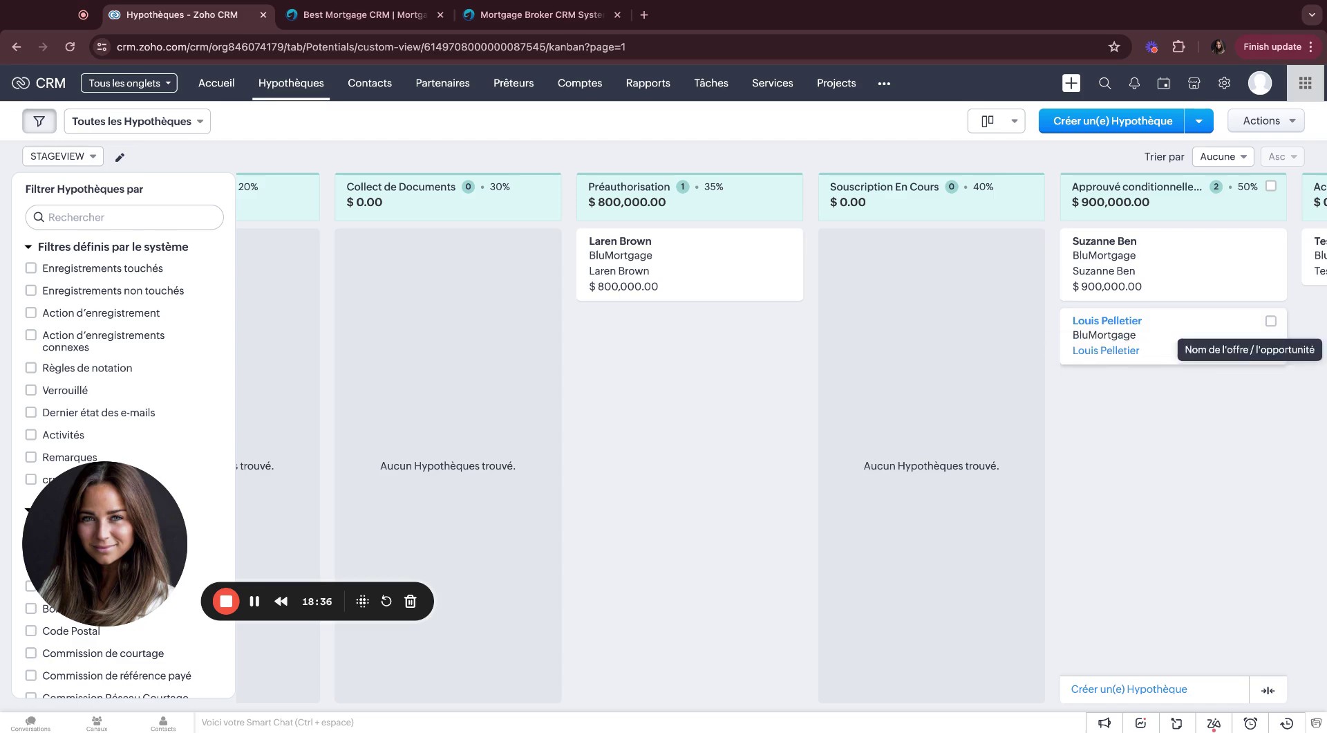
{"action": "left_click", "coordinate": [1226, 84]}
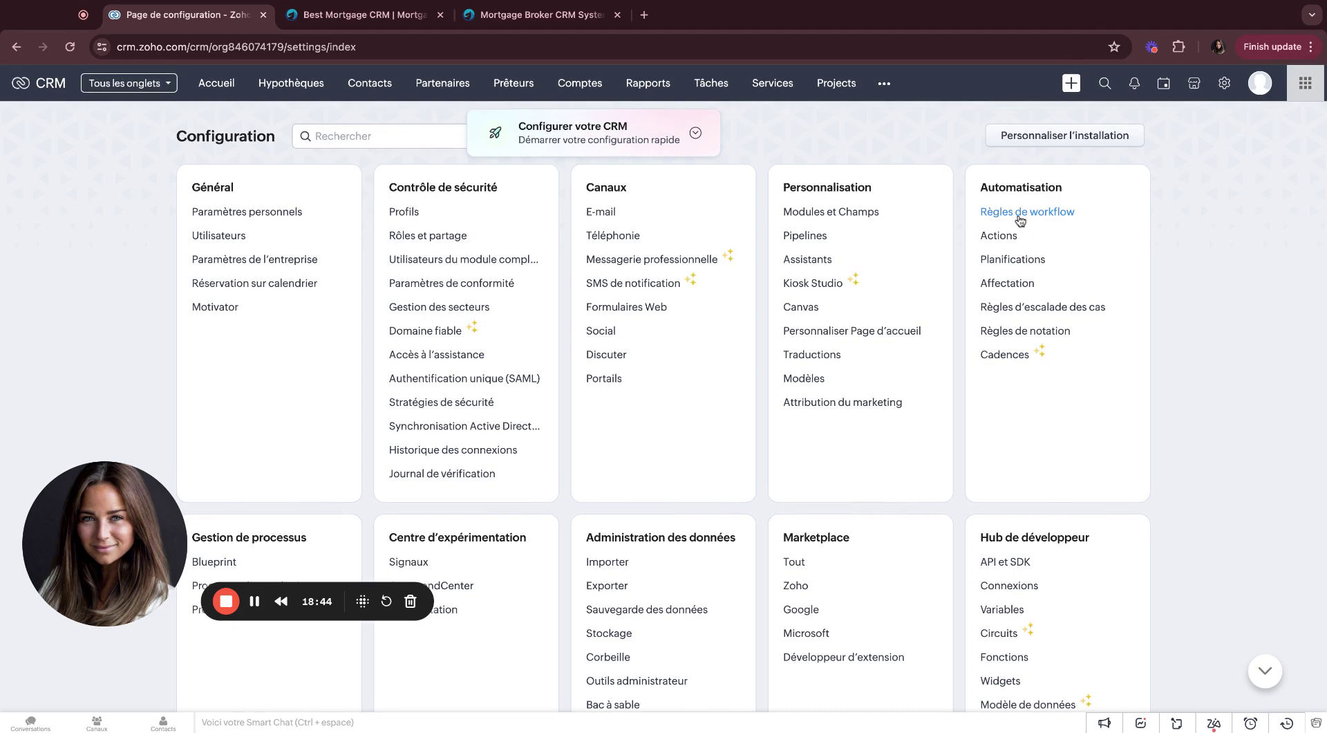
Step: Filter workflow rules to Hypothèques and open the BLU011 Underwriting In Progress Emails - External rule
{"action": "left_click", "coordinate": [1020, 212]}
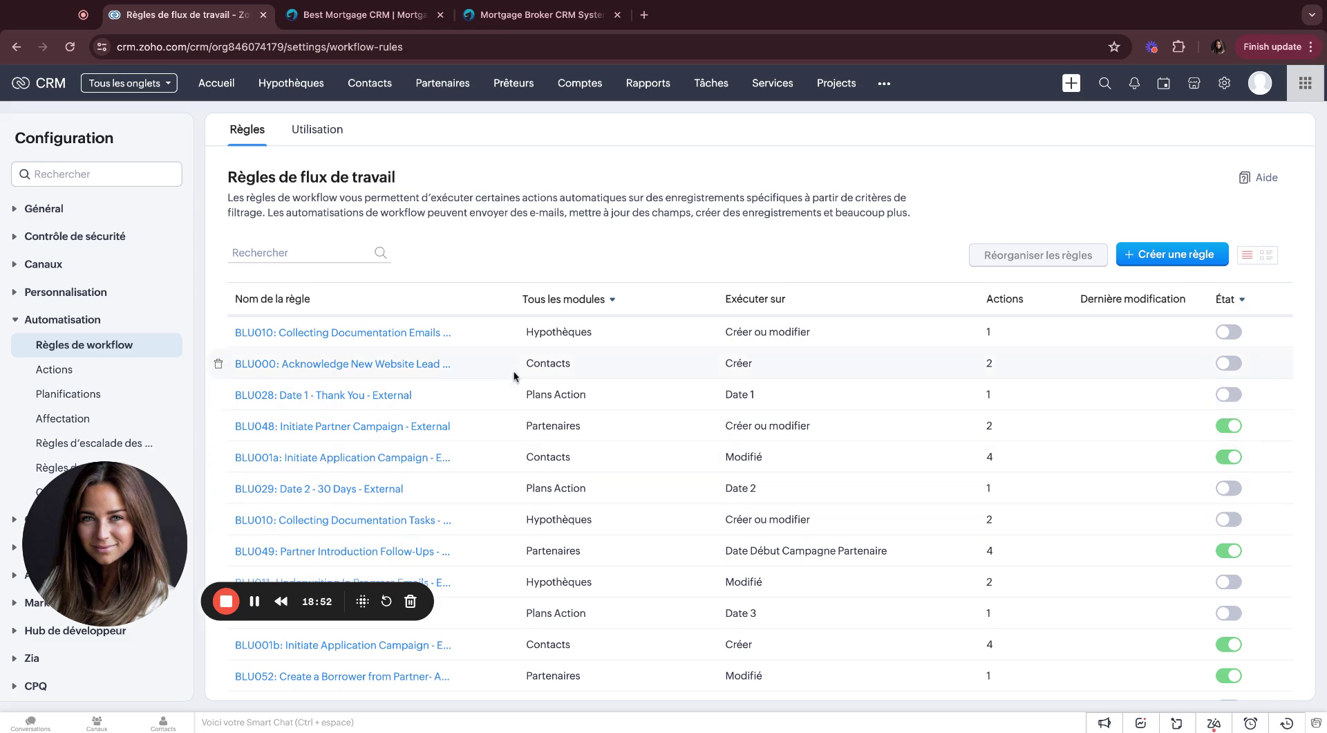
{"action": "scroll", "coordinate": [513, 371], "scroll_direction": "down", "scroll_amount": 4}
{"action": "scroll", "coordinate": [512, 380], "scroll_direction": "down", "scroll_amount": 10}
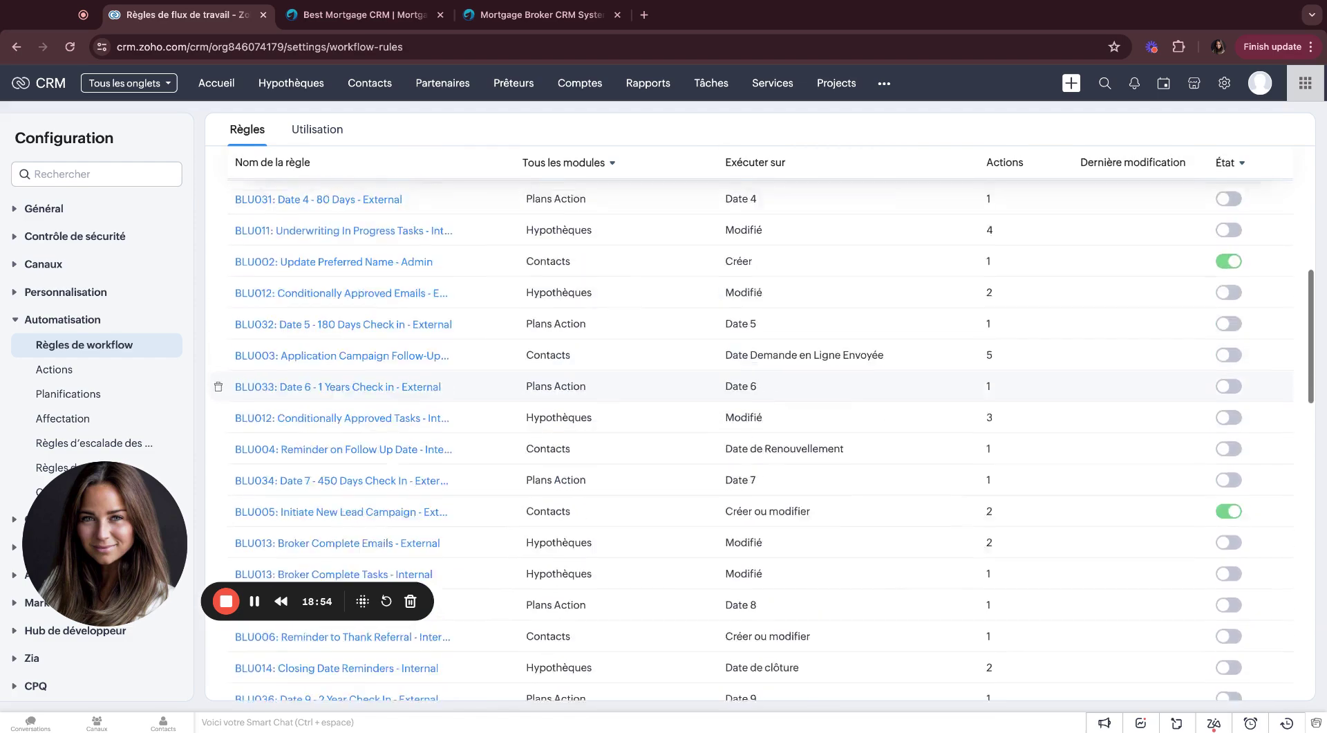
{"action": "scroll", "coordinate": [526, 360], "scroll_direction": "up", "scroll_amount": 15}
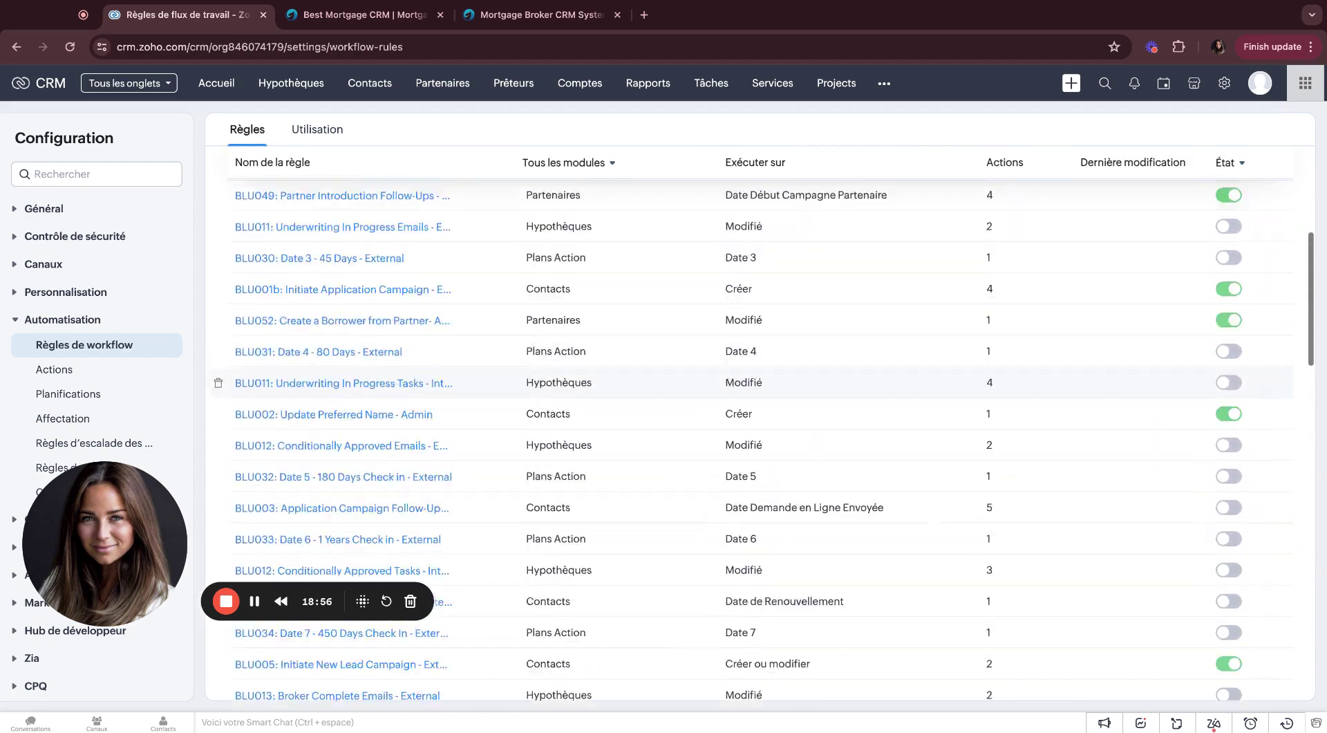
{"action": "left_click", "coordinate": [546, 304]}
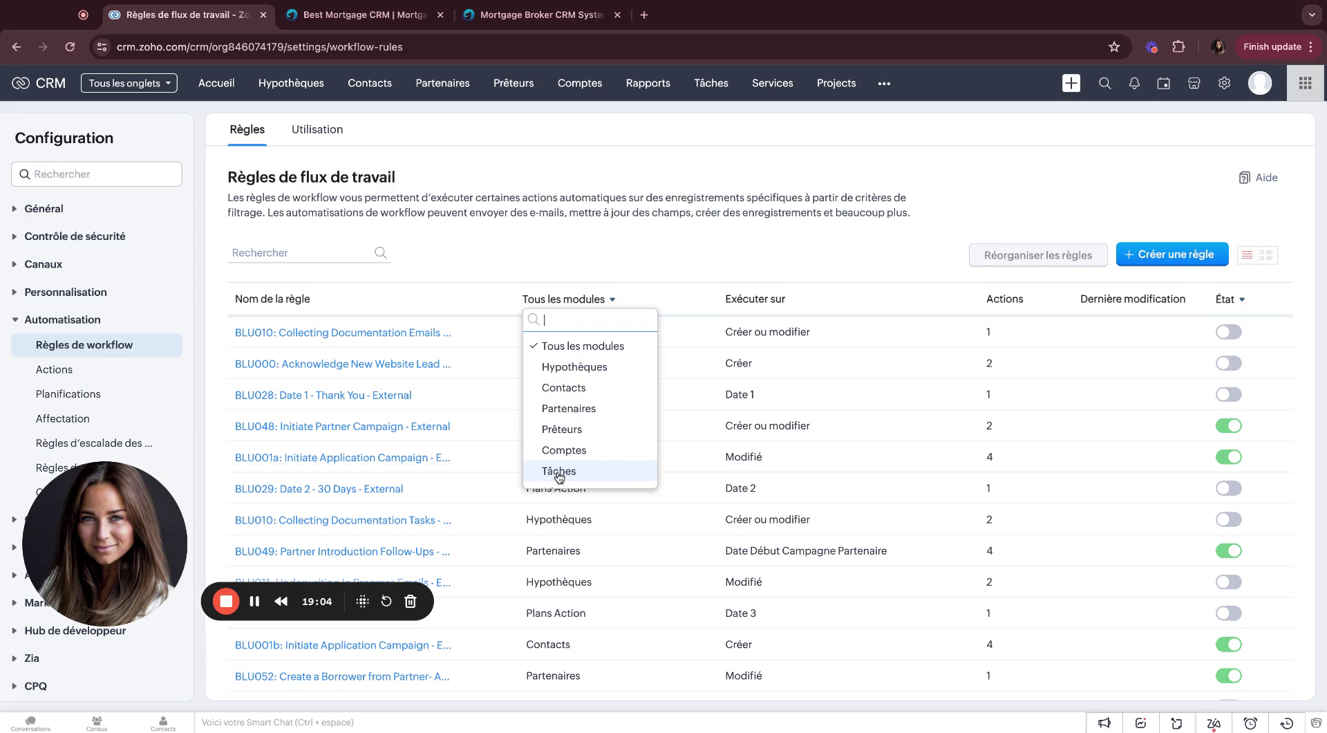
{"action": "left_click", "coordinate": [571, 371]}
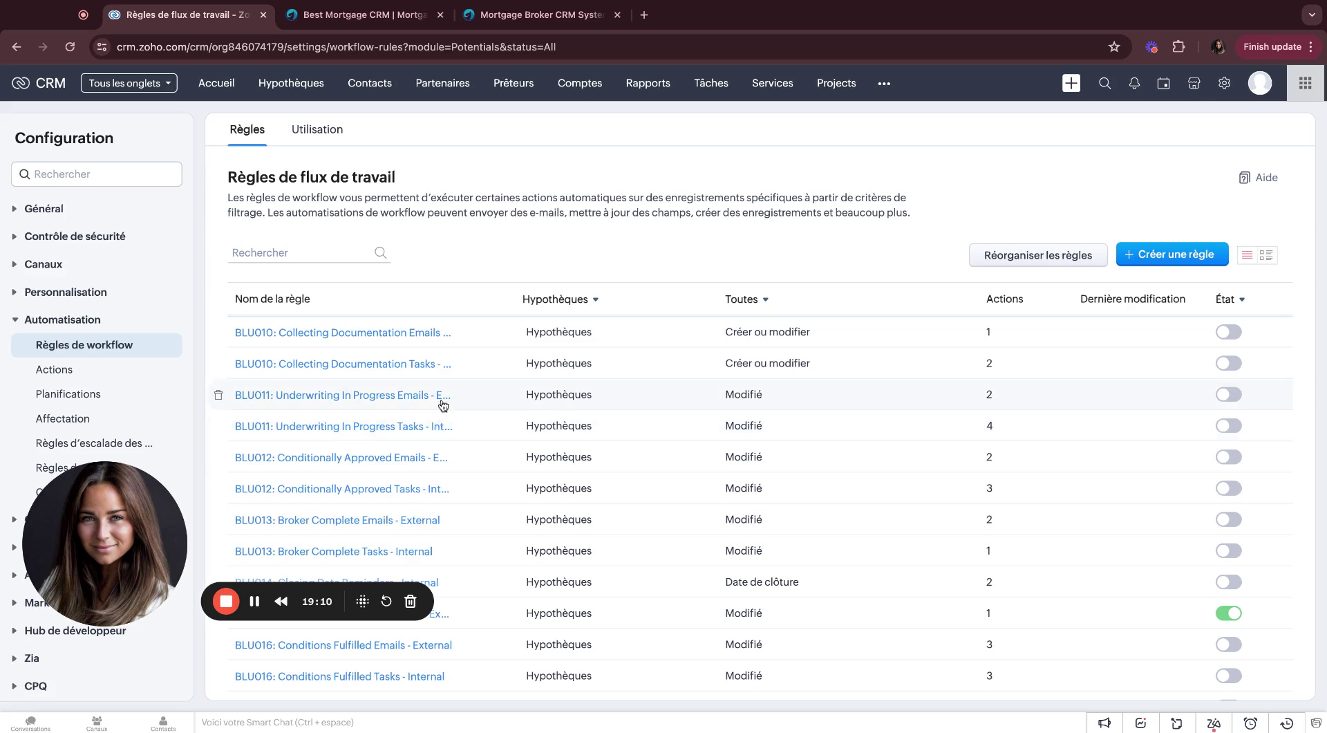
{"action": "mouse_move", "coordinate": [387, 402]}
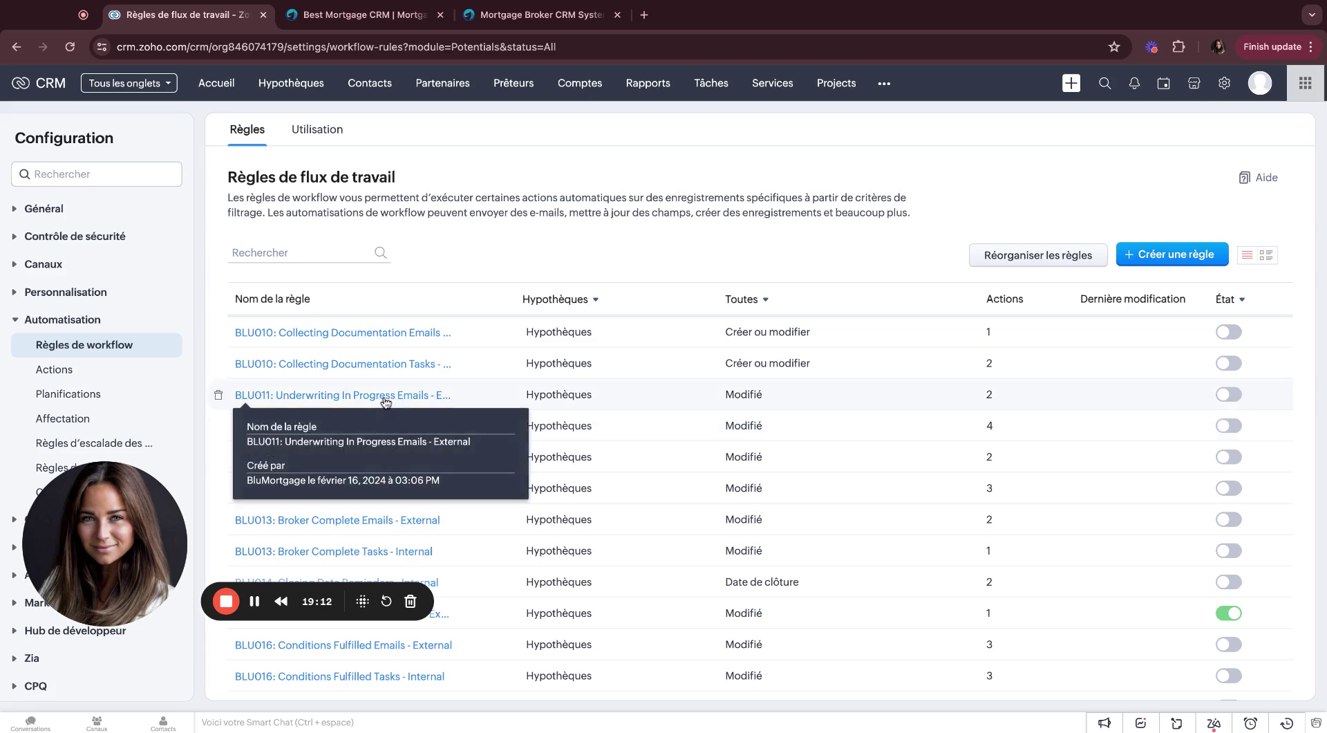
{"action": "left_click", "coordinate": [386, 397]}
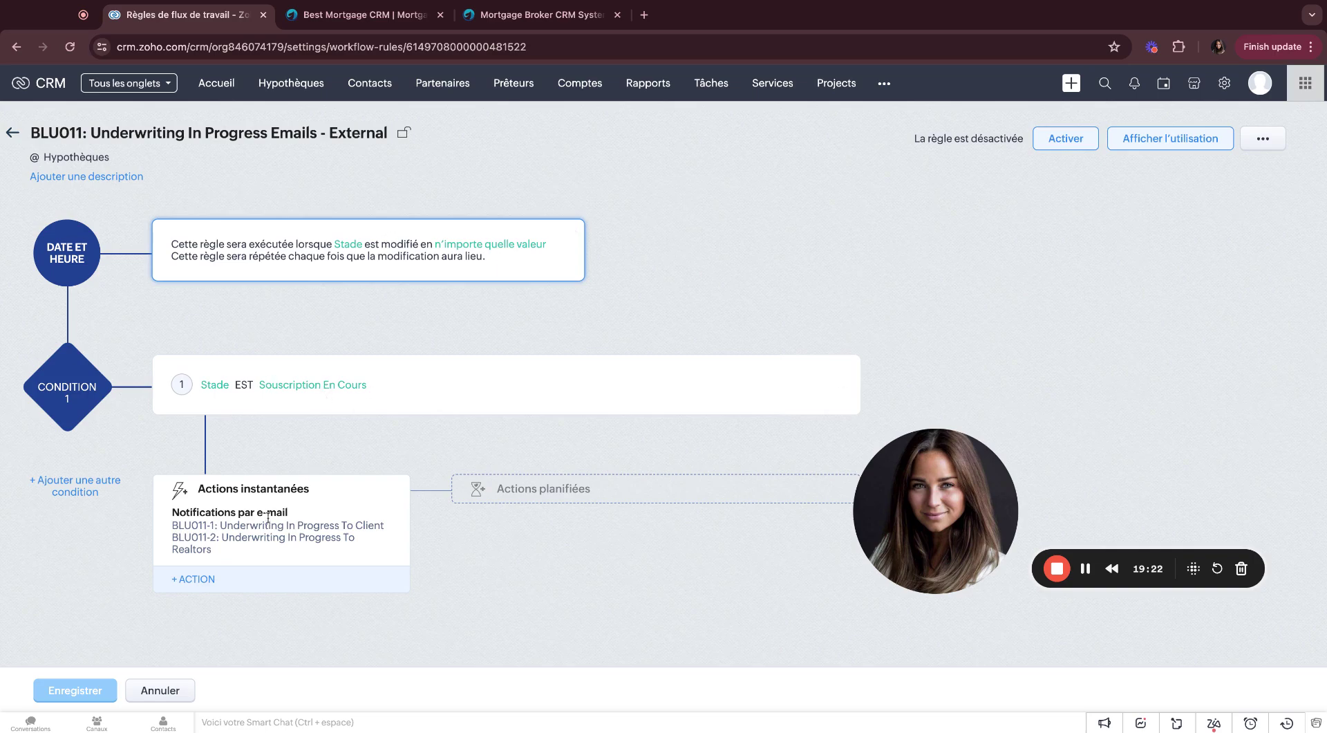
Step: Preview the BLU011-2 realtor e-mail template, close it, and return to the Accueil dashboard
{"action": "left_click", "coordinate": [289, 535]}
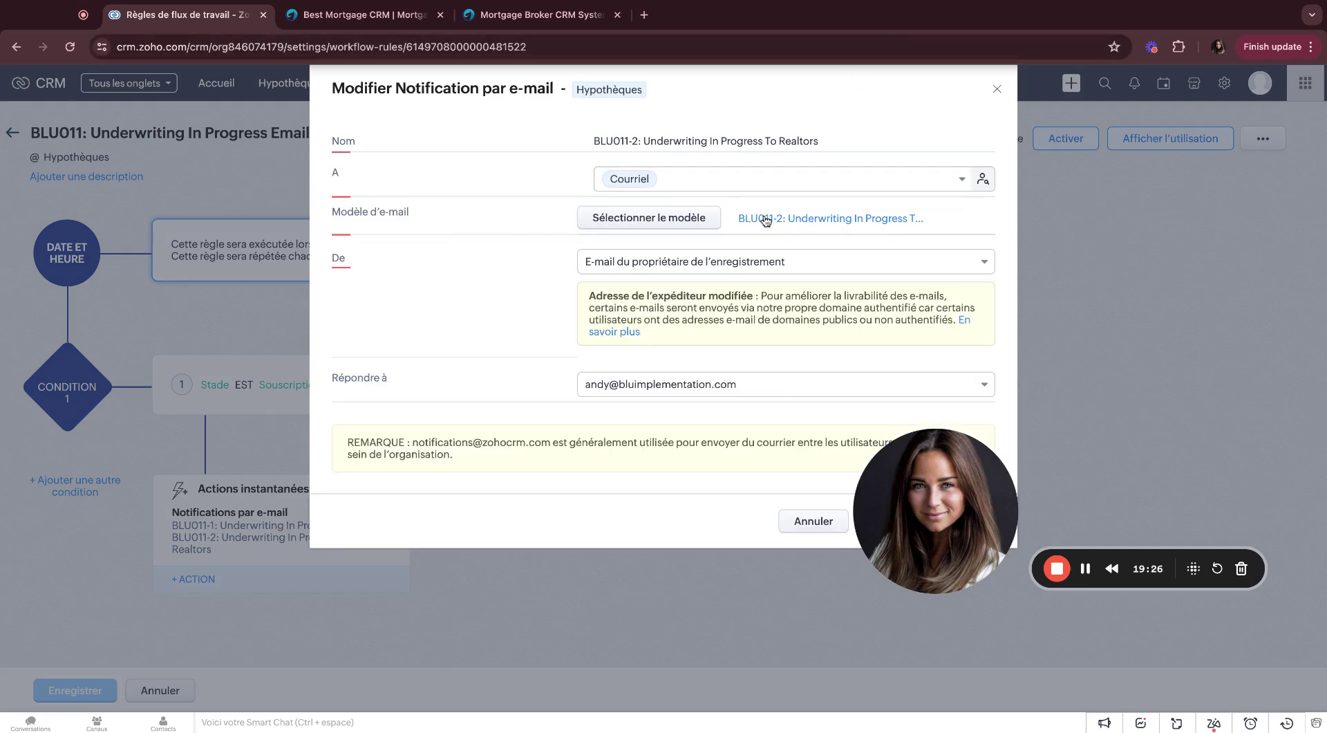
{"action": "left_click", "coordinate": [571, 230]}
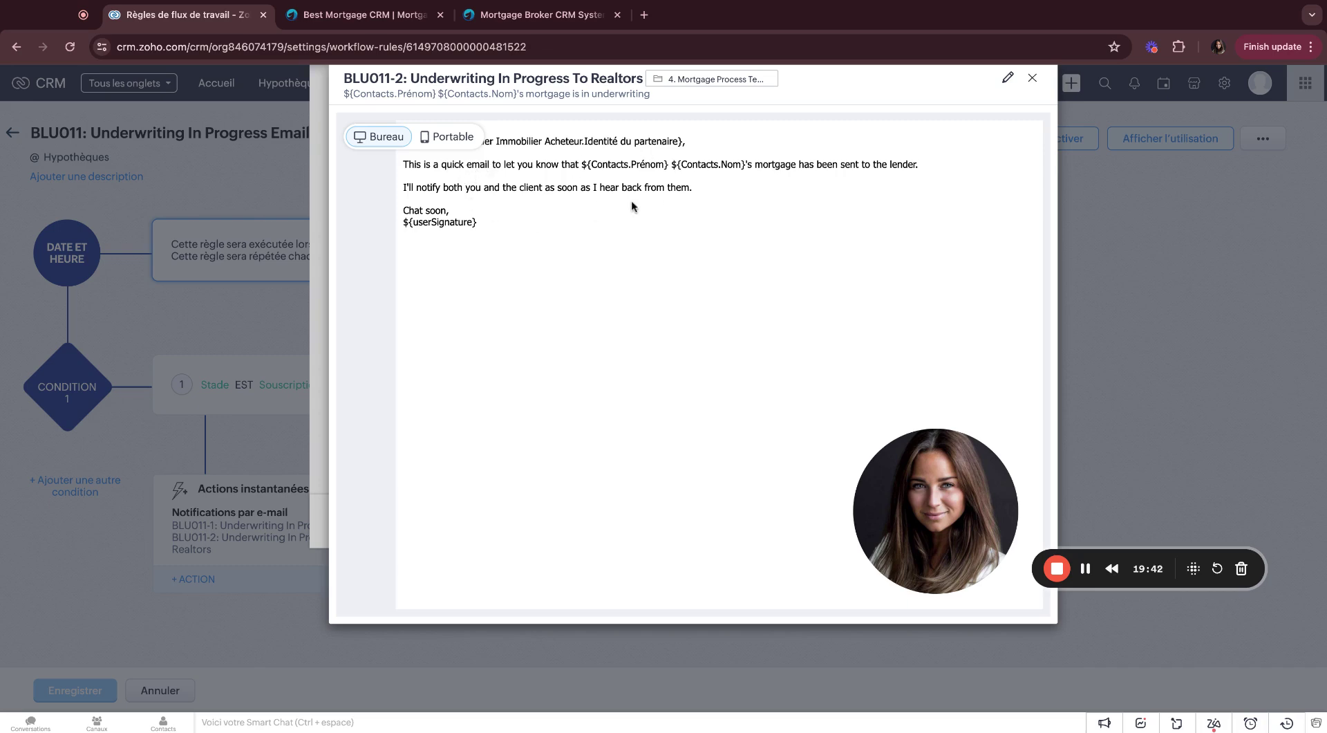
{"action": "left_click", "coordinate": [1038, 82]}
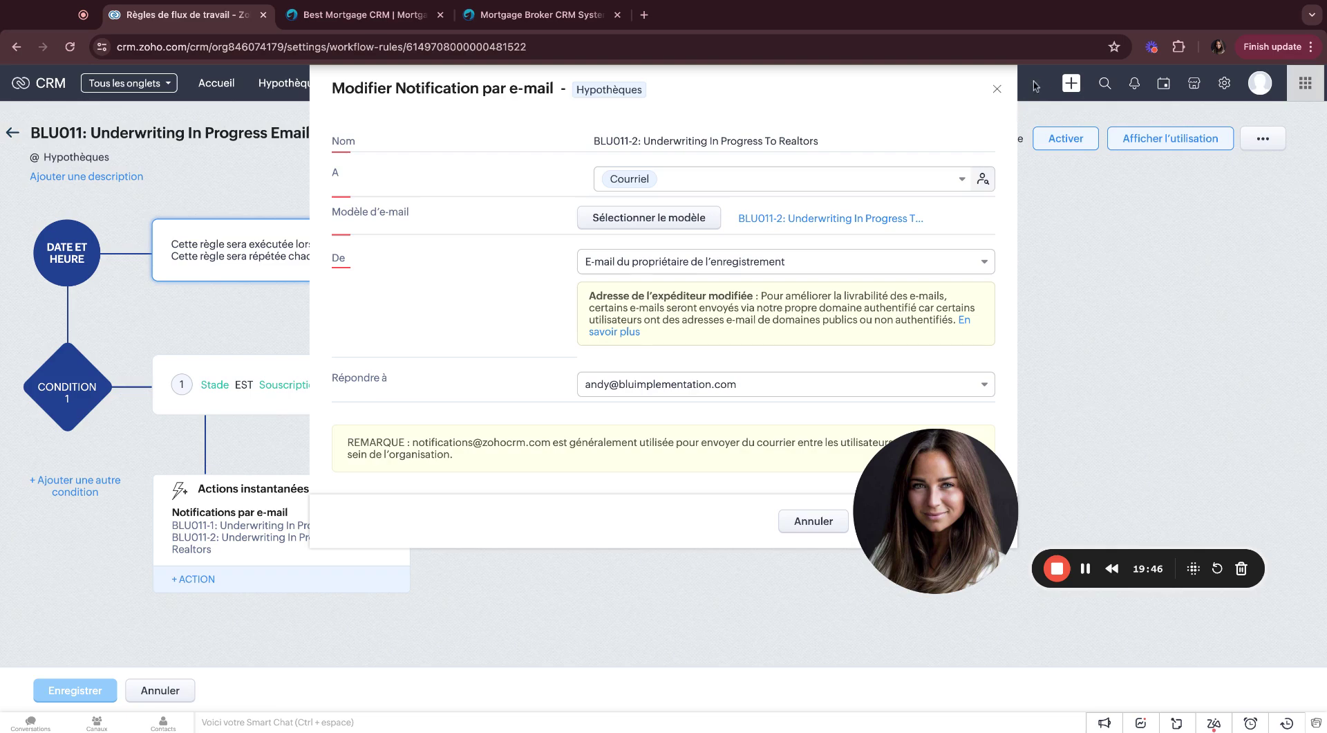
{"action": "left_click", "coordinate": [999, 90]}
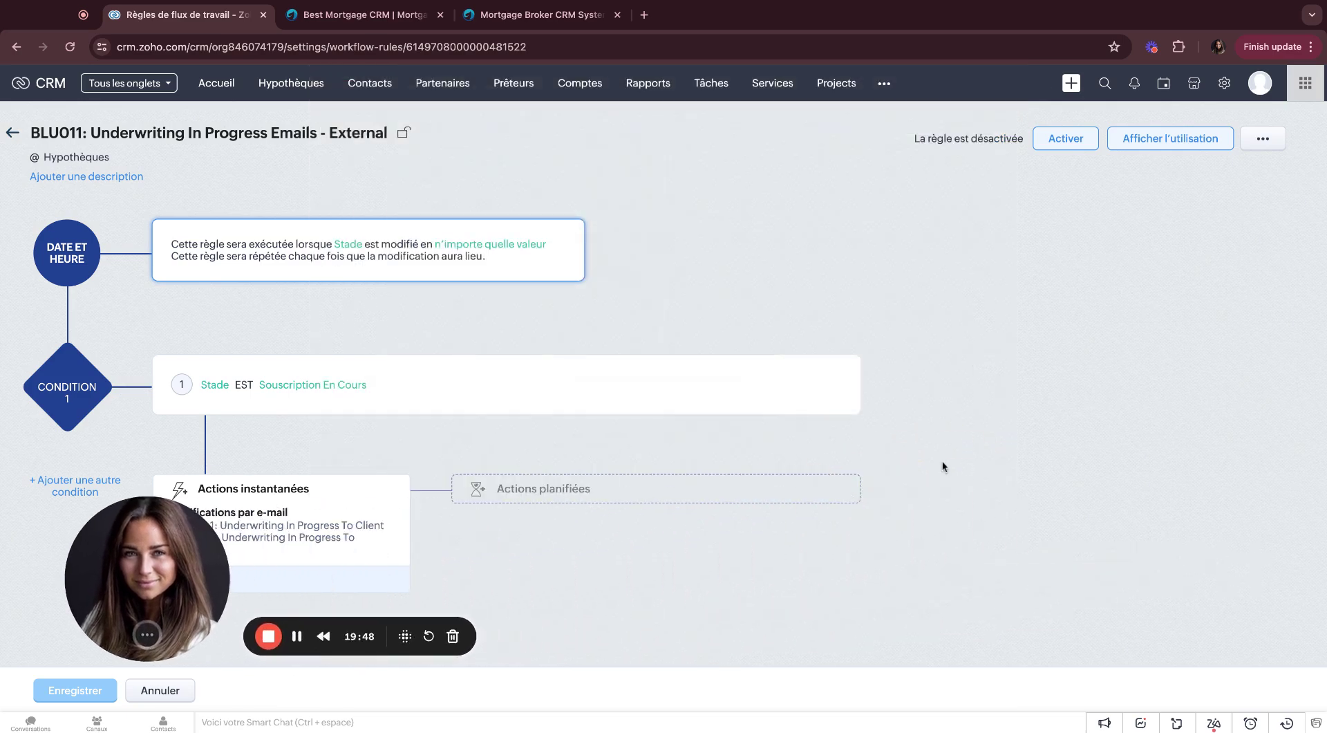
{"action": "left_click", "coordinate": [225, 85]}
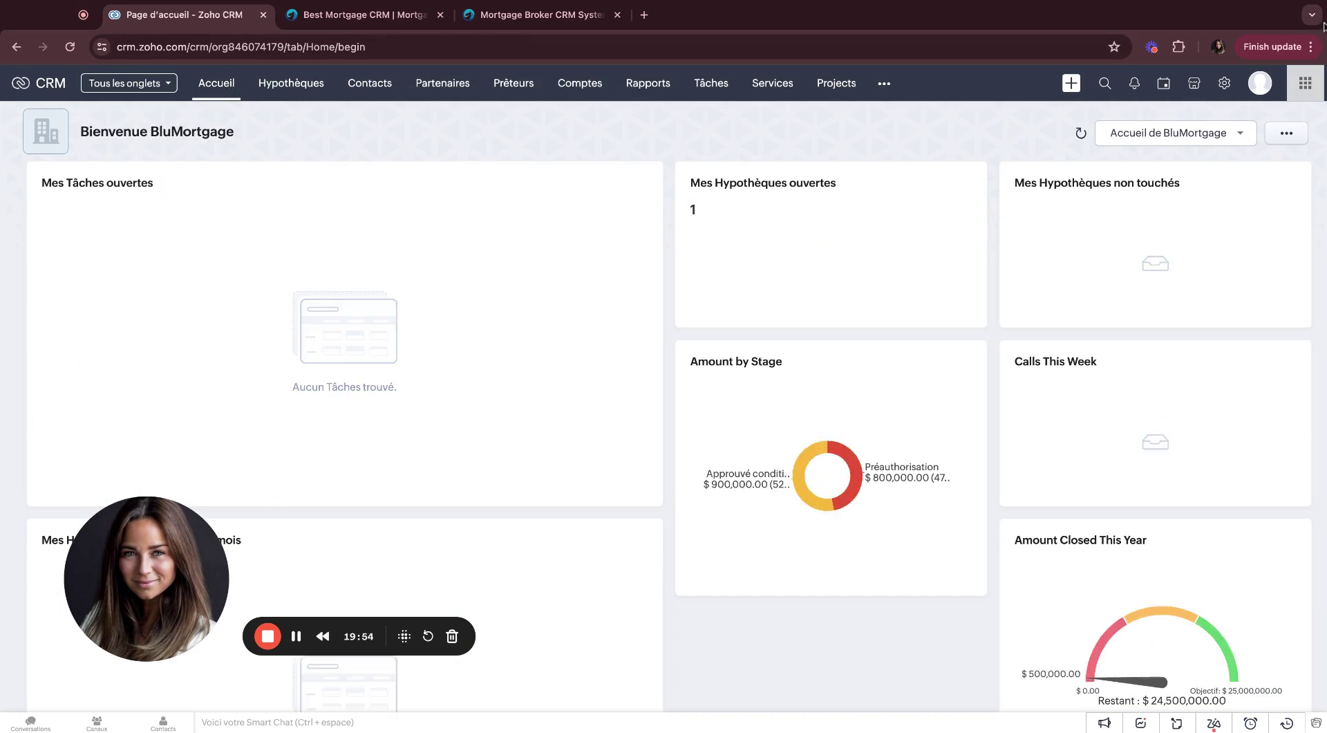
Step: Open the client's $500,000 mortgage record from the Hypothèque Déboursée column
{"action": "left_click", "coordinate": [1228, 85]}
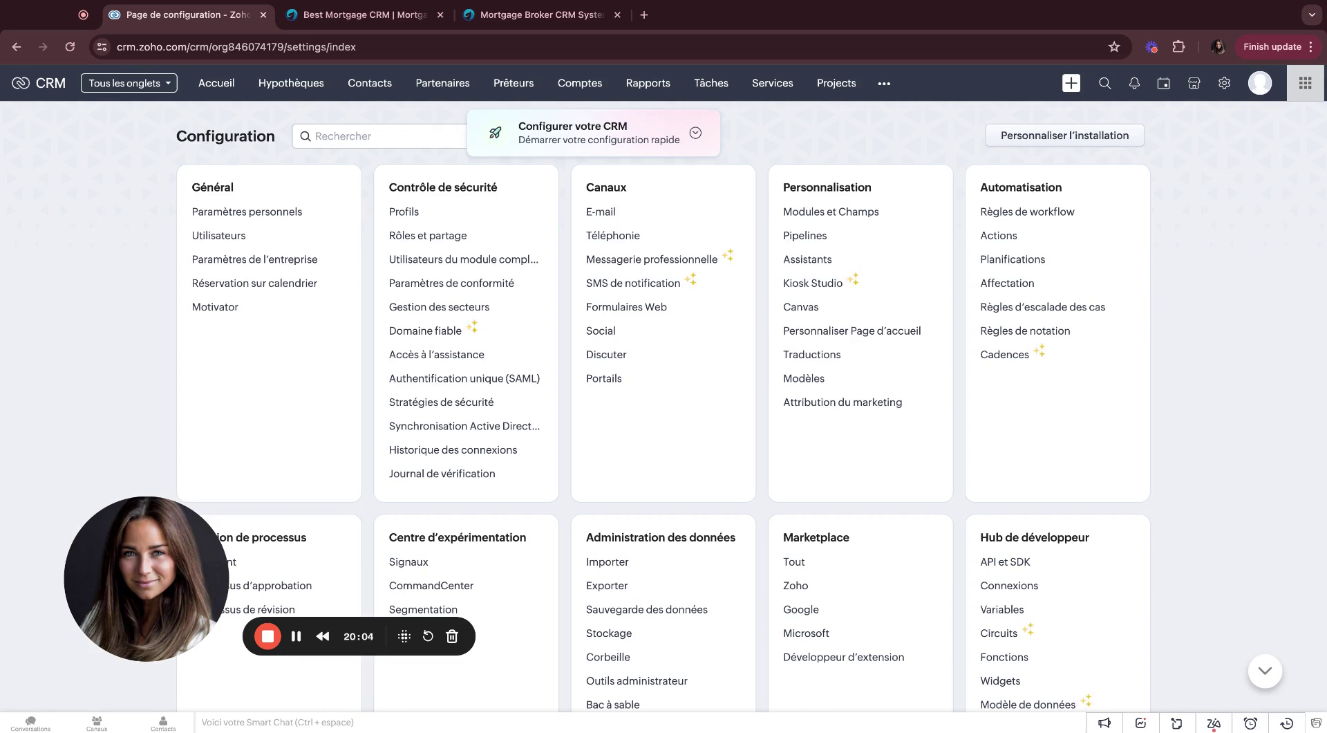
{"action": "left_click", "coordinate": [309, 84]}
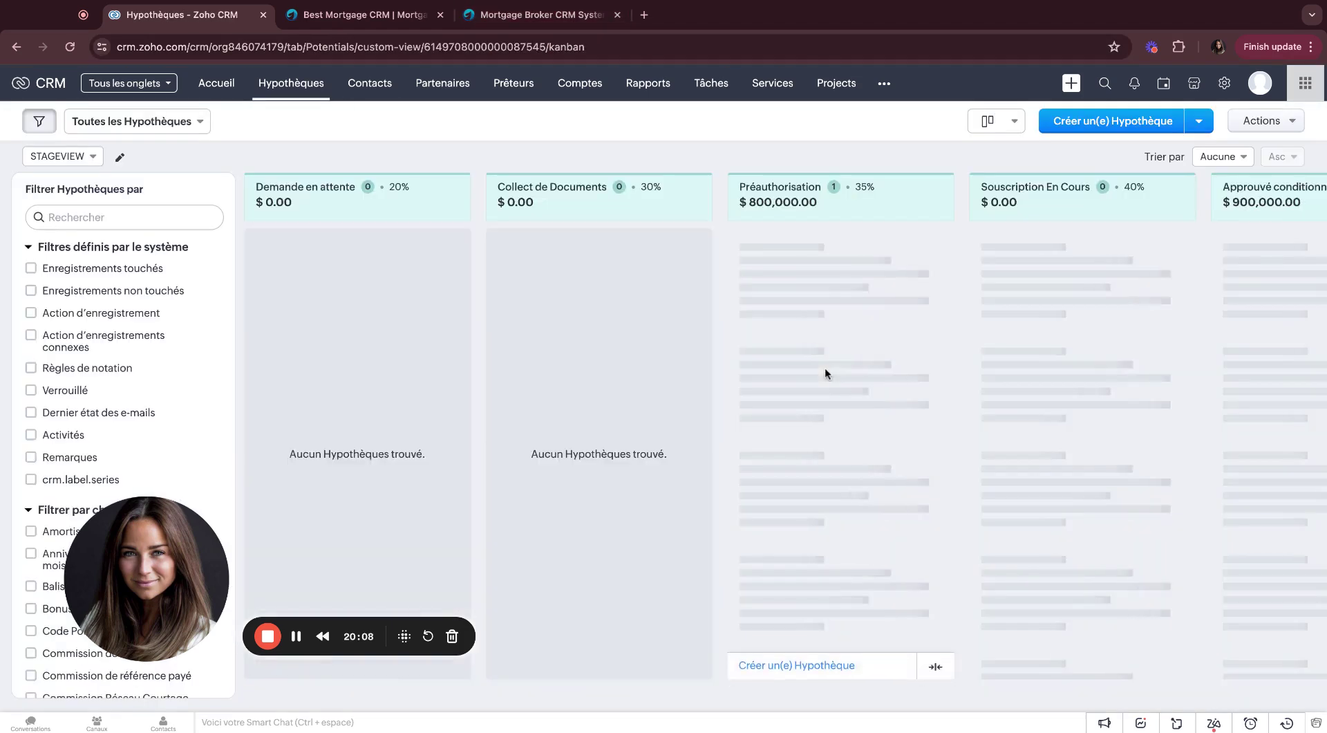
{"action": "scroll", "coordinate": [817, 646], "scroll_direction": "right", "scroll_amount": 10}
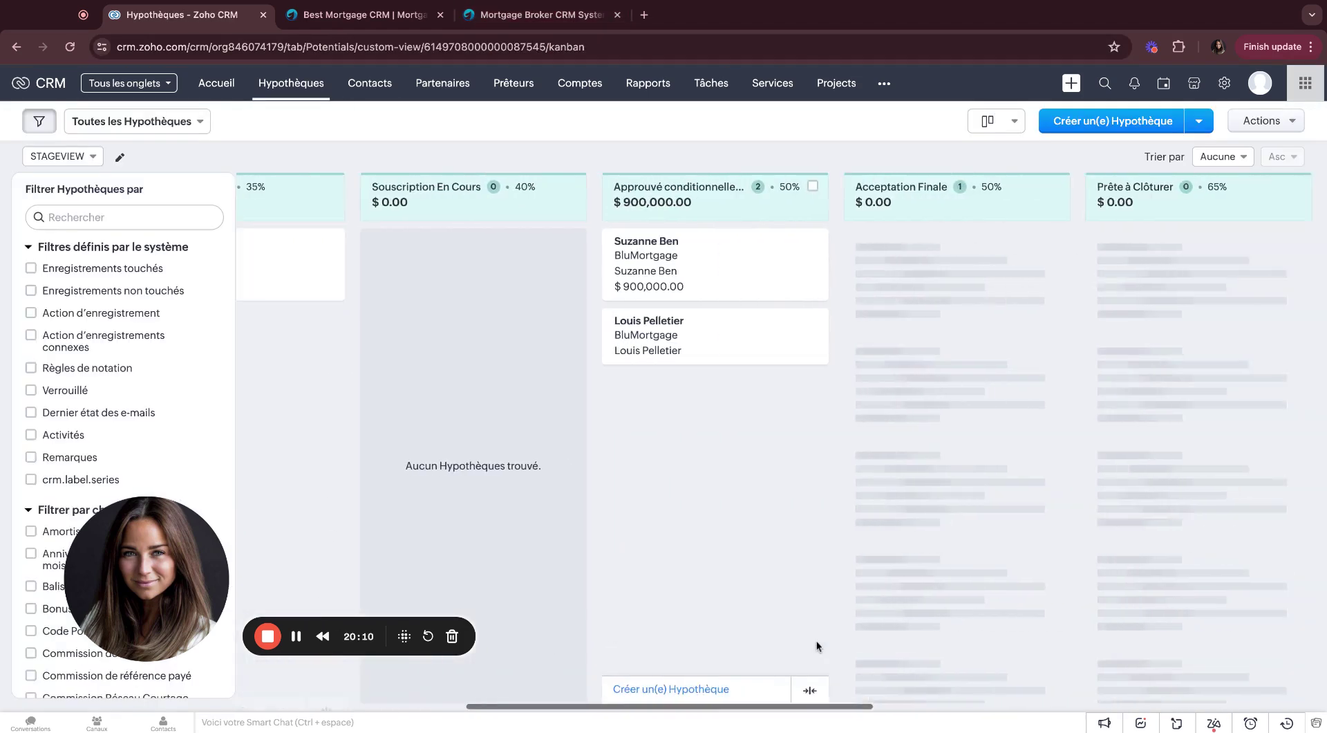
{"action": "scroll", "coordinate": [815, 640], "scroll_direction": "right", "scroll_amount": 2}
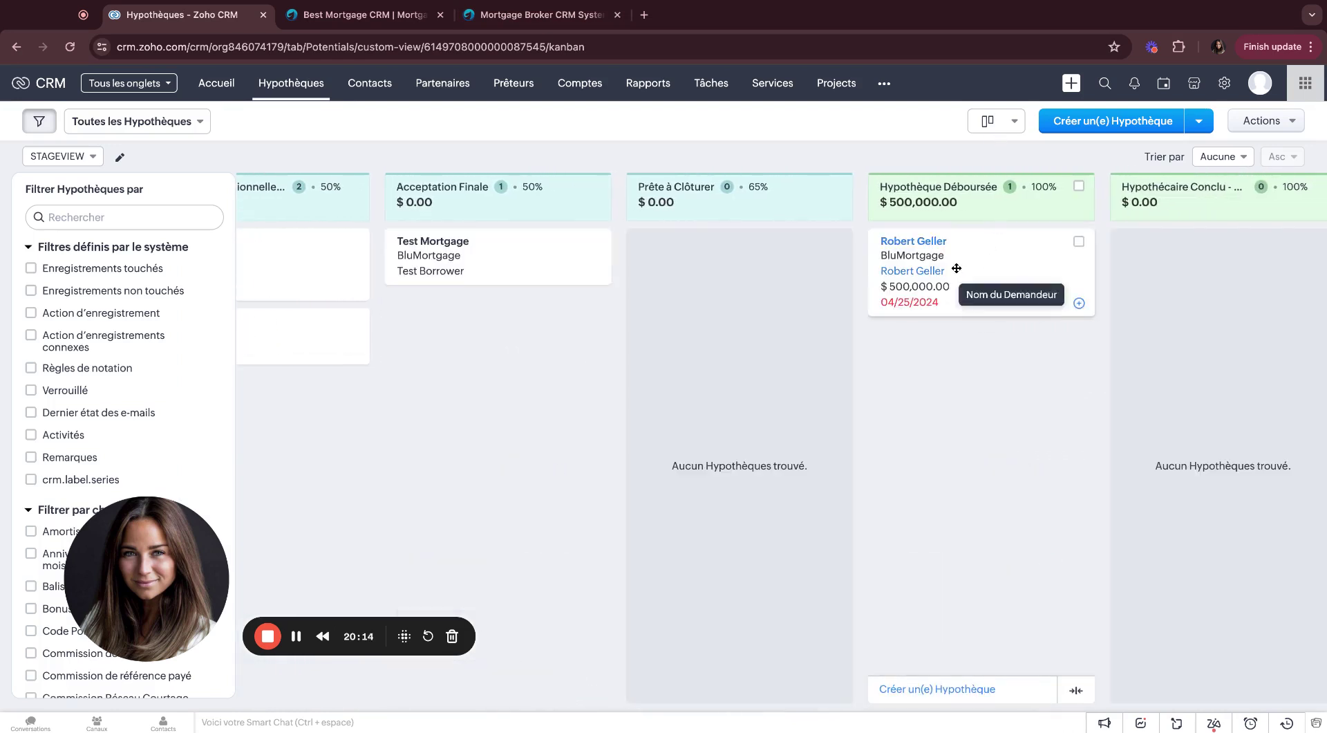
{"action": "left_click", "coordinate": [911, 243]}
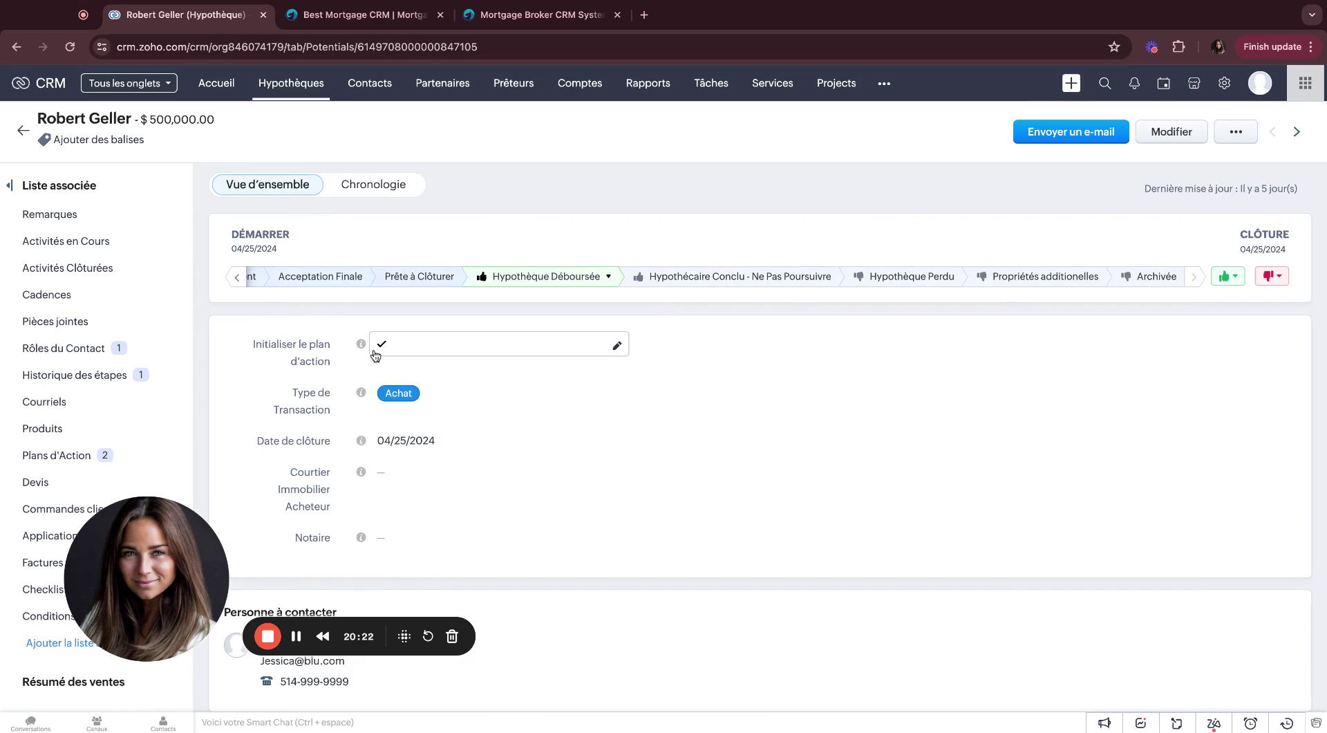
Step: Review the client's post-close action plan dates, then return to the Accueil dashboard
{"action": "left_click", "coordinate": [90, 456]}
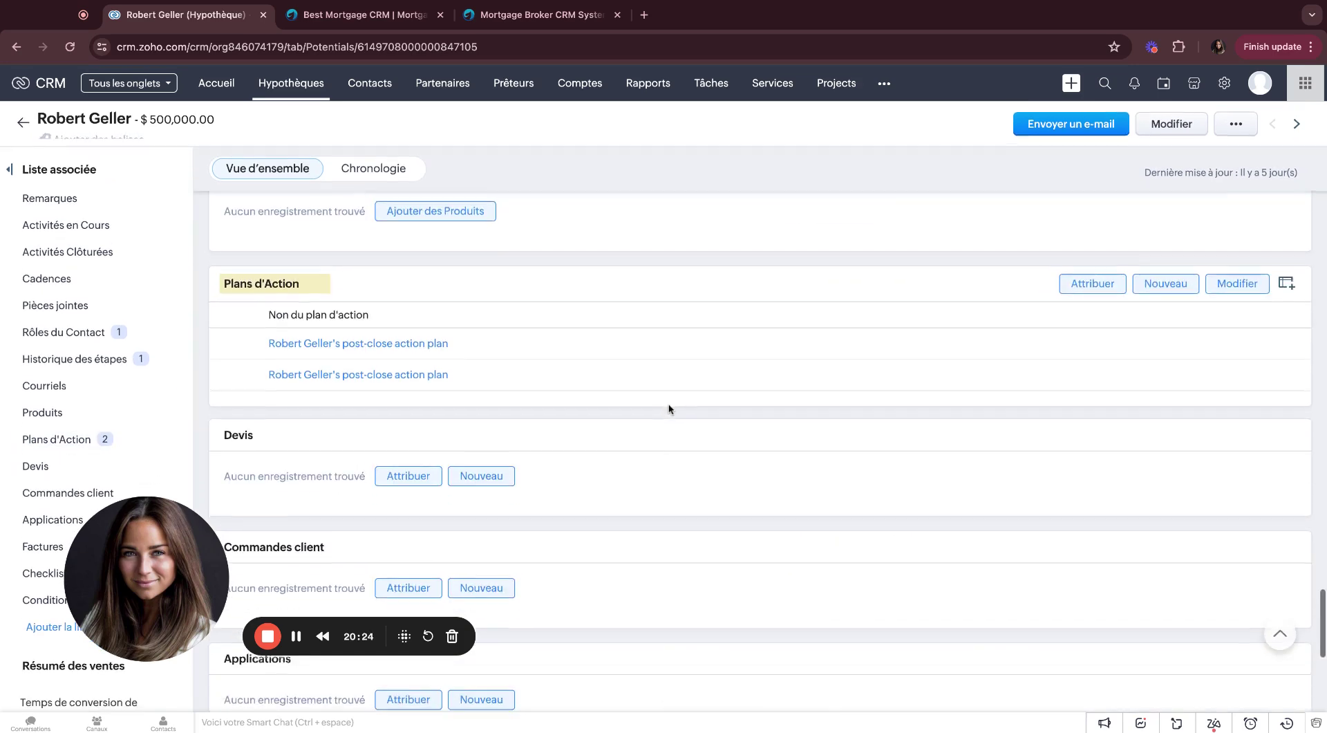
{"action": "left_click", "coordinate": [379, 342]}
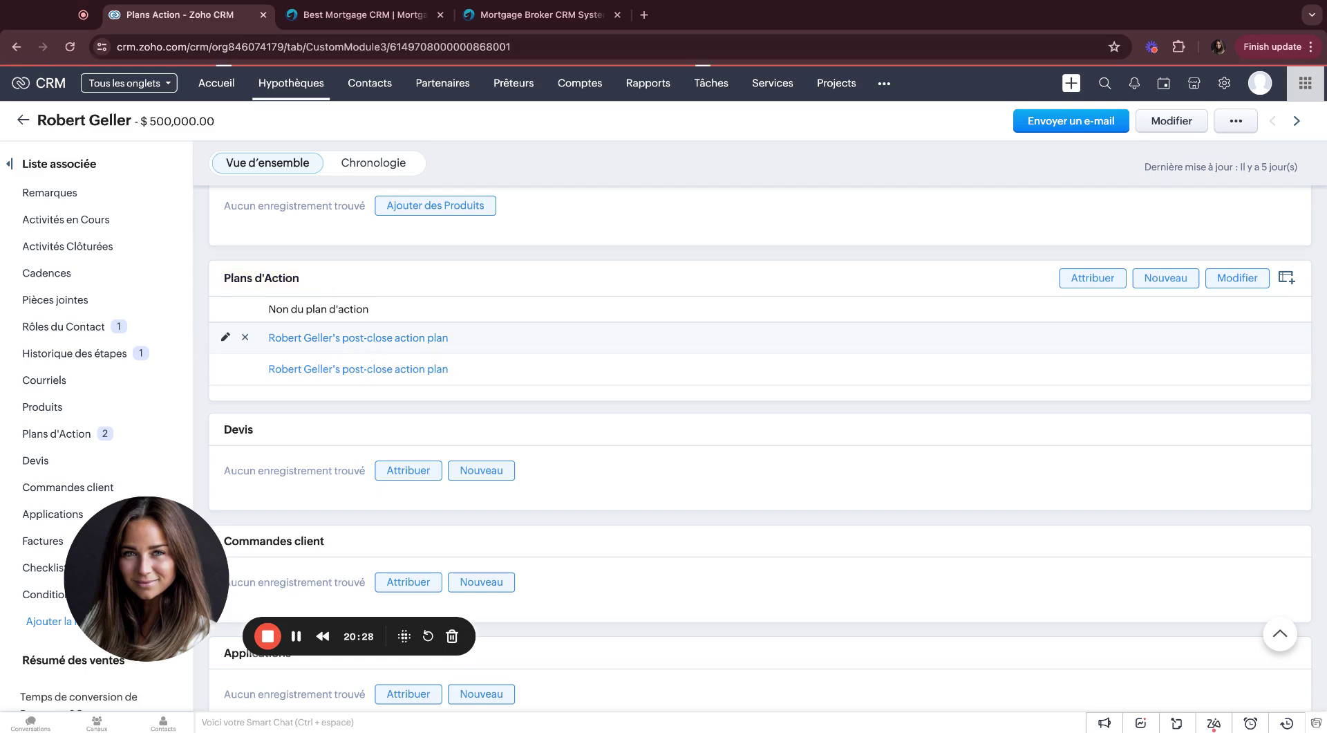
{"action": "scroll", "coordinate": [458, 410], "scroll_direction": "down", "scroll_amount": 5}
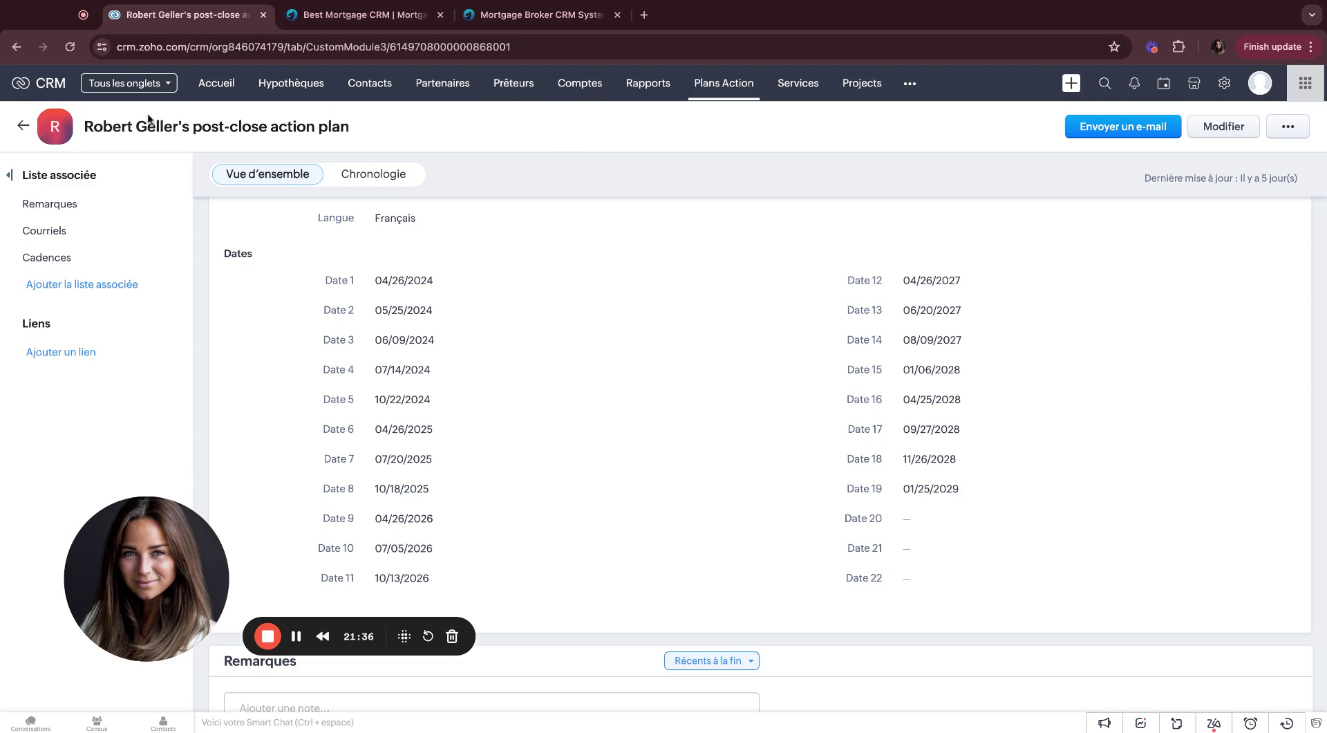
{"action": "left_click", "coordinate": [213, 92]}
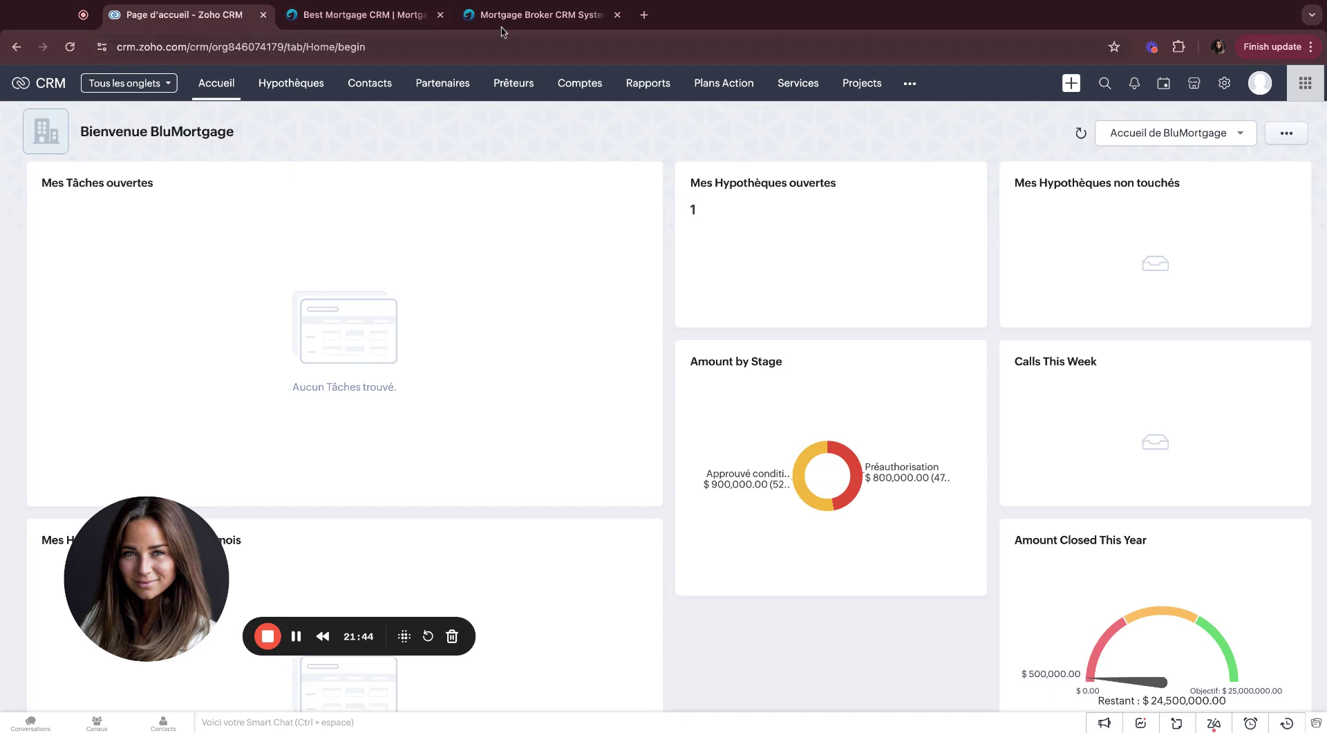
{"action": "left_click", "coordinate": [532, 14]}
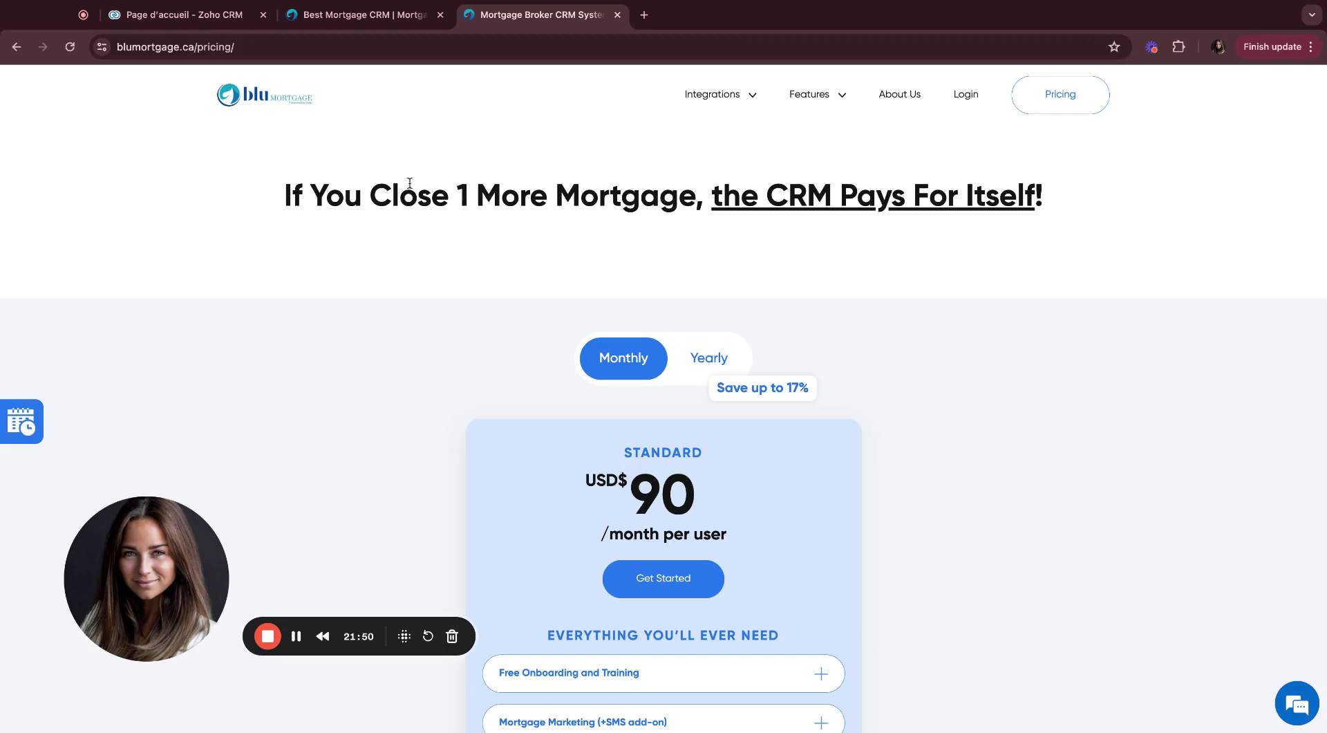
{"action": "scroll", "coordinate": [455, 352], "scroll_direction": "down", "scroll_amount": 3}
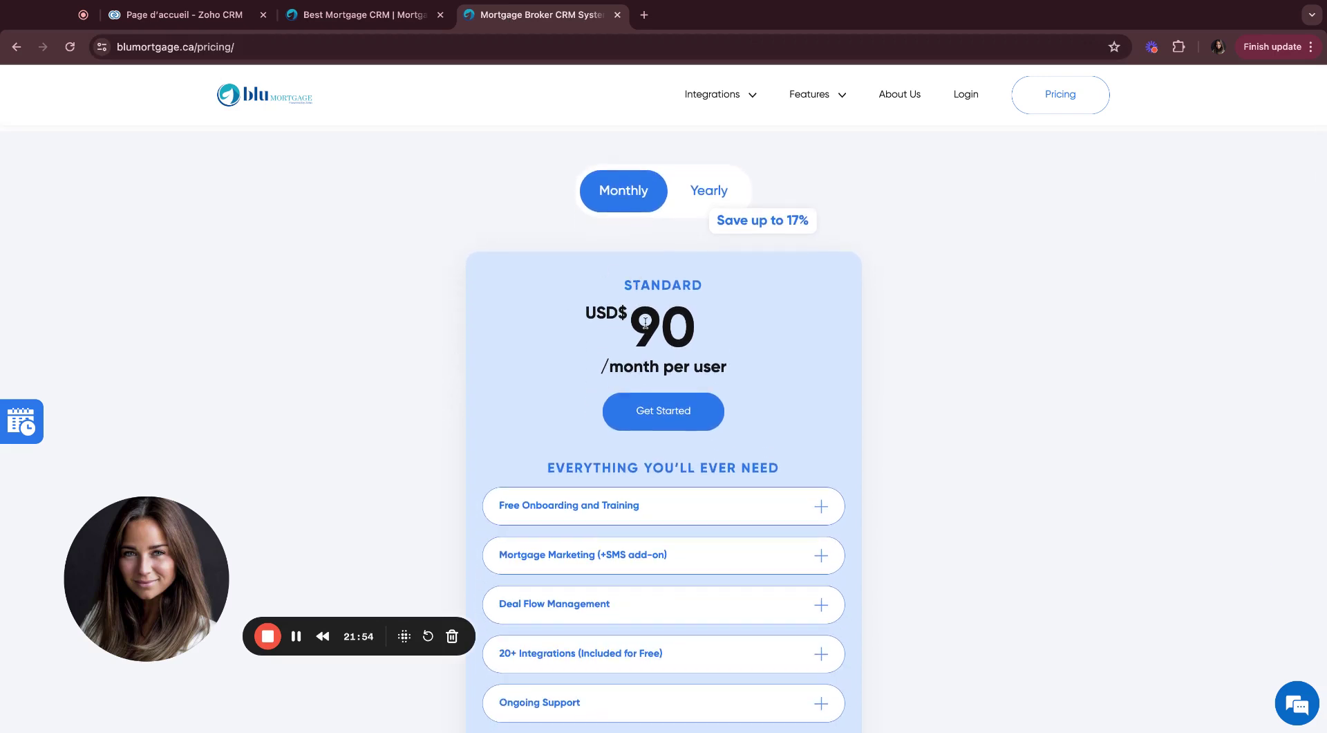
{"action": "left_click", "coordinate": [685, 201]}
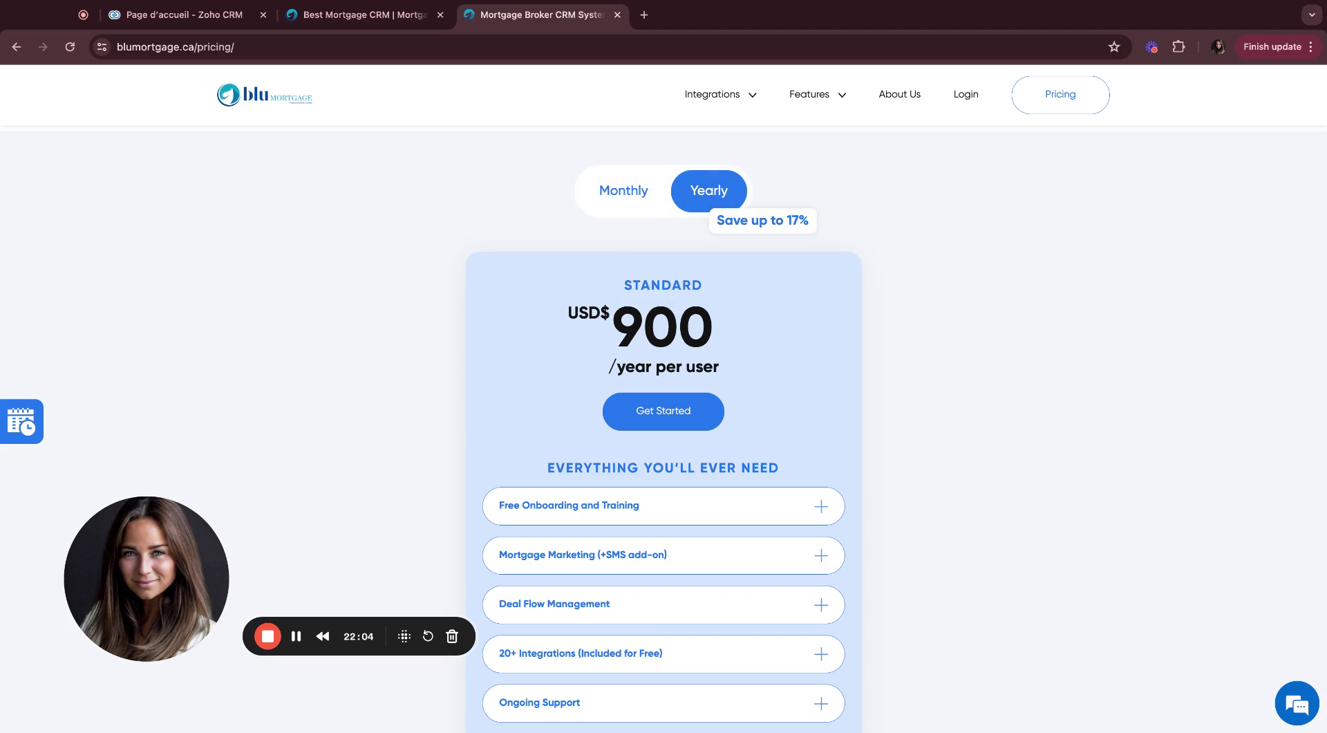
{"action": "left_click", "coordinate": [624, 197]}
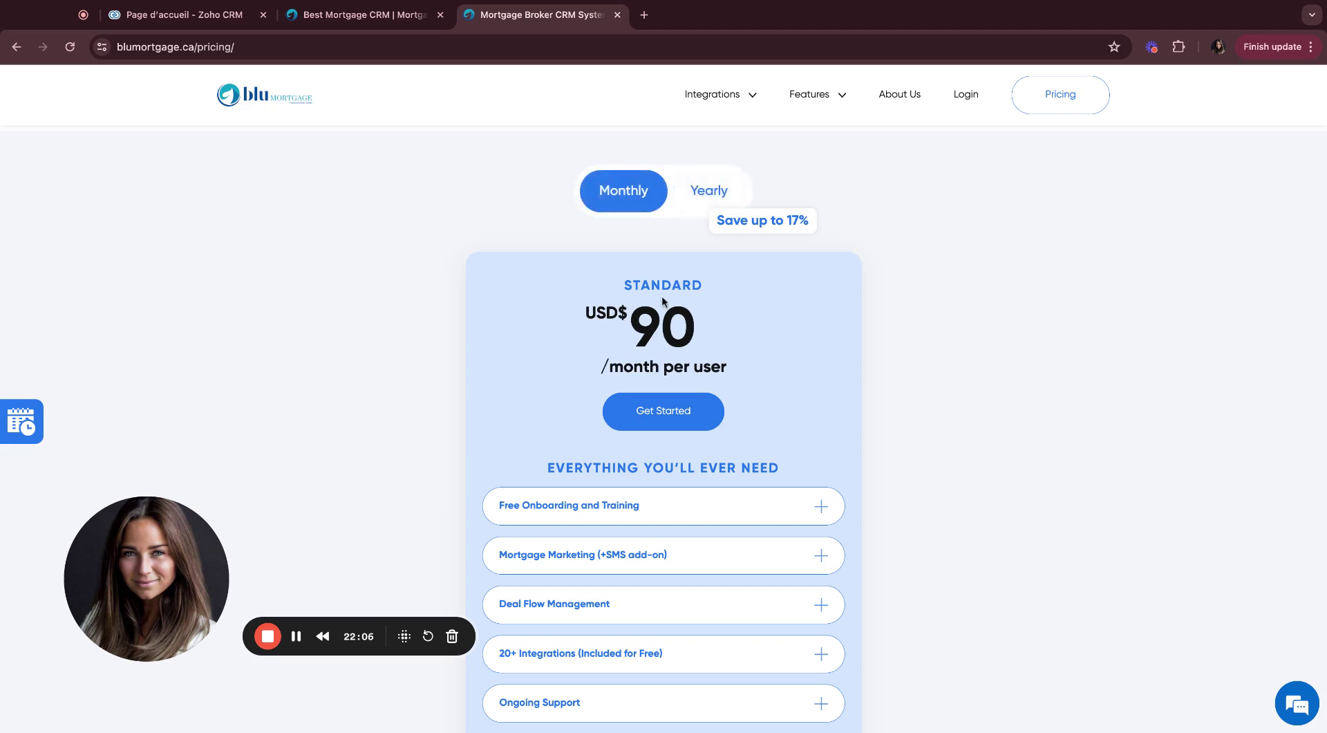
{"action": "scroll", "coordinate": [662, 301], "scroll_direction": "down", "scroll_amount": 1}
{"action": "scroll", "coordinate": [662, 300], "scroll_direction": "down", "scroll_amount": 4}
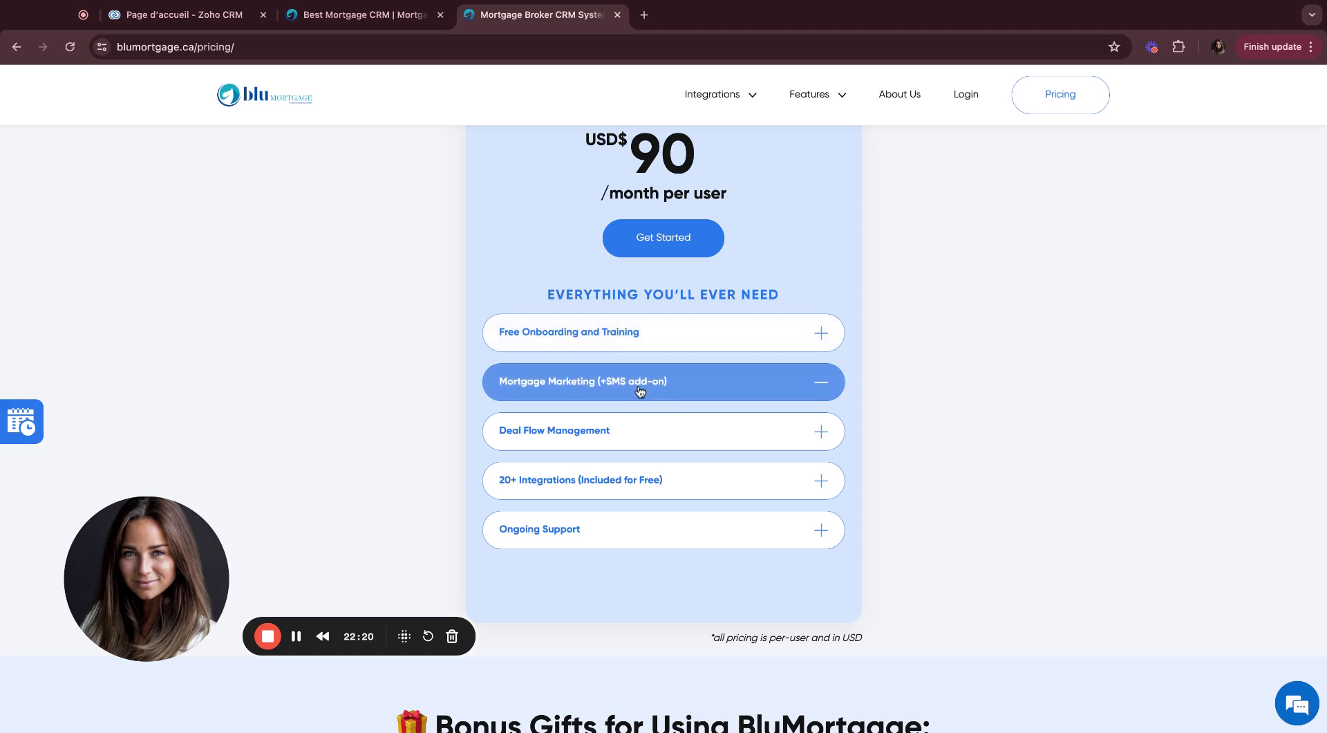
{"action": "left_click", "coordinate": [822, 431]}
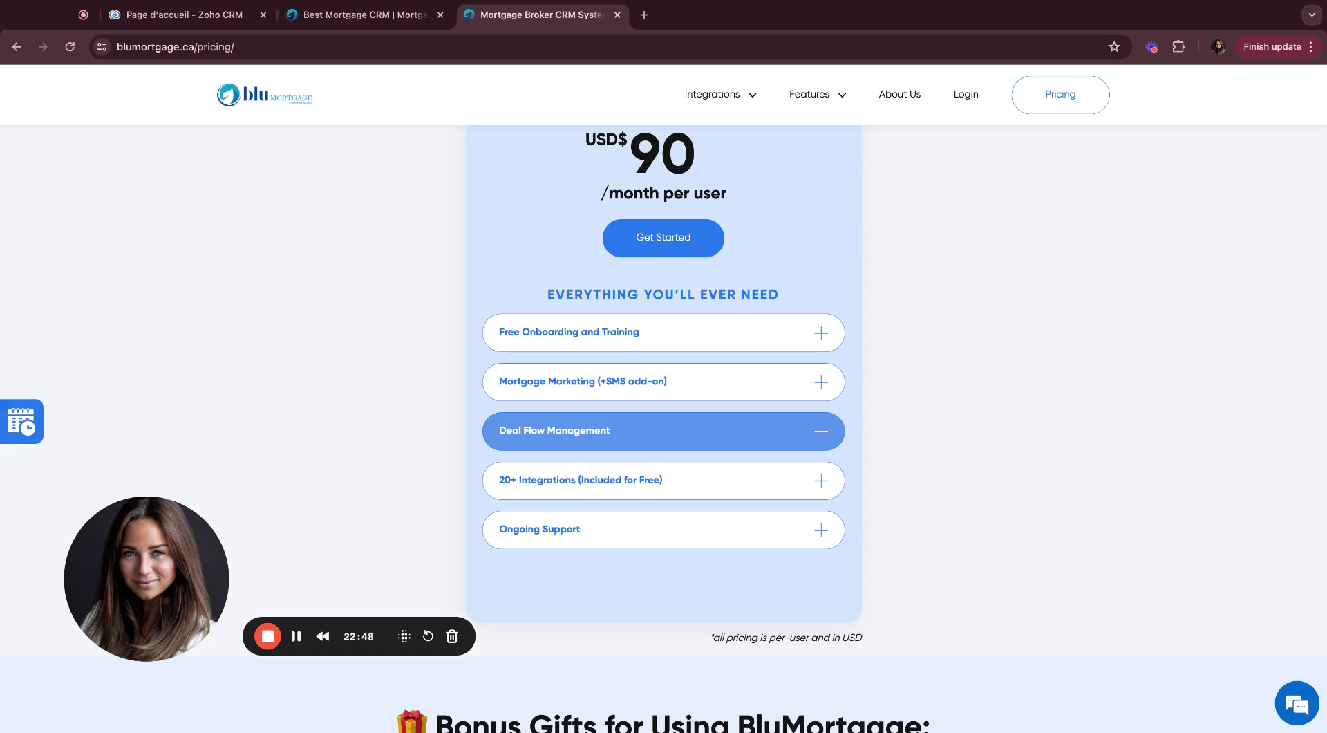
{"action": "left_click", "coordinate": [802, 483]}
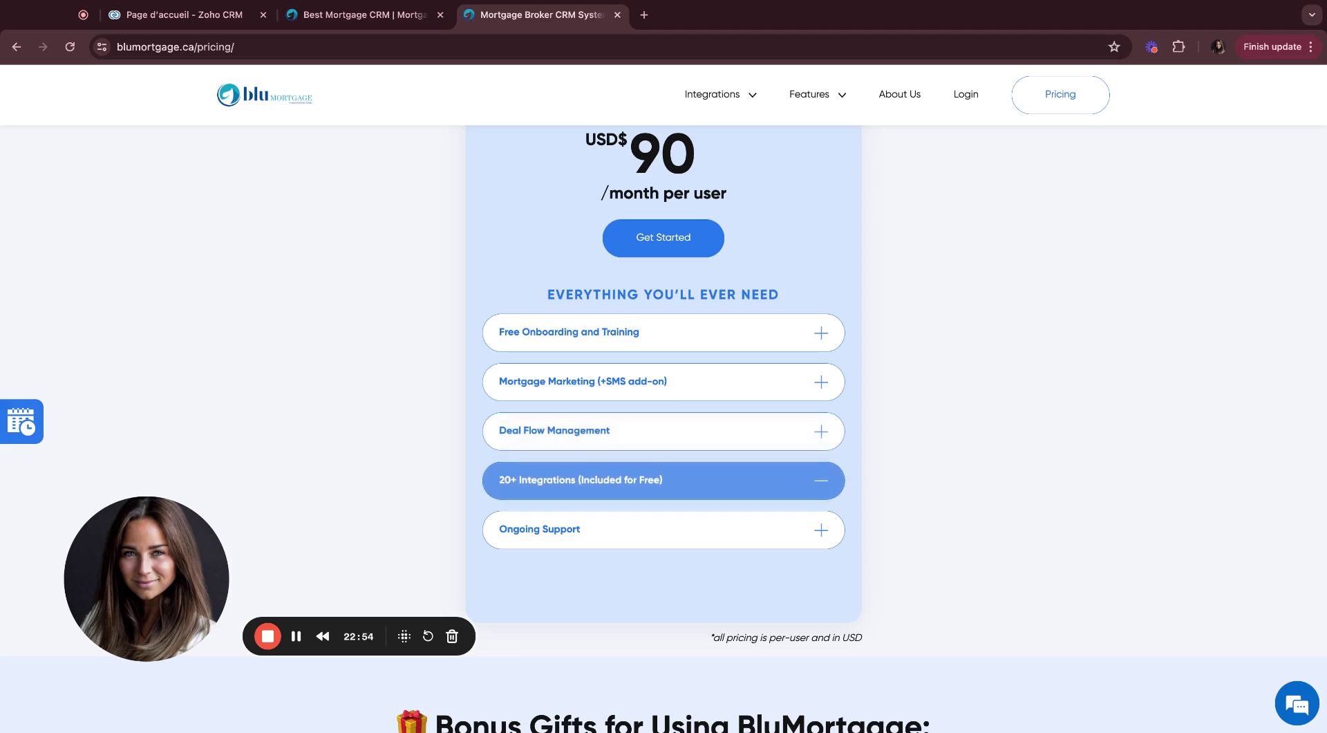
{"action": "left_click", "coordinate": [802, 531]}
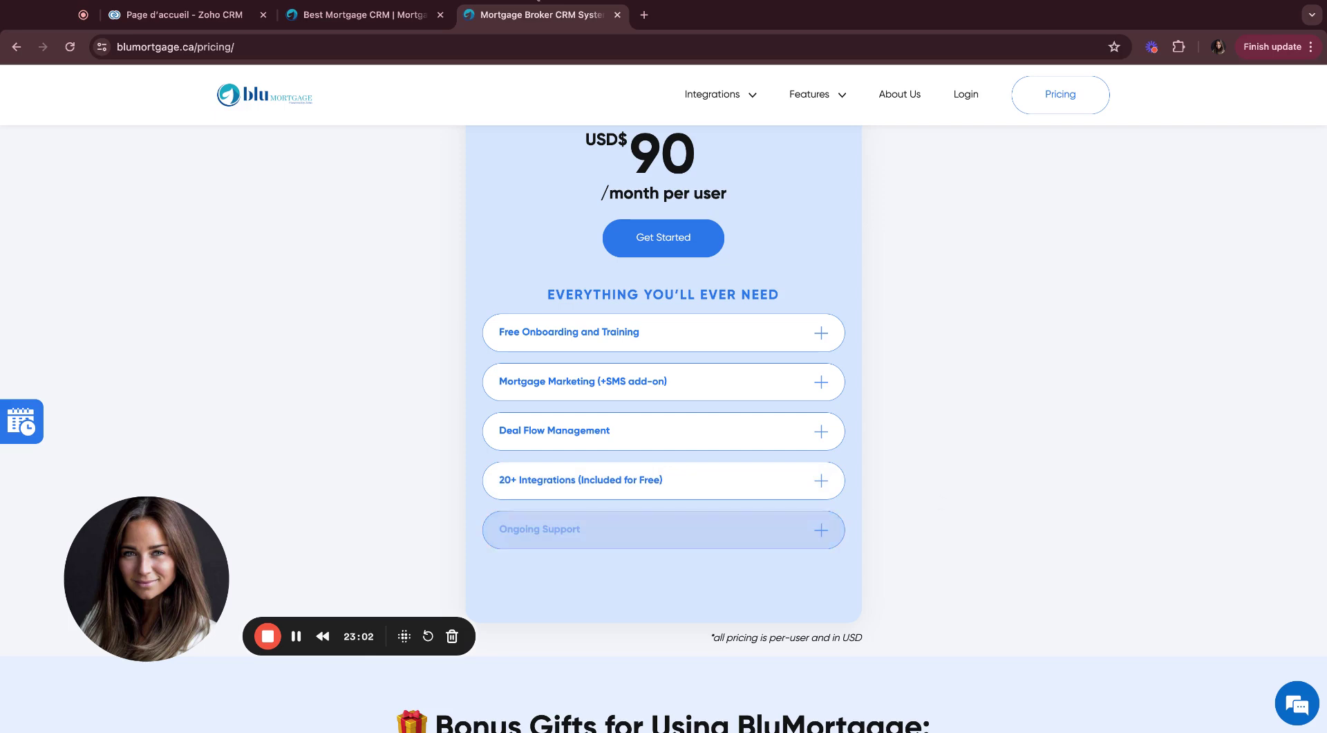
{"action": "left_click", "coordinate": [199, 15]}
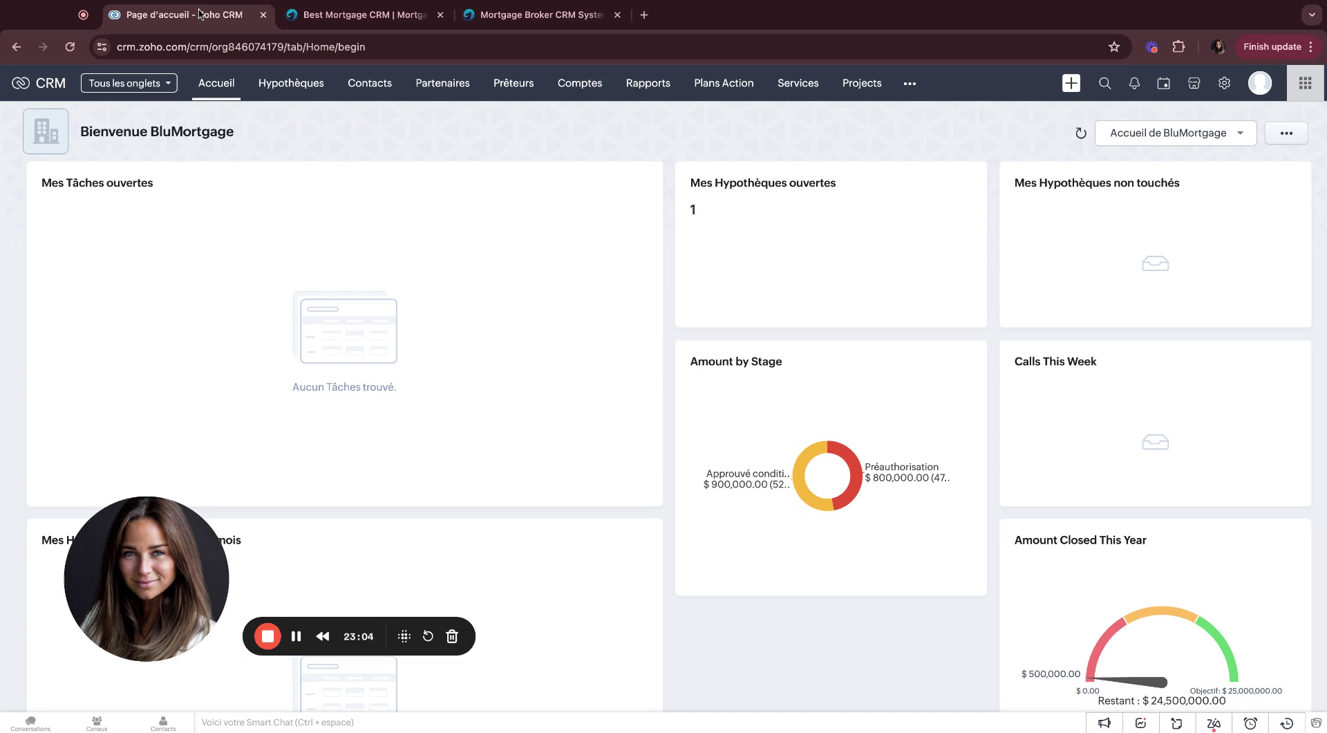